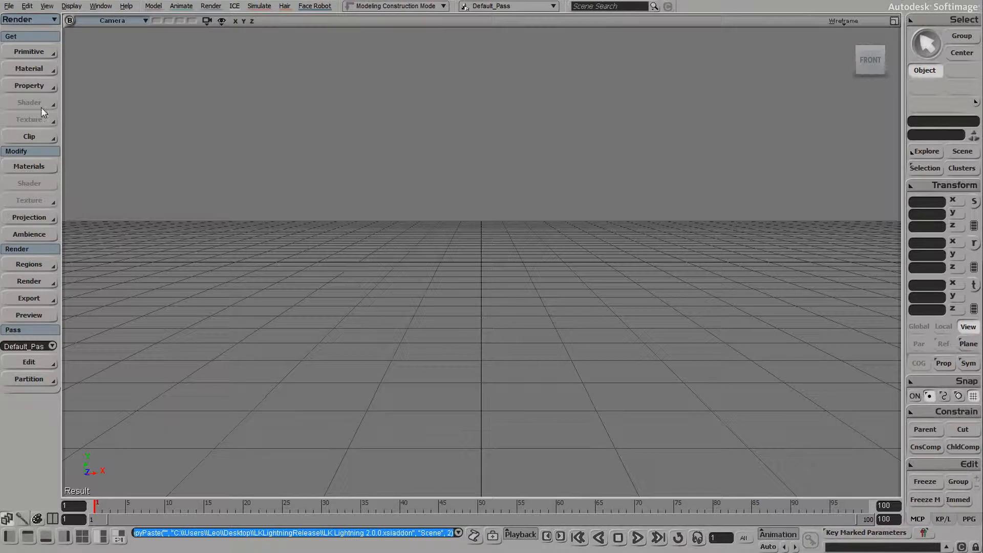
Create an LK Lightning strands effect with nothing selected and advance the timeline to frame 9.
{"action": "left_click", "coordinate": [38, 51]}
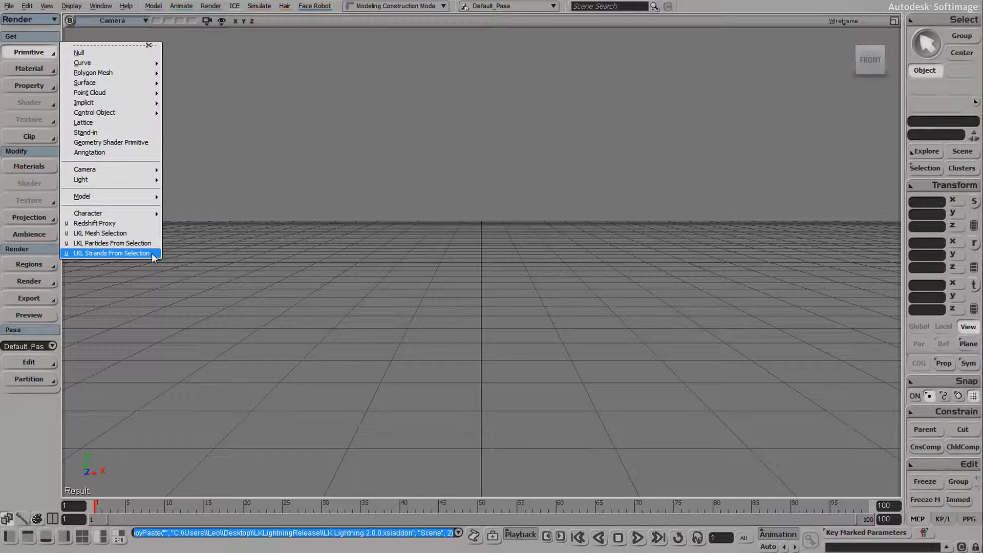
{"action": "left_click", "coordinate": [152, 253]}
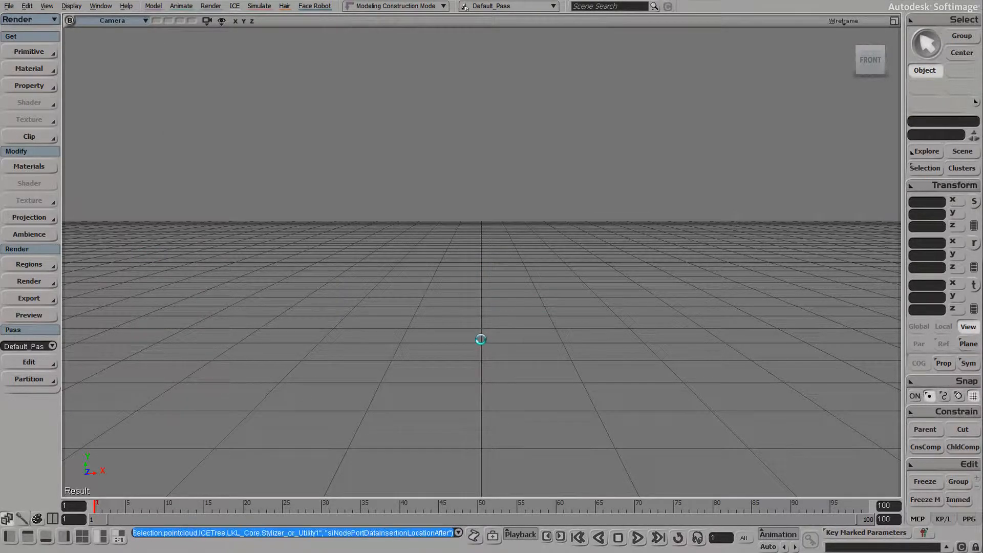
{"action": "scroll", "coordinate": [542, 342], "scroll_direction": "down", "scroll_amount": 3}
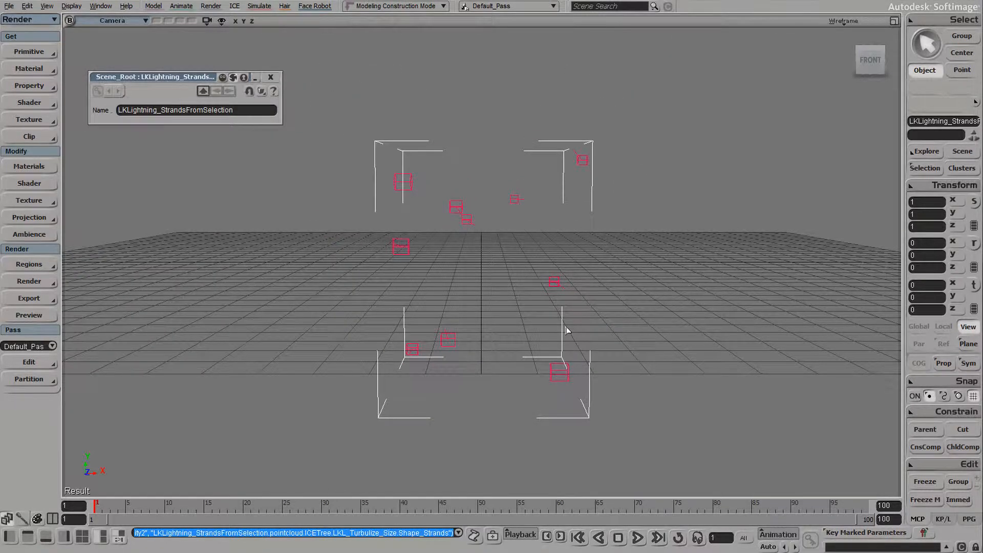
{"action": "left_click_drag", "start_coordinate": [113, 508], "coordinate": [158, 508]}
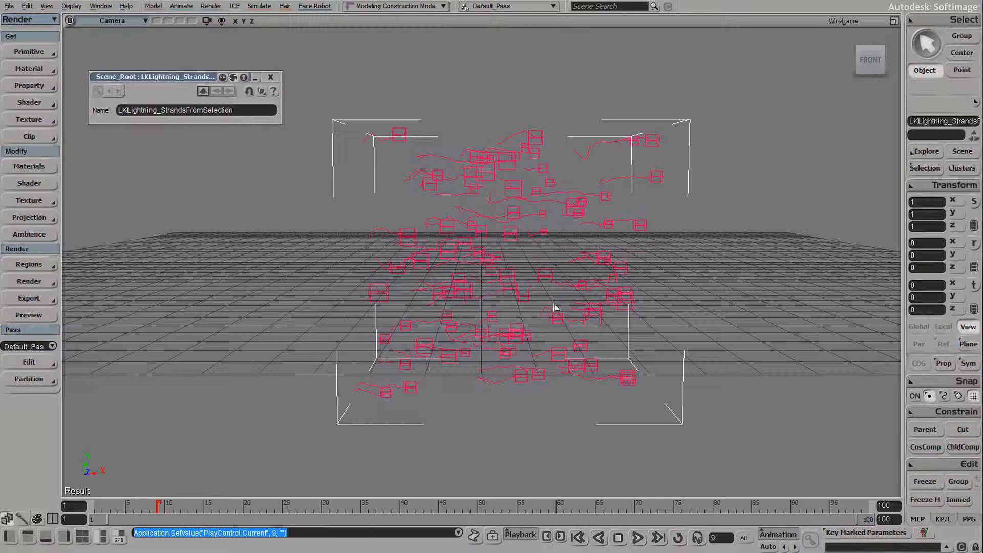
Open the strands effect's ICE Tree in a maximised window and space out its emitter, LKL Core, ICETree and styling nodes.
{"action": "key", "text": "alt+9"}
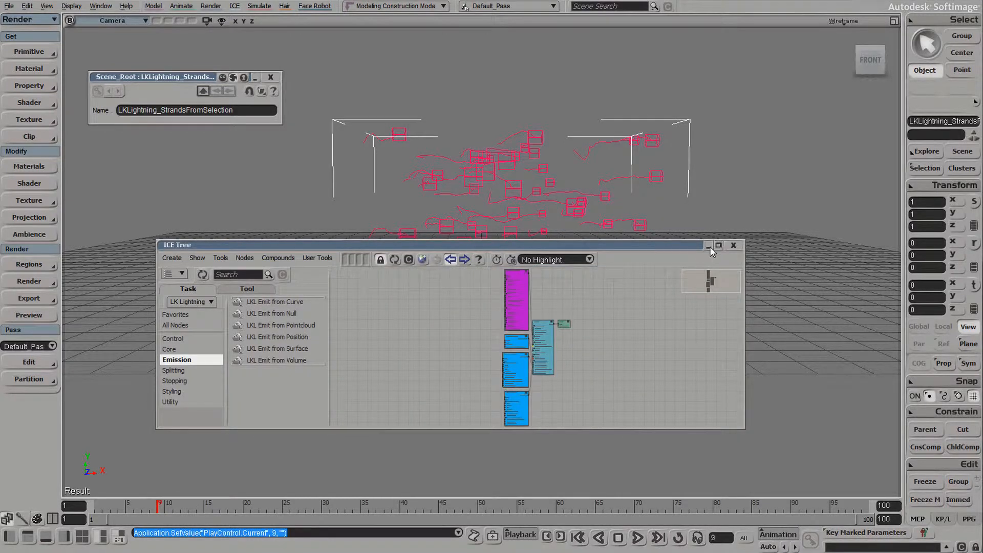
{"action": "left_click_drag", "start_coordinate": [643, 247], "coordinate": [610, 253]}
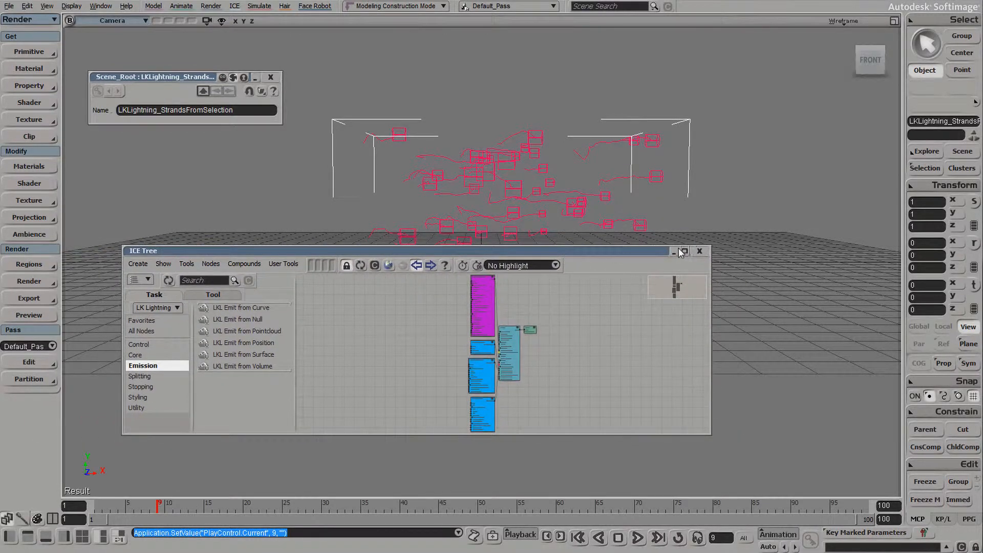
{"action": "left_click", "coordinate": [685, 251]}
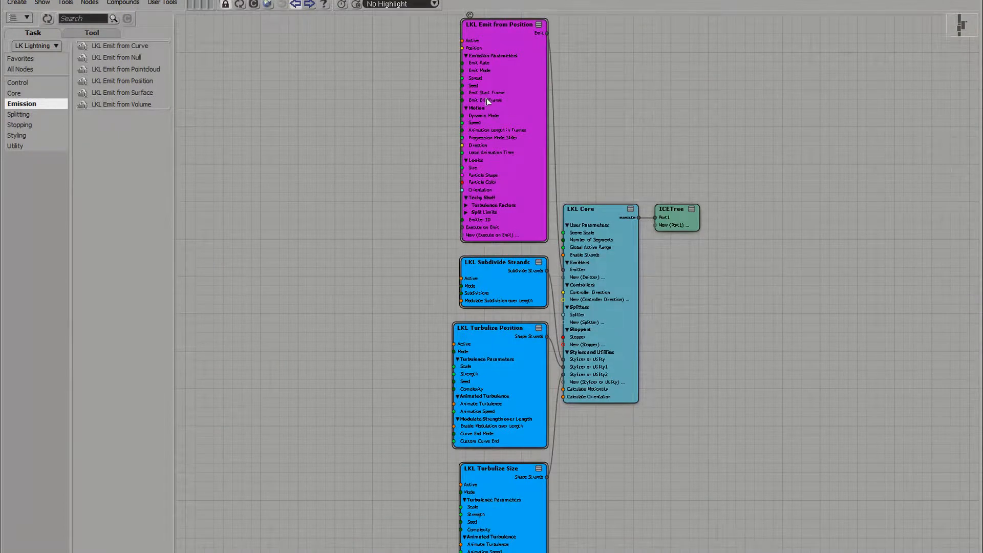
{"action": "mouse_move", "coordinate": [519, 138]}
{"action": "left_mouse_down"}
{"action": "mouse_move", "coordinate": [487, 141]}
{"action": "mouse_move", "coordinate": [511, 142]}
{"action": "left_mouse_up"}
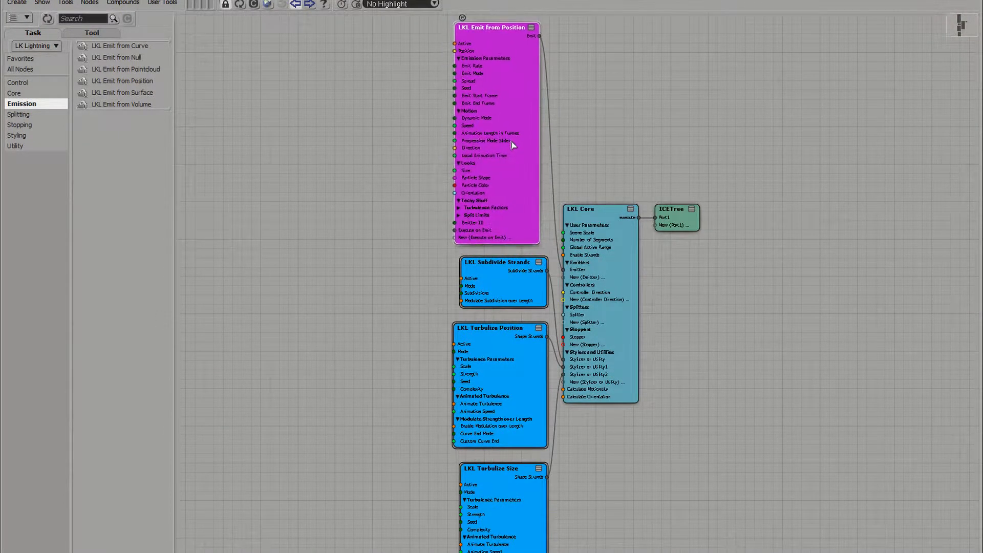
{"action": "mouse_move", "coordinate": [600, 276]}
{"action": "left_mouse_down"}
{"action": "mouse_move", "coordinate": [613, 270]}
{"action": "mouse_move", "coordinate": [595, 273]}
{"action": "mouse_move", "coordinate": [604, 275]}
{"action": "left_mouse_up"}
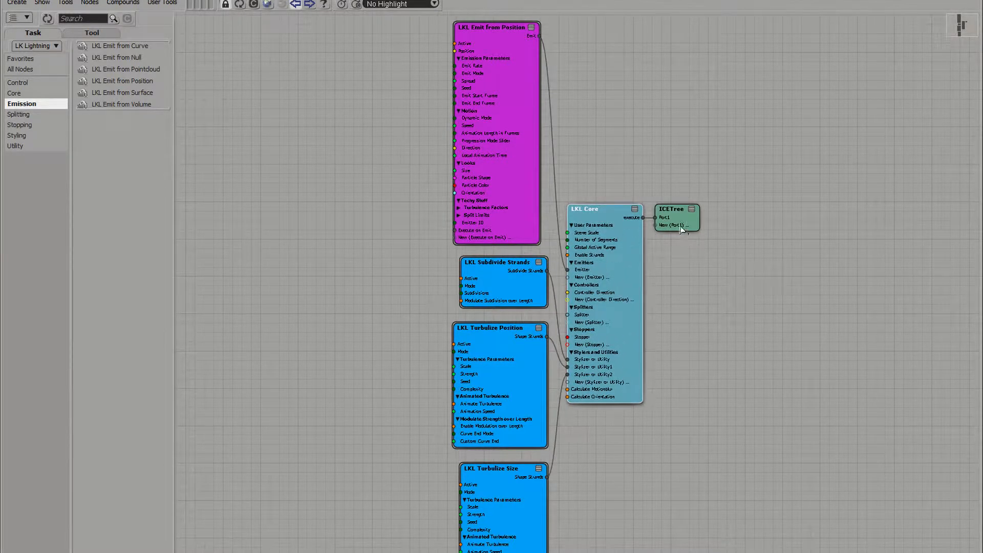
{"action": "left_click_drag", "start_coordinate": [682, 229], "coordinate": [711, 227]}
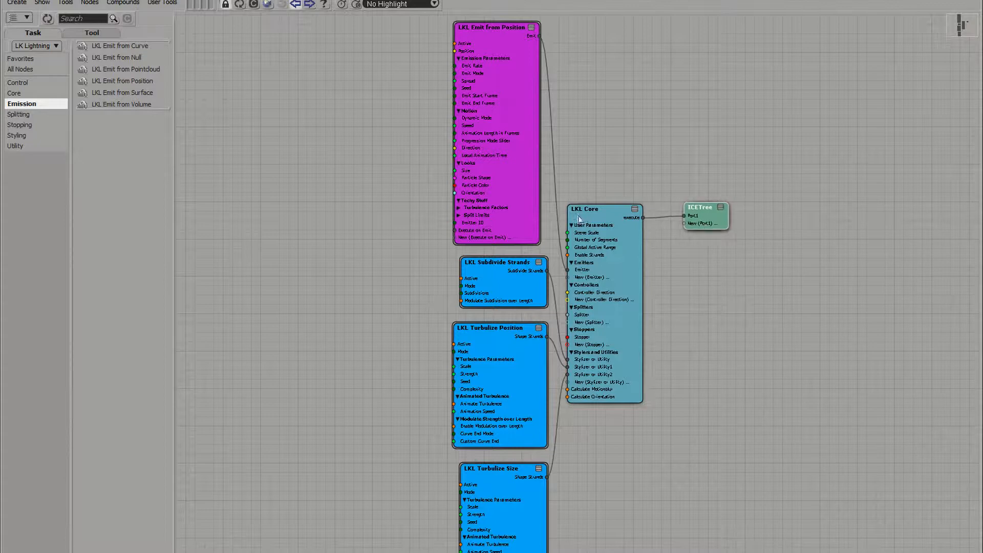
{"action": "left_click_drag", "start_coordinate": [416, 281], "coordinate": [518, 502]}
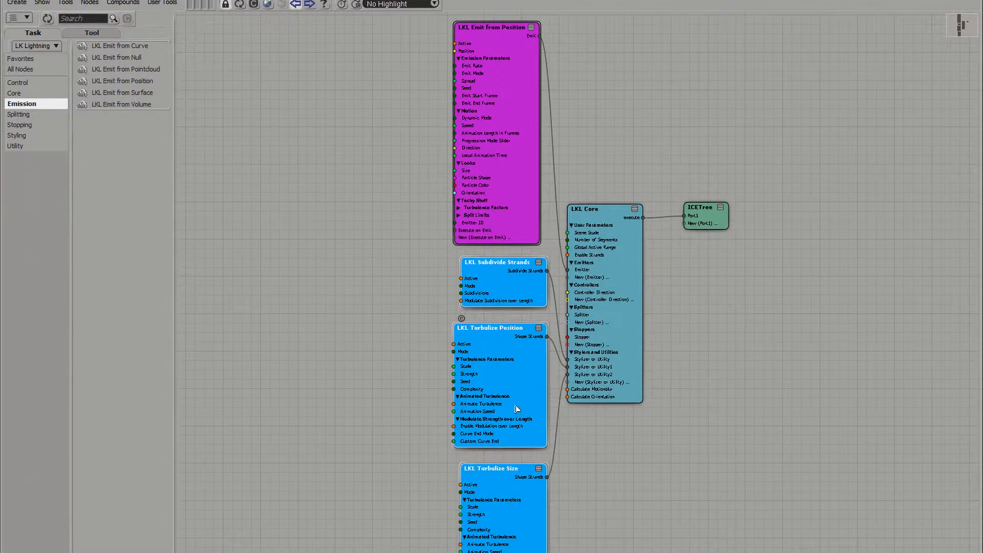
{"action": "left_click_drag", "start_coordinate": [515, 405], "coordinate": [496, 406]}
{"action": "left_click", "coordinate": [630, 463]}
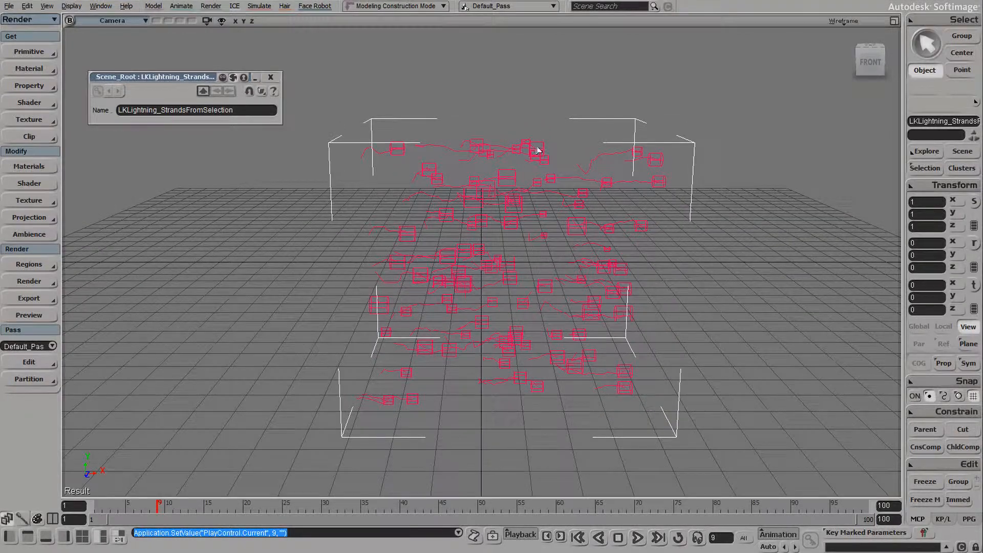
Preview the deselected strands in a render region drawn around all of them, and clear the region.
{"action": "right_click_drag", "start_coordinate": [532, 235], "coordinate": [577, 239]}
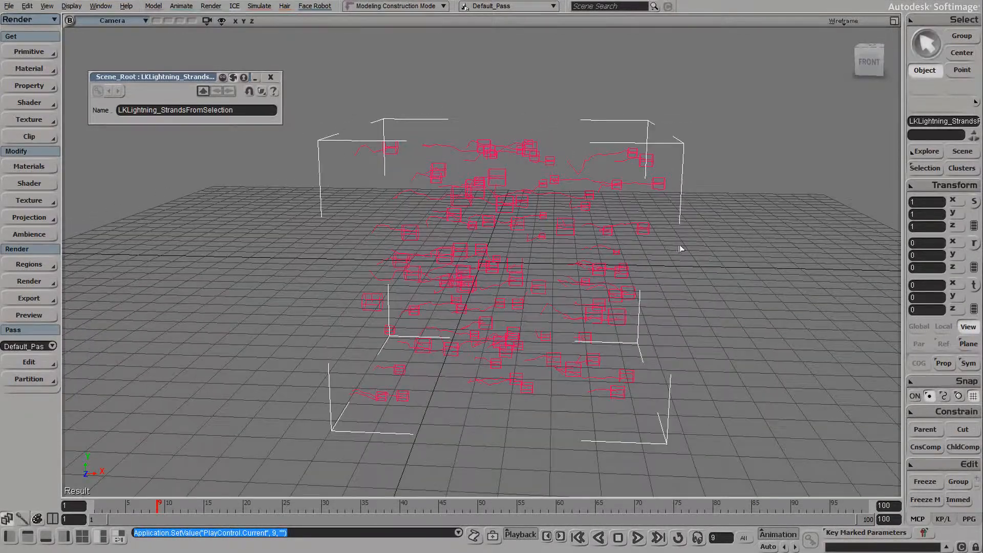
{"action": "left_click", "coordinate": [709, 303]}
{"action": "key", "text": "q"}
{"action": "left_click_drag", "start_coordinate": [327, 81], "coordinate": [736, 439]}
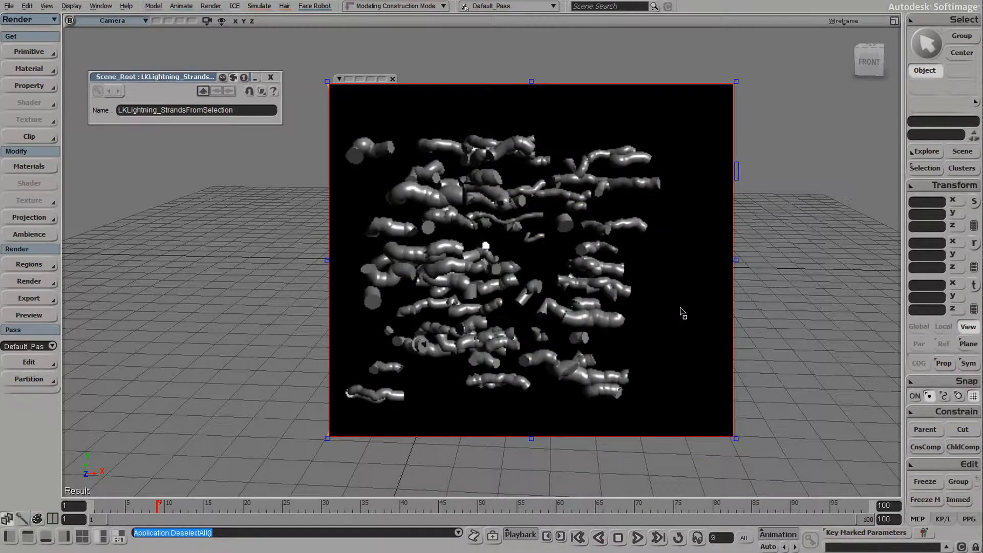
{"action": "key", "text": "shift+q"}
{"action": "left_click_drag", "start_coordinate": [698, 210], "coordinate": [719, 255]}
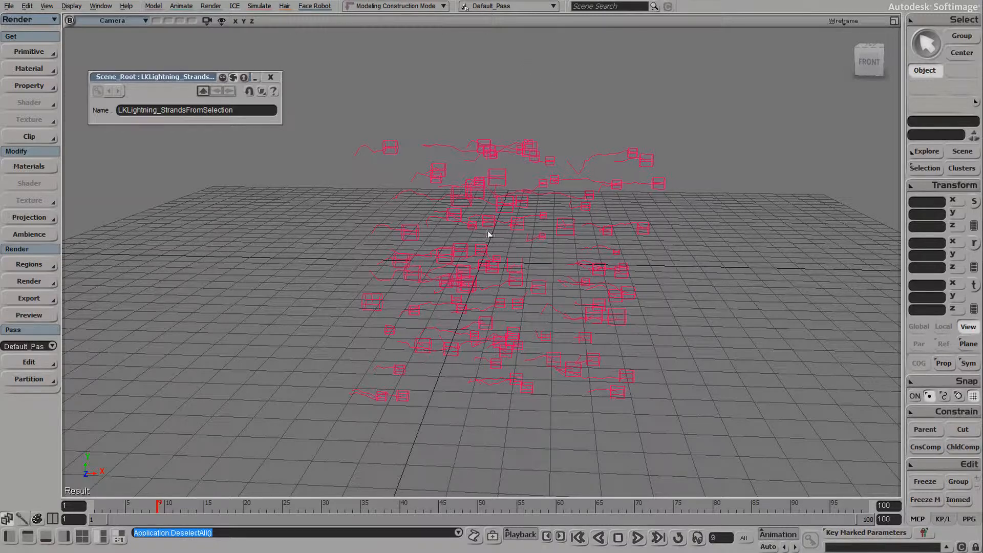
Delete the LKLightning_StrandsFromSelection object and close its property page.
{"action": "left_click", "coordinate": [558, 215]}
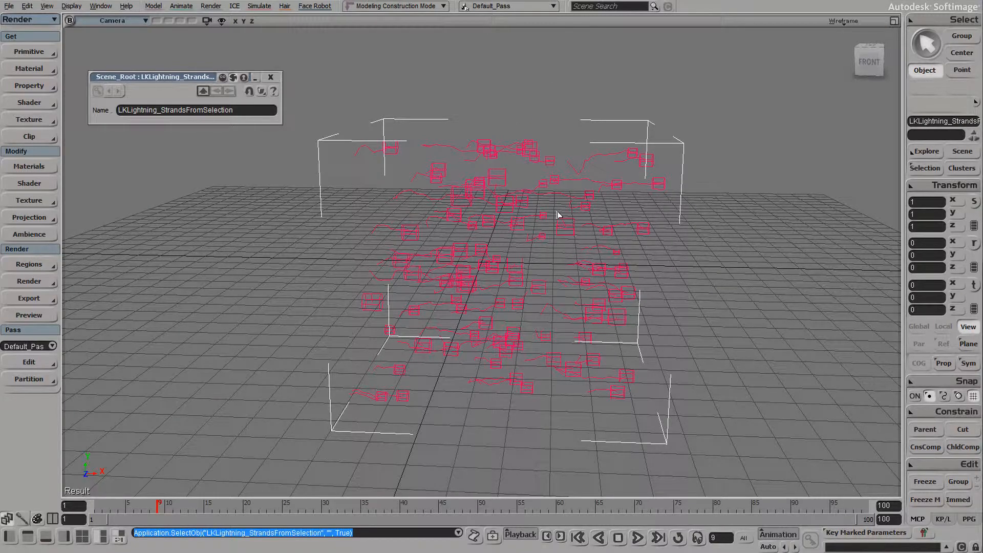
{"action": "key", "text": "Delete"}
{"action": "left_click", "coordinate": [272, 78]}
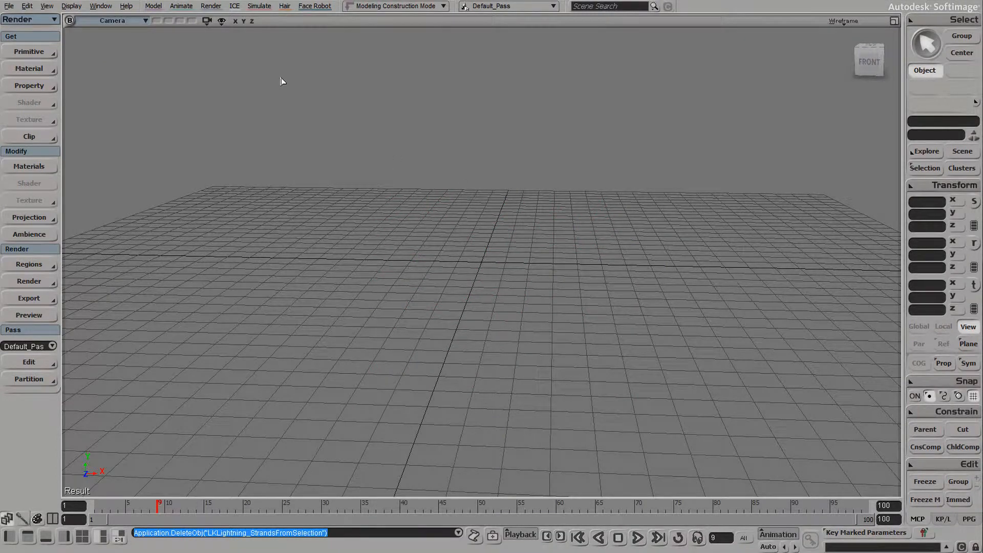
Add a polygon mesh cube and move it to about -8.3 in X and -0.62 in Y.
{"action": "left_click", "coordinate": [38, 53]}
{"action": "mouse_move", "coordinate": [128, 73]}
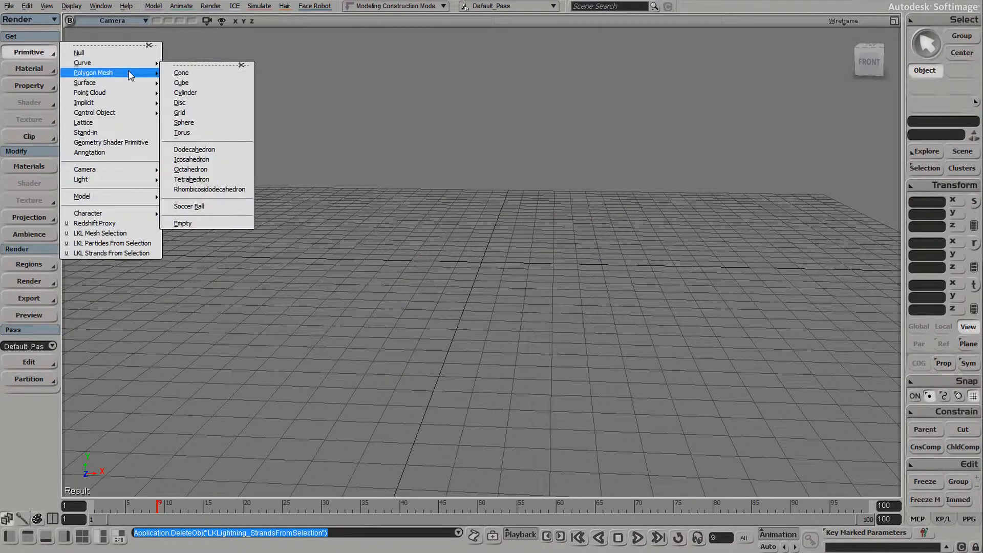
{"action": "left_click", "coordinate": [236, 82]}
{"action": "key", "text": "v"}
{"action": "left_click_drag", "start_coordinate": [535, 247], "coordinate": [342, 256]}
{"action": "key", "text": "space"}
Draw an open S-shaped CV curve with five control points beside the cube, rising from the floor grid.
{"action": "left_click", "coordinate": [45, 51]}
{"action": "left_click", "coordinate": [31, 182]}
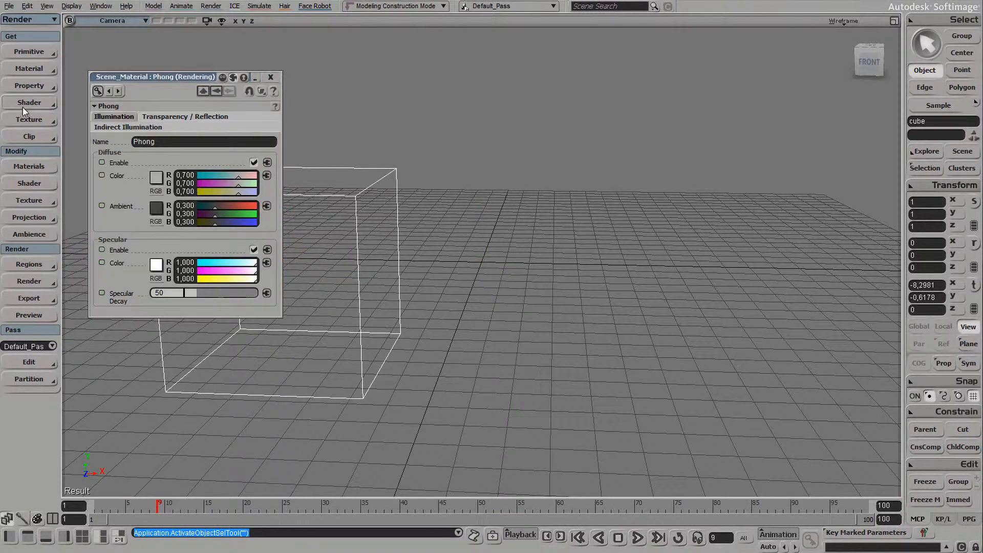
{"action": "key", "text": "1"}
{"action": "left_click", "coordinate": [270, 77]}
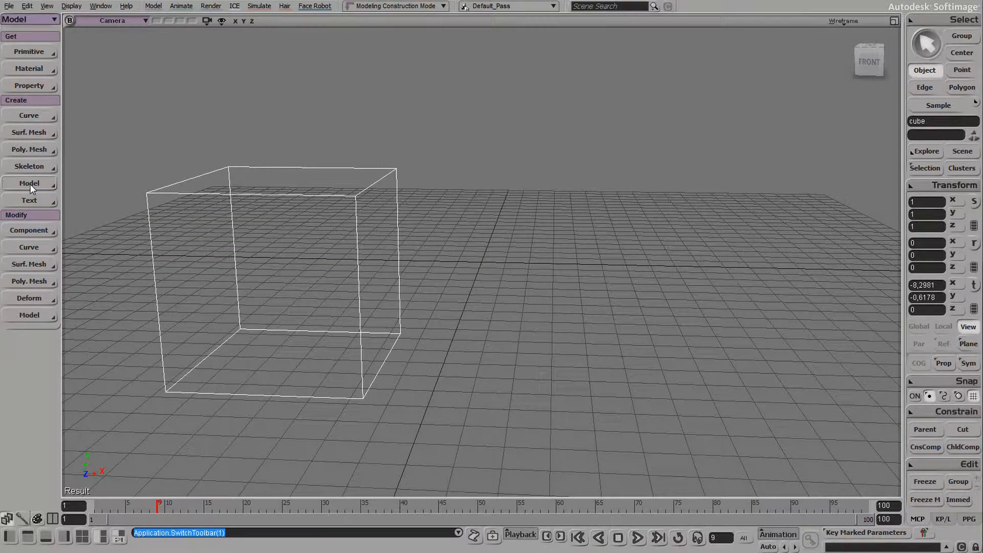
{"action": "left_click", "coordinate": [29, 115]}
{"action": "left_click", "coordinate": [102, 115]}
{"action": "left_click", "coordinate": [588, 426]}
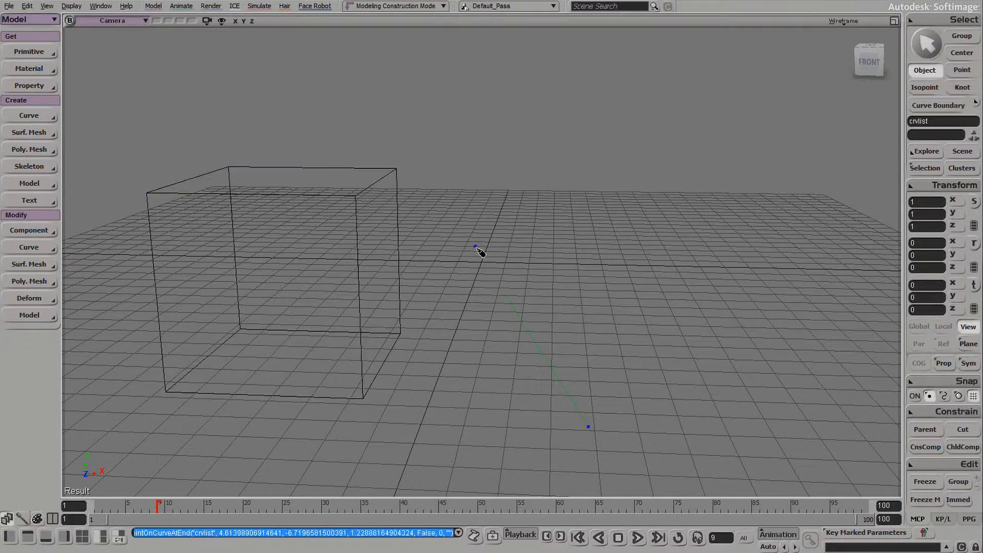
{"action": "left_click", "coordinate": [673, 235]}
{"action": "left_click", "coordinate": [759, 141]}
{"action": "left_click", "coordinate": [586, 74]}
{"action": "right_click", "coordinate": [511, 136]}
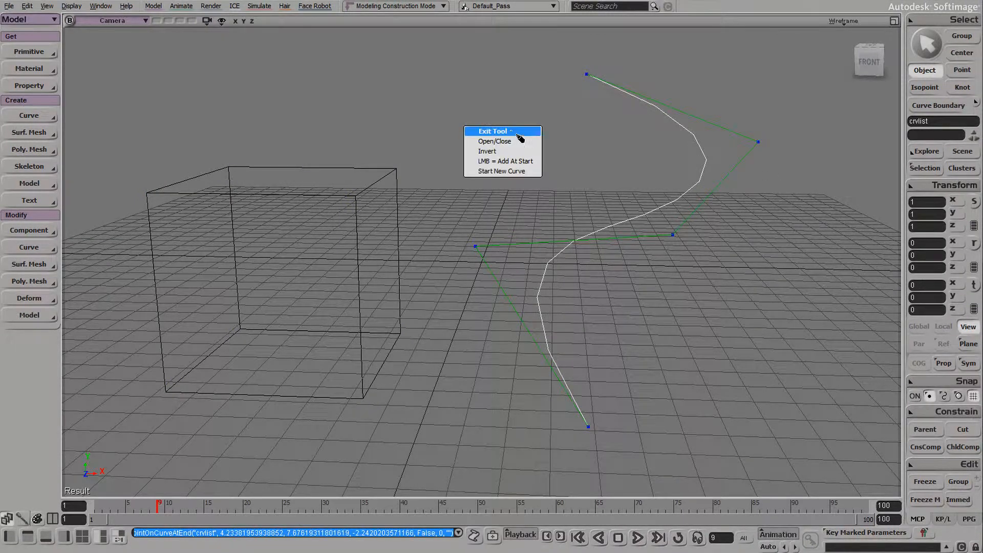
{"action": "left_click", "coordinate": [518, 136]}
Add a polygon mesh sphere and move it to the side of the curve opposite the cube.
{"action": "left_click", "coordinate": [23, 57]}
{"action": "mouse_move", "coordinate": [109, 77]}
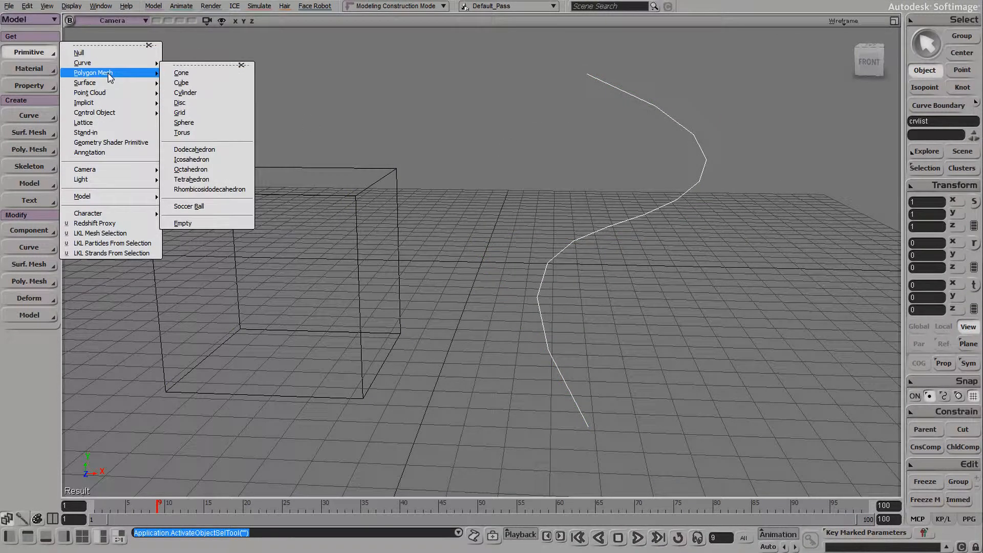
{"action": "left_click", "coordinate": [205, 121]}
{"action": "key", "text": "v"}
{"action": "left_click_drag", "start_coordinate": [531, 286], "coordinate": [876, 361]}
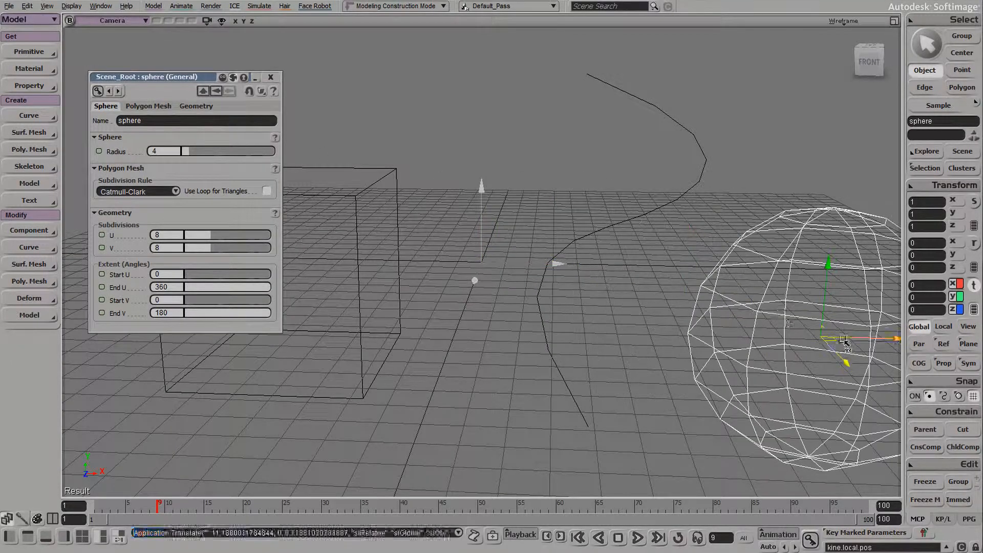
Select the cube, curve and sphere together and create an LK Lightning particles effect from the selection.
{"action": "key", "text": "s"}
{"action": "middle_click_drag", "start_coordinate": [809, 317], "coordinate": [699, 265]}
{"action": "right_click_drag", "start_coordinate": [700, 265], "coordinate": [614, 312]}
{"action": "key", "text": "space"}
{"action": "left_click_drag", "start_coordinate": [388, 155], "coordinate": [754, 370]}
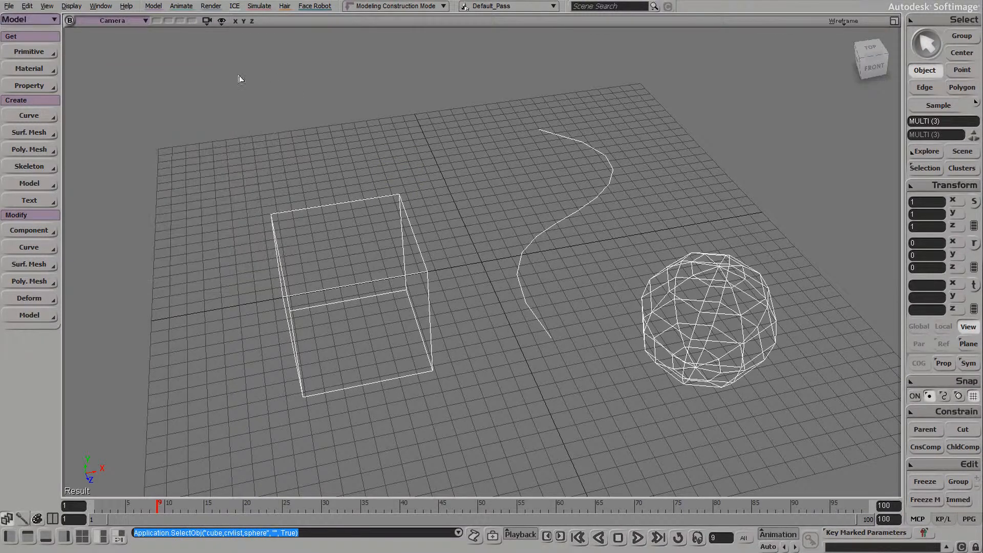
{"action": "left_click", "coordinate": [27, 52]}
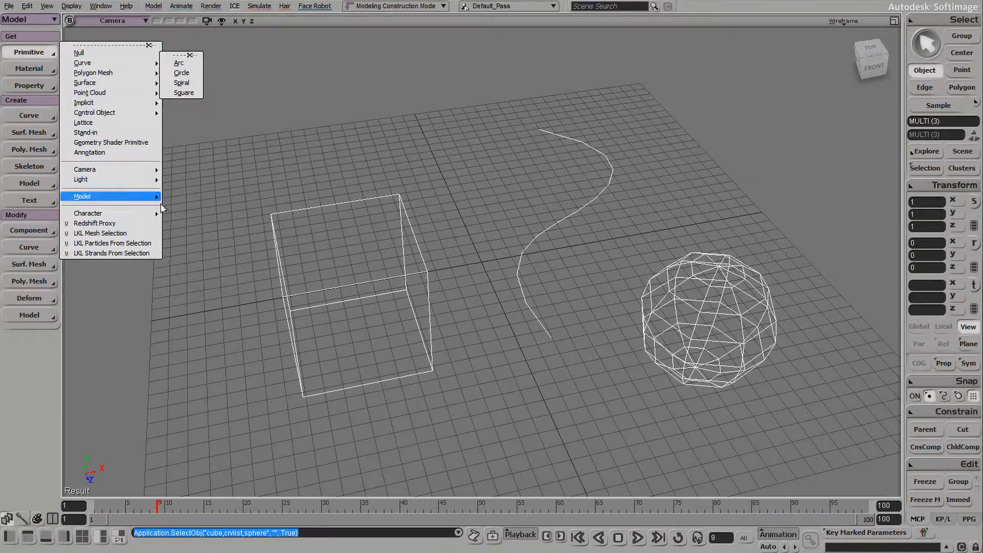
{"action": "left_click", "coordinate": [148, 243]}
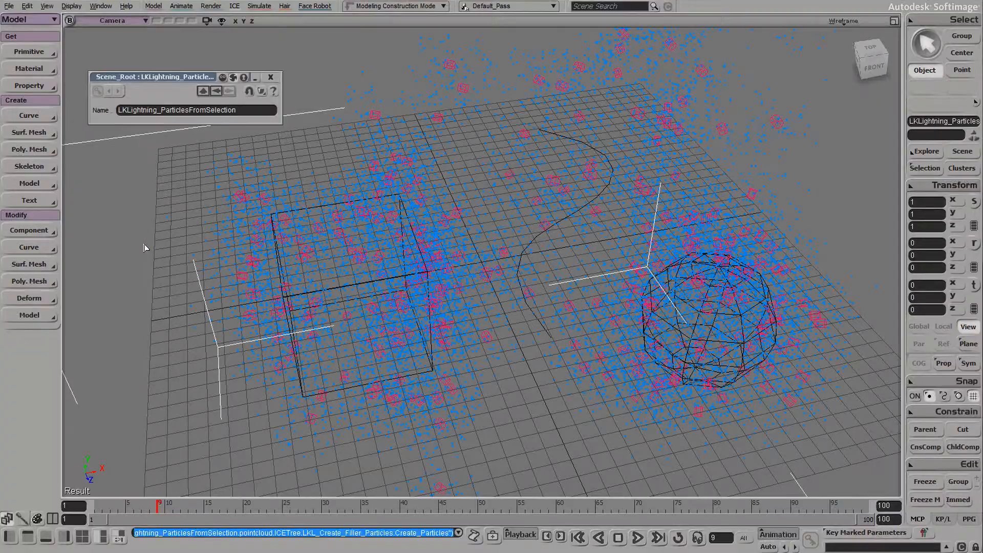
Advance the timeline to frame 44 and view the whole particle cloud emitted from the three objects.
{"action": "middle_click_drag", "start_coordinate": [499, 297], "coordinate": [498, 282]}
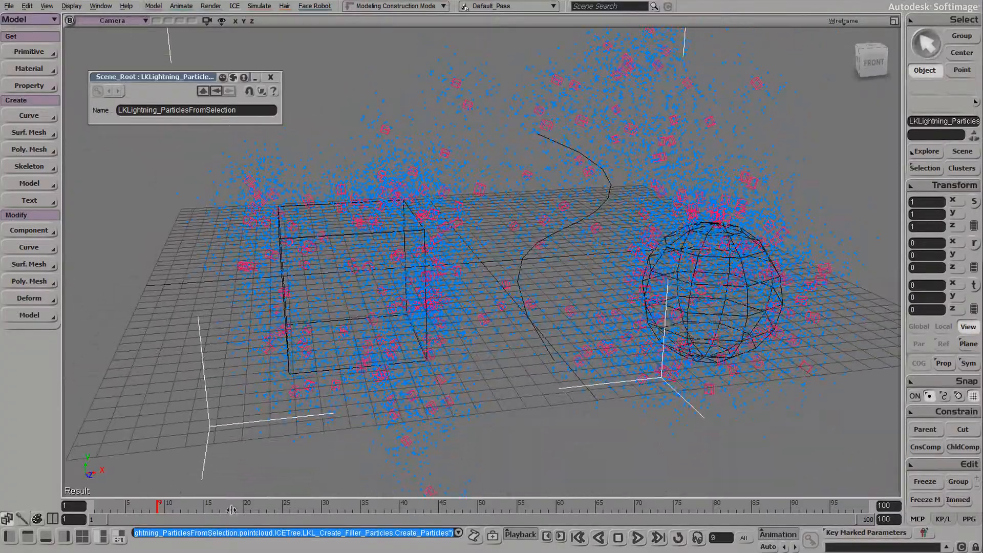
{"action": "left_click_drag", "start_coordinate": [225, 509], "coordinate": [431, 508]}
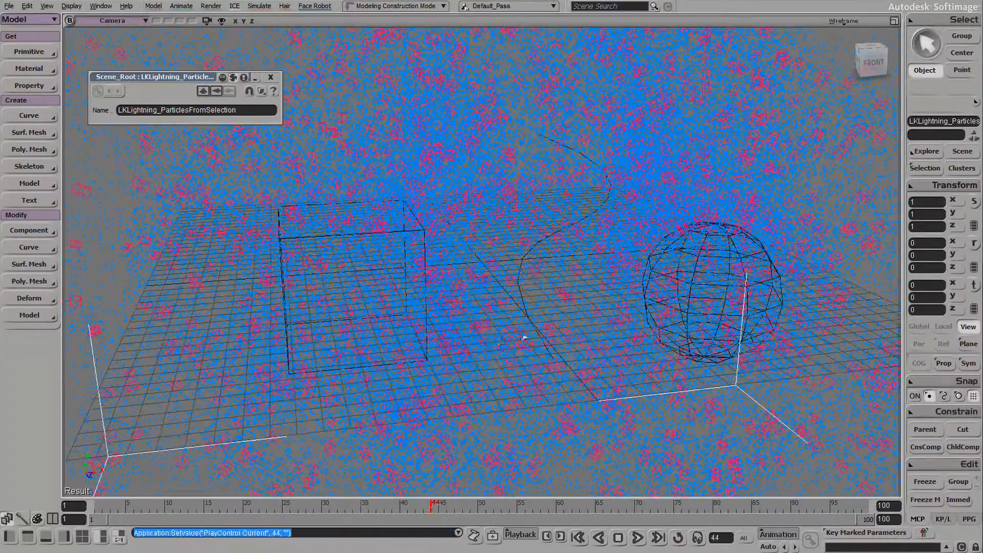
{"action": "scroll", "coordinate": [743, 283], "scroll_direction": "down", "scroll_amount": 3}
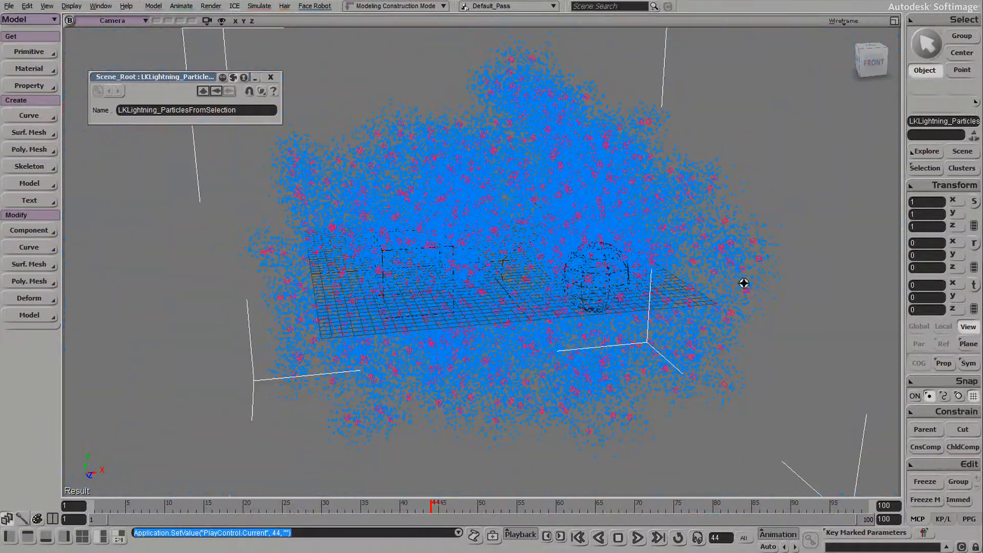
{"action": "mouse_move", "coordinate": [744, 283]}
{"action": "middle_mouse_down"}
{"action": "mouse_move", "coordinate": [720, 324]}
{"action": "mouse_move", "coordinate": [746, 287]}
{"action": "mouse_move", "coordinate": [744, 274]}
{"action": "middle_mouse_up"}
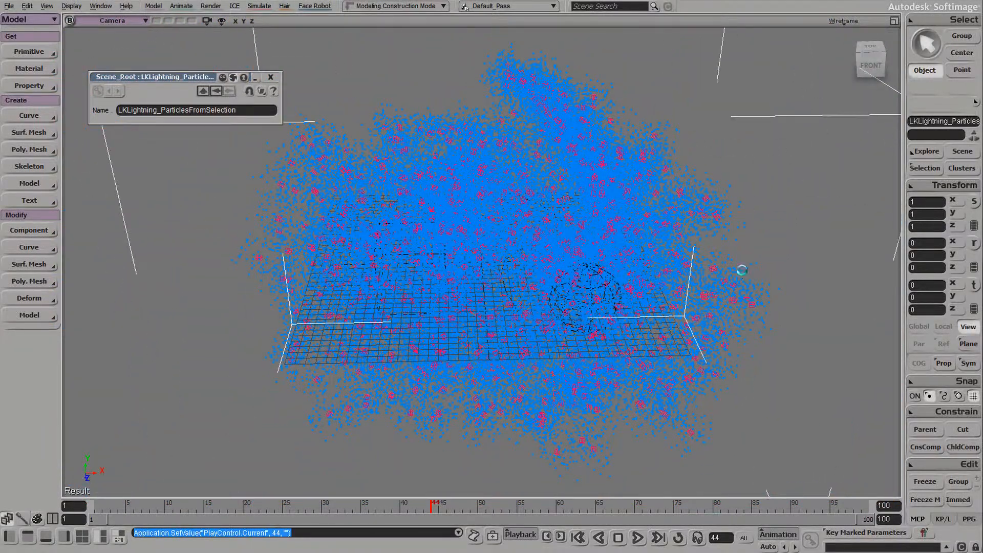
Open the particle effect's ICE Tree, move the LKL Core and ICETree nodes away from the emitters, and examine the emitter and filler particle nodes.
{"action": "key", "text": "alt+9"}
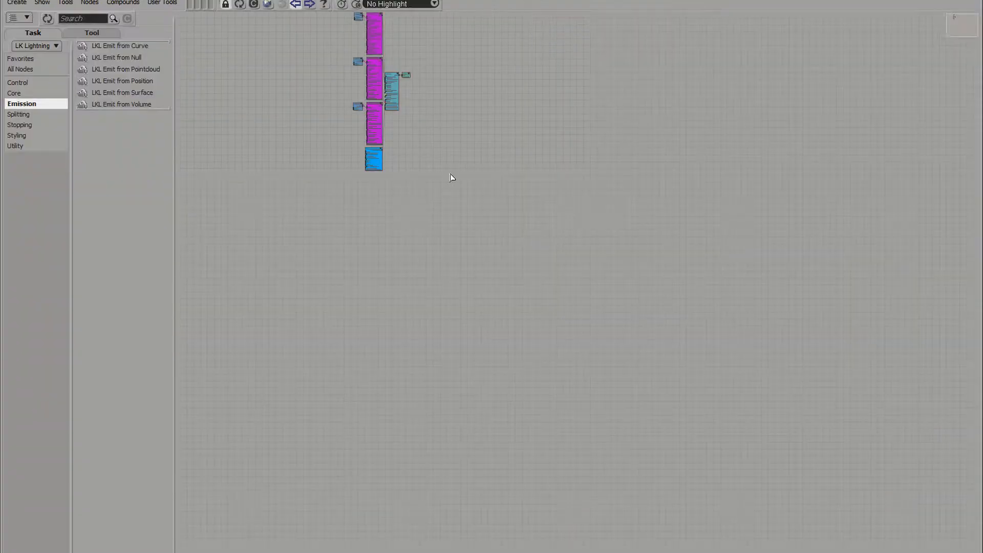
{"action": "key", "text": "a"}
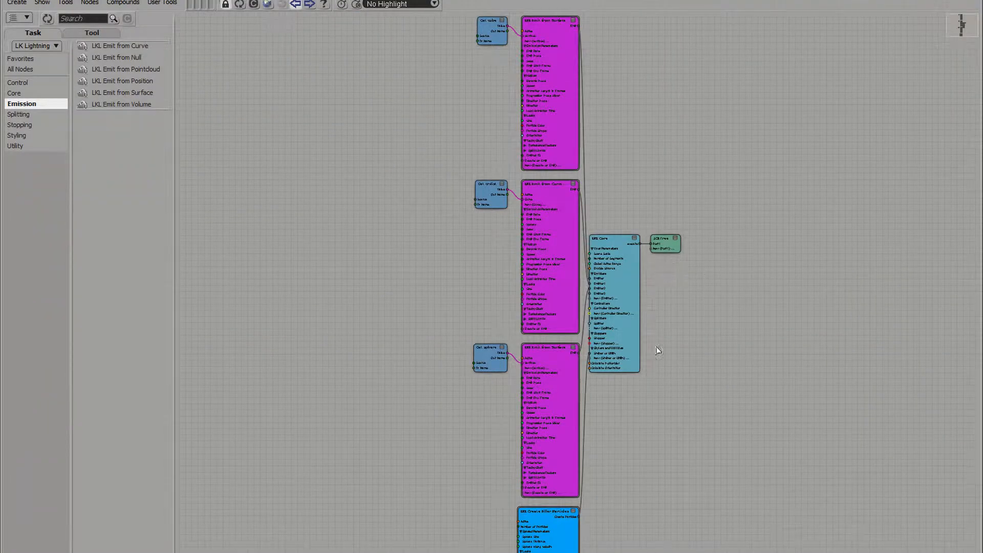
{"action": "left_click_drag", "start_coordinate": [563, 46], "coordinate": [560, 117]}
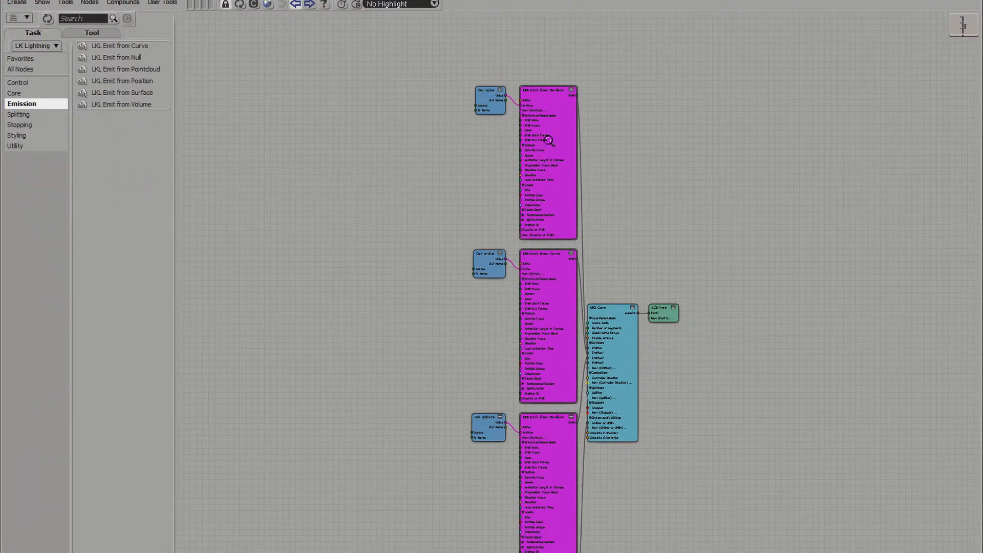
{"action": "middle_click_drag", "start_coordinate": [549, 141], "coordinate": [281, 208]}
{"action": "left_click_drag", "start_coordinate": [603, 281], "coordinate": [673, 361]}
{"action": "left_click", "coordinate": [665, 209]}
{"action": "left_click_drag", "start_coordinate": [555, 316], "coordinate": [569, 129]}
{"action": "left_click_drag", "start_coordinate": [579, 208], "coordinate": [561, 231]}
{"action": "left_click_drag", "start_coordinate": [570, 316], "coordinate": [549, 175]}
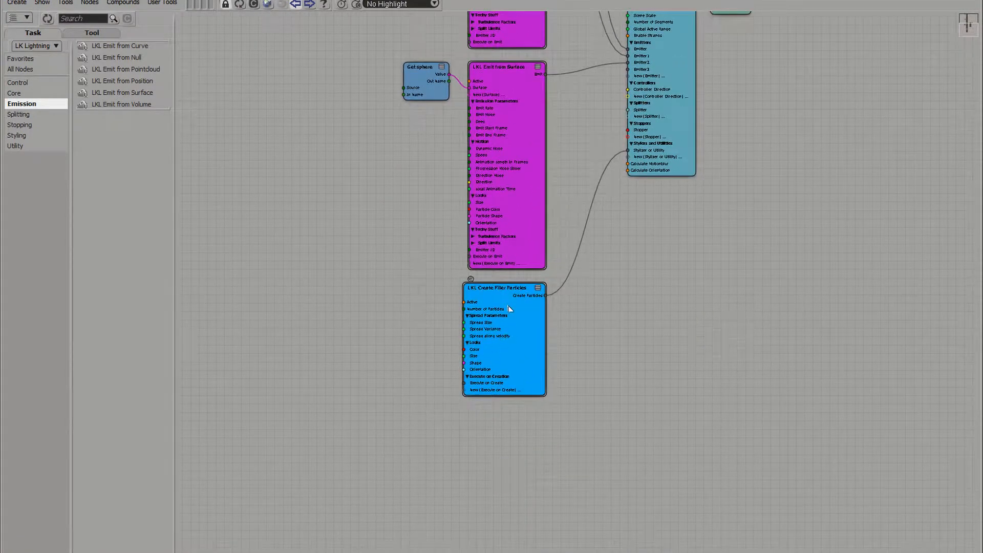
Examine the property pages of the LKL Create Filler Particles node and the LKL Core node.
{"action": "left_click_drag", "start_coordinate": [518, 311], "coordinate": [525, 313]}
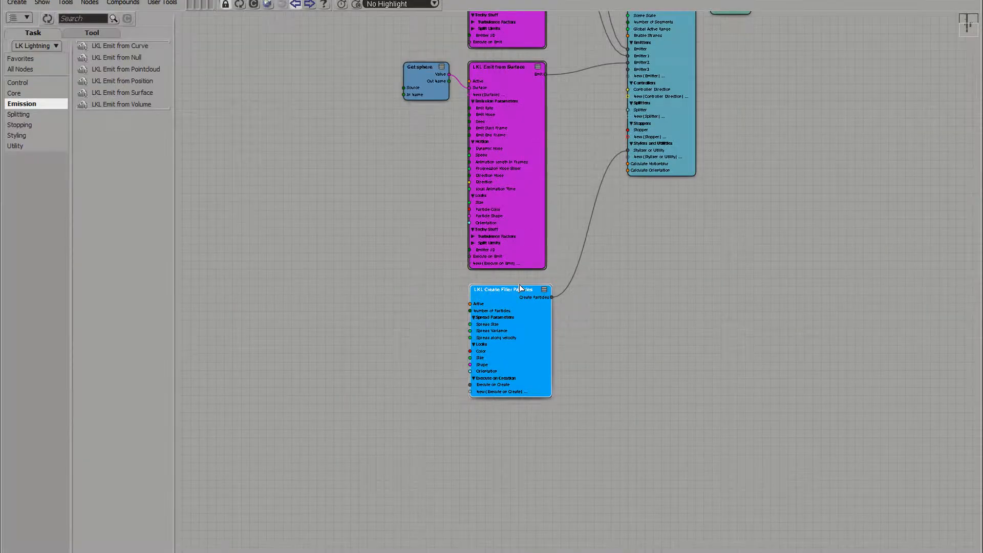
{"action": "double_click", "coordinate": [519, 288]}
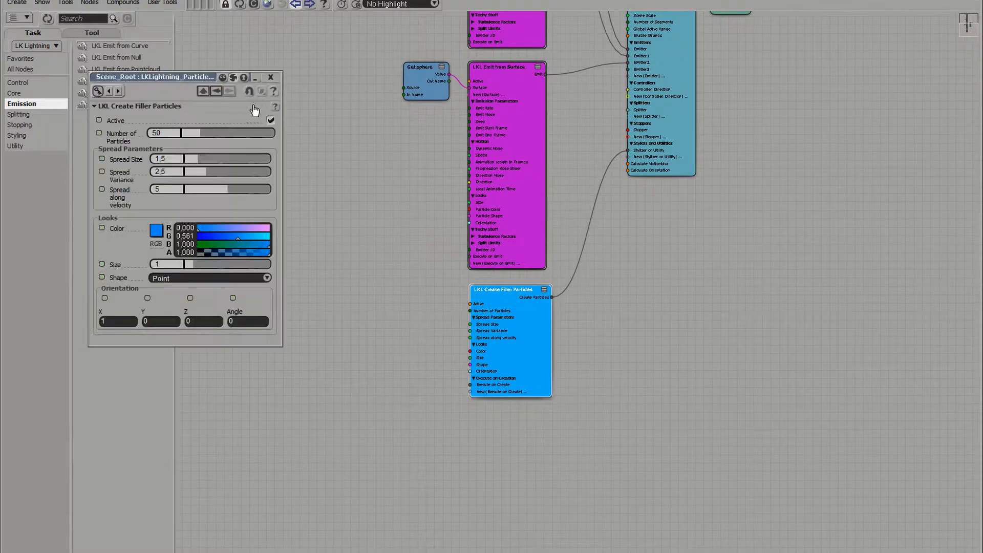
{"action": "left_click_drag", "start_coordinate": [691, 89], "coordinate": [666, 246]}
{"action": "double_click", "coordinate": [633, 153]}
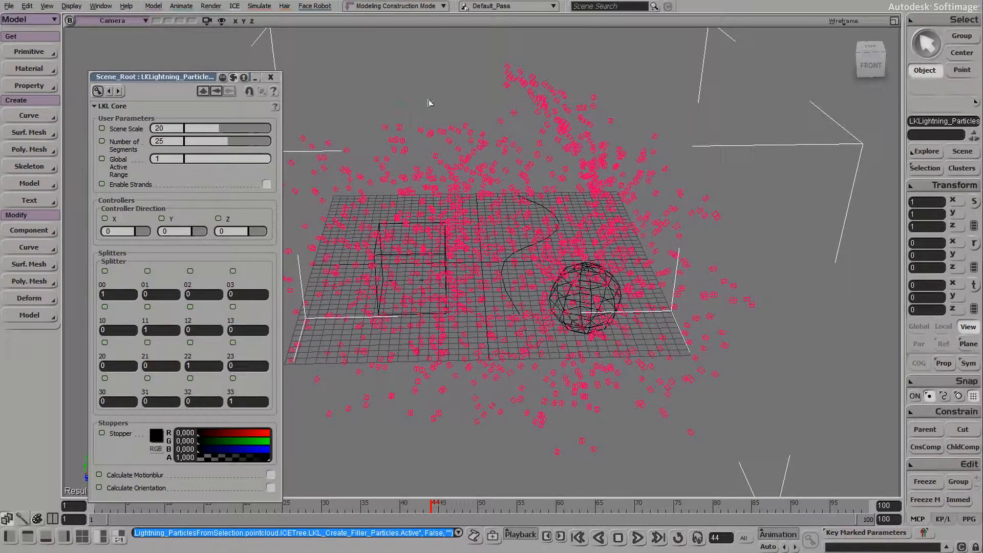
Delete the particle cloud, the curve and the sphere, keeping only the cube in the scene.
{"action": "left_click_drag", "start_coordinate": [818, 412], "coordinate": [761, 194]}
{"action": "left_click_drag", "start_coordinate": [765, 385], "coordinate": [303, 140]}
{"action": "key", "text": "Delete"}
{"action": "left_click_drag", "start_coordinate": [519, 182], "coordinate": [664, 407]}
{"action": "key", "text": "Delete"}
Create LK Lightning strands from the cube and generate a mesh from the strands with LKL Mesh Selection.
{"action": "left_click", "coordinate": [444, 242]}
{"action": "left_click", "coordinate": [52, 52]}
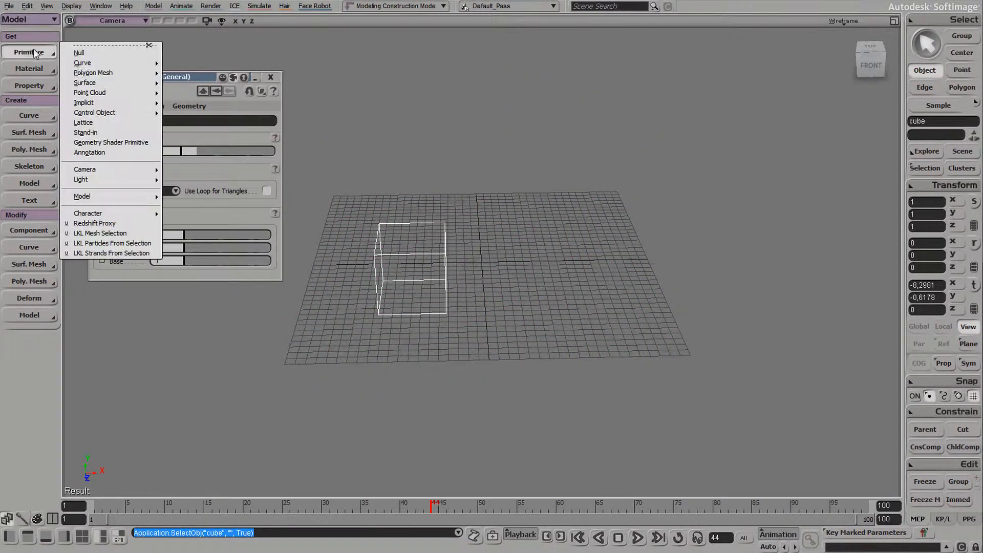
{"action": "left_click", "coordinate": [134, 253]}
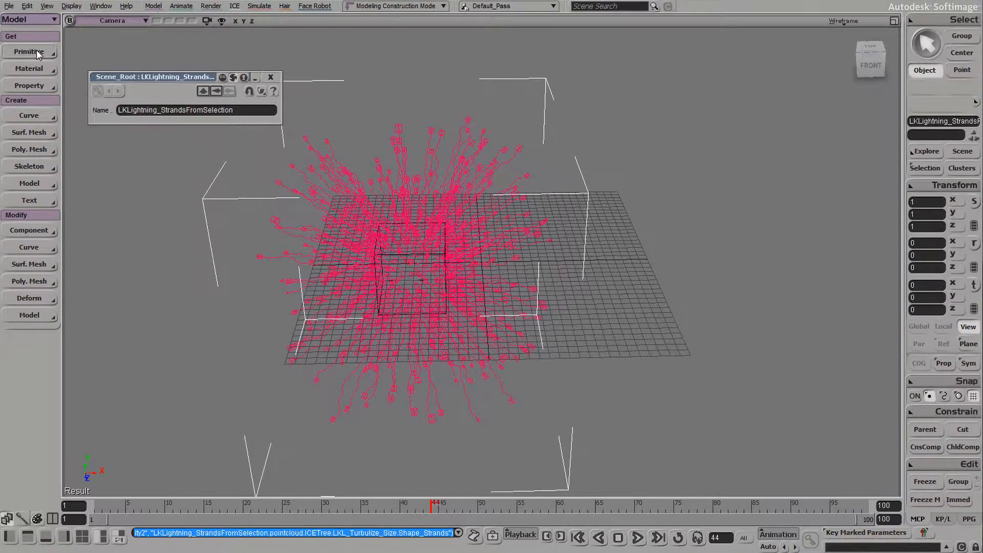
{"action": "left_click", "coordinate": [36, 50]}
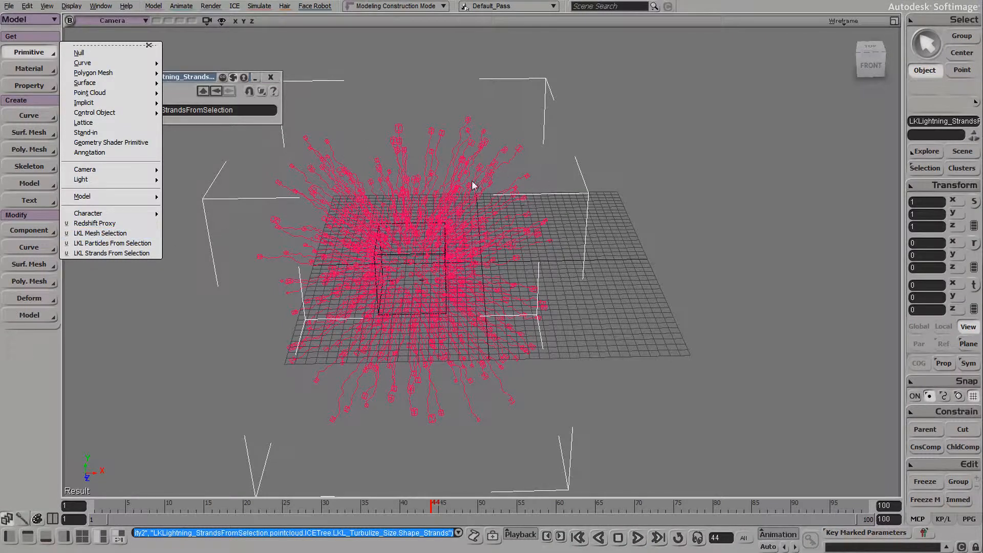
{"action": "left_click", "coordinate": [121, 233]}
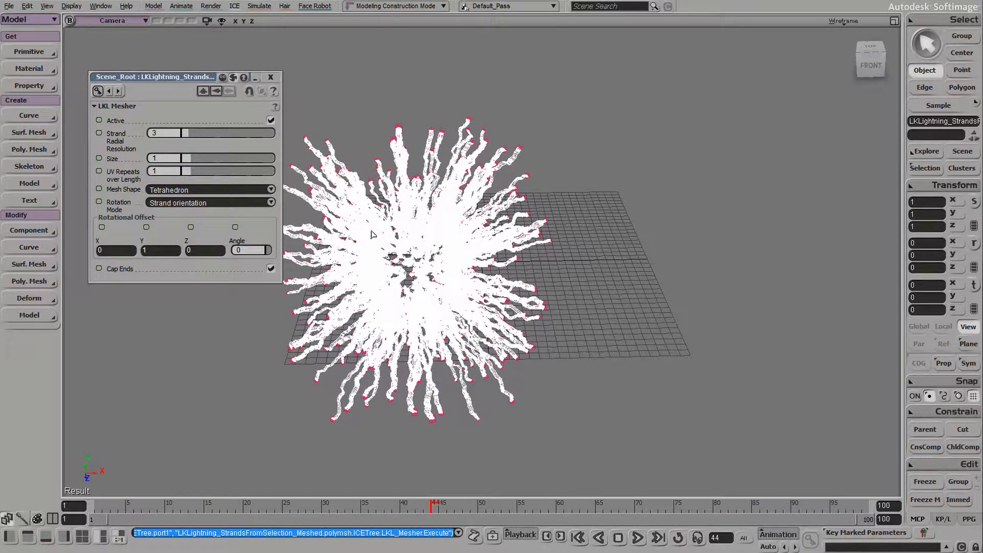
Open the meshed strands' ICE Tree and examine the Get LKLightning_StrandsFromSelection and LKL Mesher nodes.
{"action": "key", "text": "alt+9"}
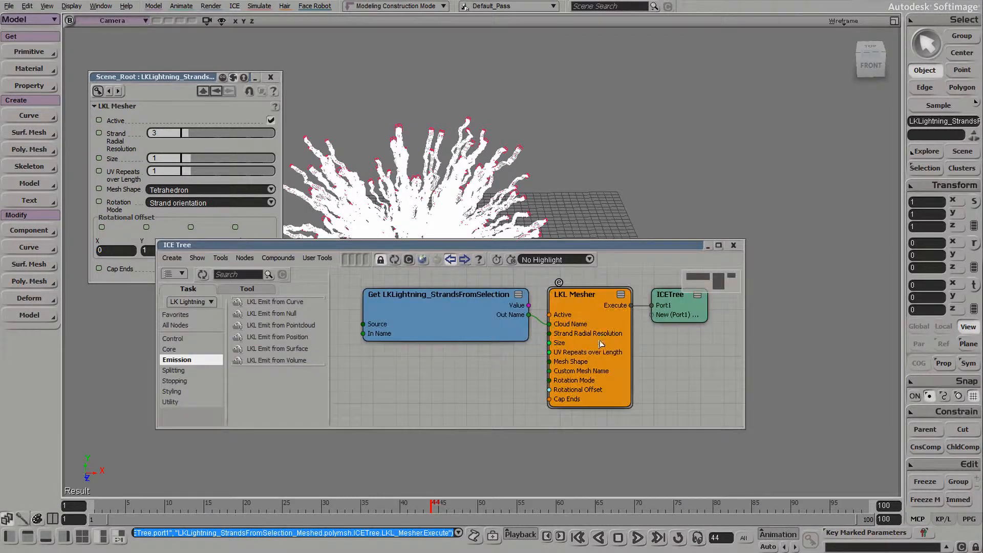
{"action": "left_click_drag", "start_coordinate": [600, 326], "coordinate": [600, 320]}
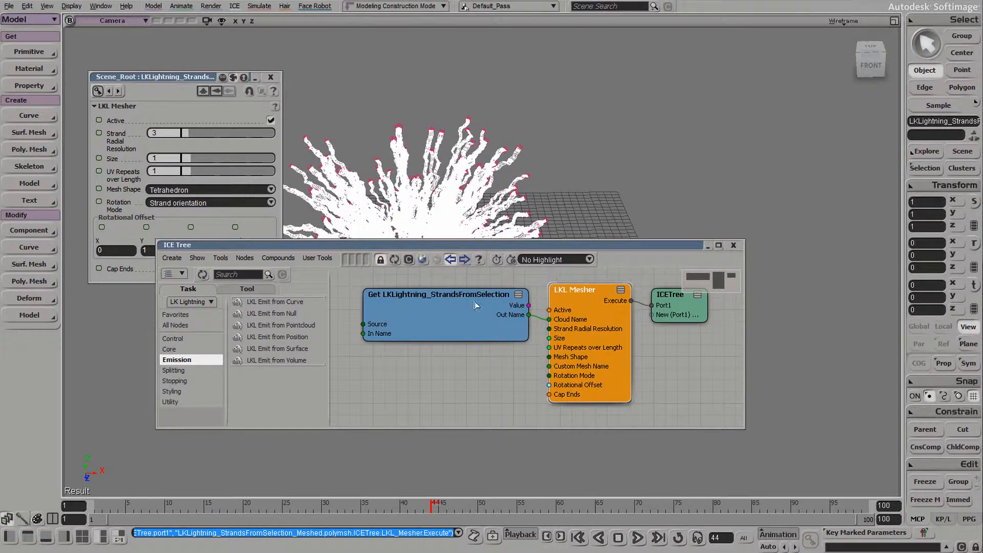
{"action": "mouse_move", "coordinate": [477, 304]}
{"action": "left_mouse_down"}
{"action": "mouse_move", "coordinate": [443, 302]}
{"action": "mouse_move", "coordinate": [474, 304]}
{"action": "left_mouse_up"}
{"action": "left_click_drag", "start_coordinate": [580, 309], "coordinate": [584, 308]}
Set the camera view to shaded display, deselect the mesh and inspect the strand geometry from different angles.
{"action": "key", "text": "s"}
{"action": "middle_click_drag", "start_coordinate": [550, 133], "coordinate": [514, 136]}
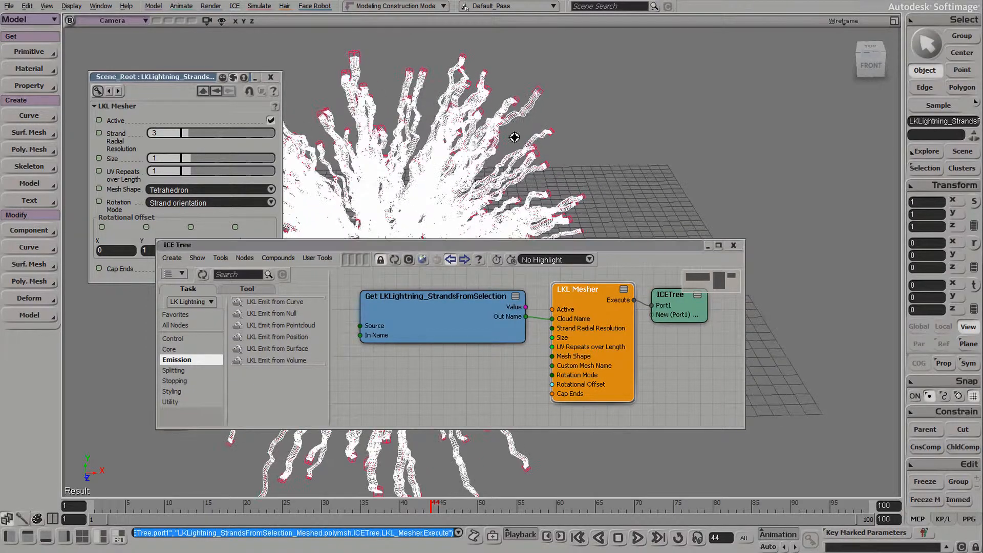
{"action": "left_click_drag", "start_coordinate": [522, 117], "coordinate": [704, 55]}
{"action": "middle_click", "coordinate": [847, 21]}
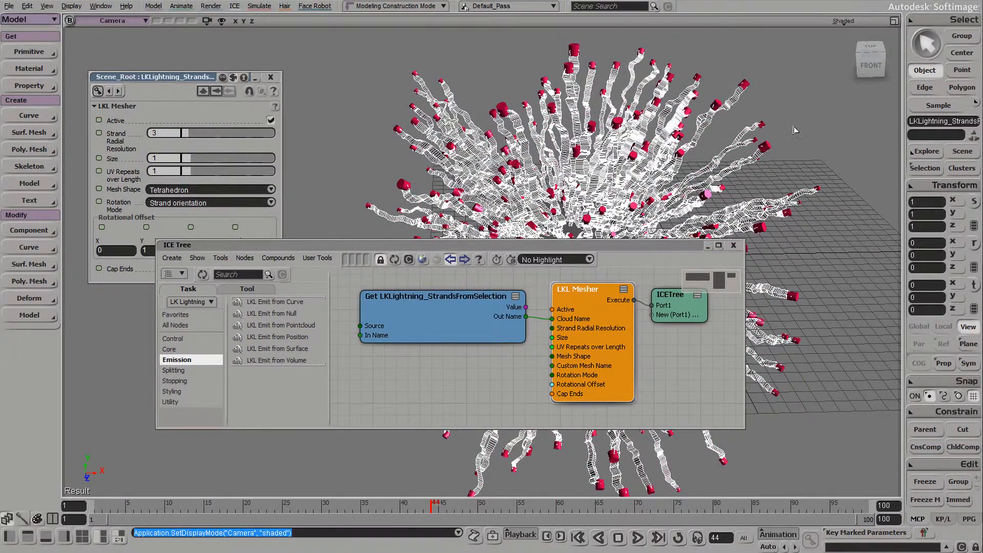
{"action": "key", "text": "s"}
{"action": "right_click_drag", "start_coordinate": [792, 127], "coordinate": [819, 108]}
{"action": "left_click", "coordinate": [819, 108]}
{"action": "right_click_drag", "start_coordinate": [761, 149], "coordinate": [444, 221]}
{"action": "left_click_drag", "start_coordinate": [379, 245], "coordinate": [485, 255]}
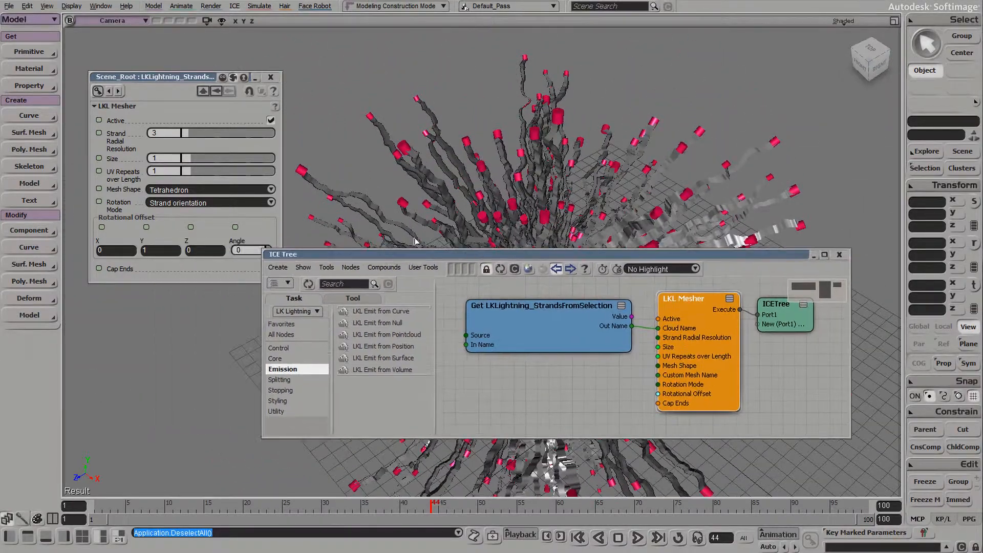
Close the ICE Tree and LKL Mesher properties, and delete the strands together with their mesh.
{"action": "left_click_drag", "start_coordinate": [214, 78], "coordinate": [201, 53]}
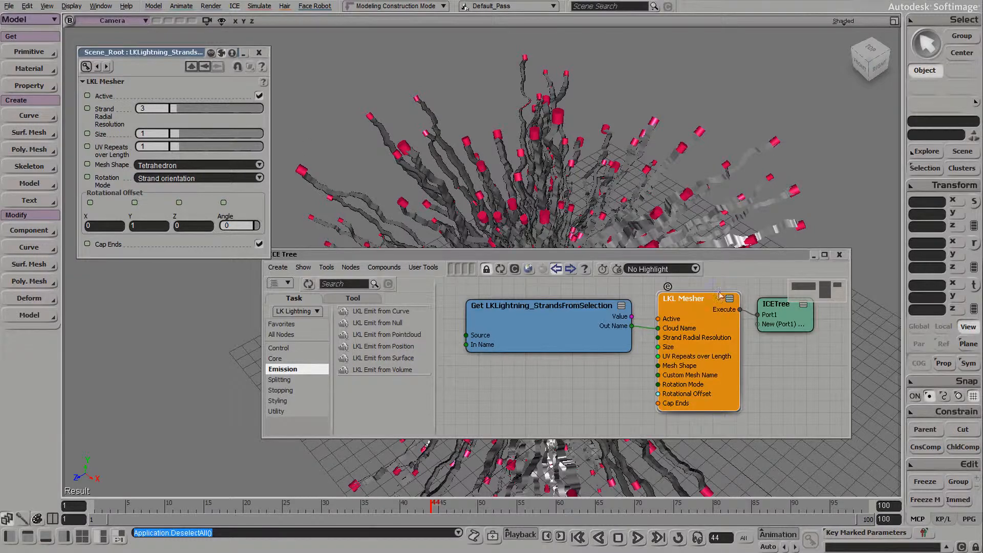
{"action": "left_click", "coordinate": [839, 254]}
{"action": "left_click", "coordinate": [258, 52]}
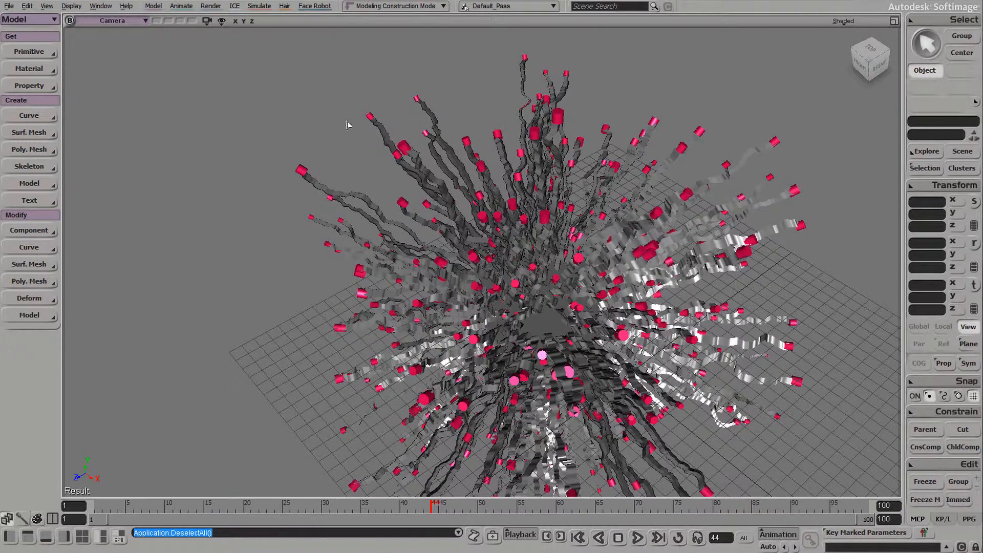
{"action": "left_click_drag", "start_coordinate": [391, 149], "coordinate": [510, 251]}
{"action": "key", "text": "Delete"}
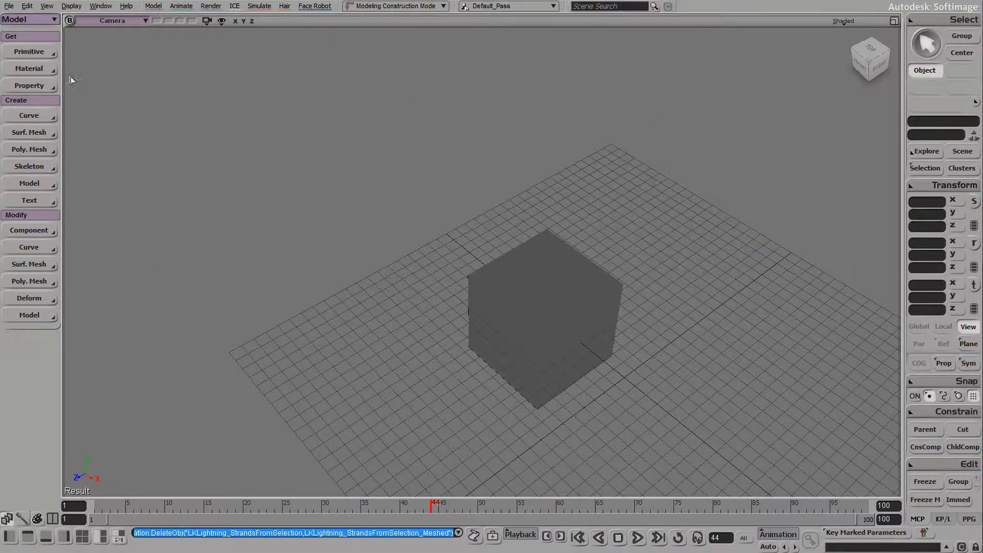
{"action": "left_click", "coordinate": [29, 53]}
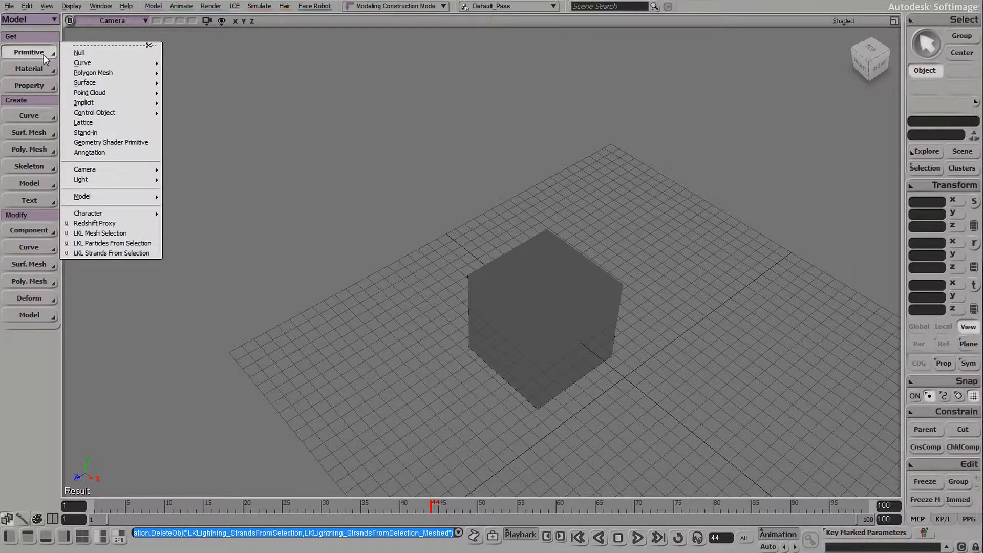
{"action": "left_click", "coordinate": [371, 100]}
{"action": "key", "text": "s"}
{"action": "right_click_drag", "start_coordinate": [474, 235], "coordinate": [521, 211]}
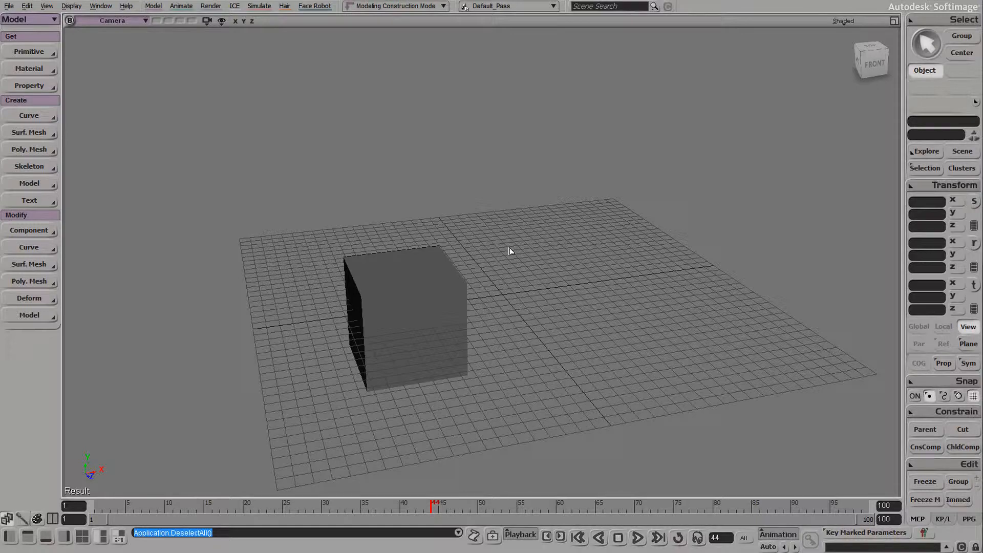
{"action": "key", "text": "s"}
{"action": "left_click_drag", "start_coordinate": [441, 302], "coordinate": [457, 303]}
{"action": "right_click_drag", "start_coordinate": [558, 294], "coordinate": [550, 302]}
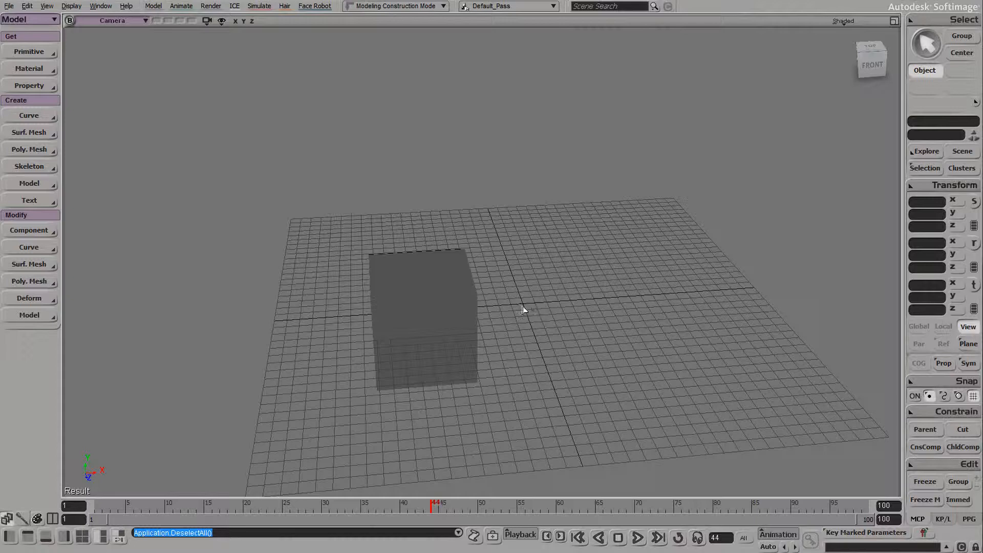
Add an empty point cloud to the scene beside the existing cube.
{"action": "left_click", "coordinate": [416, 296]}
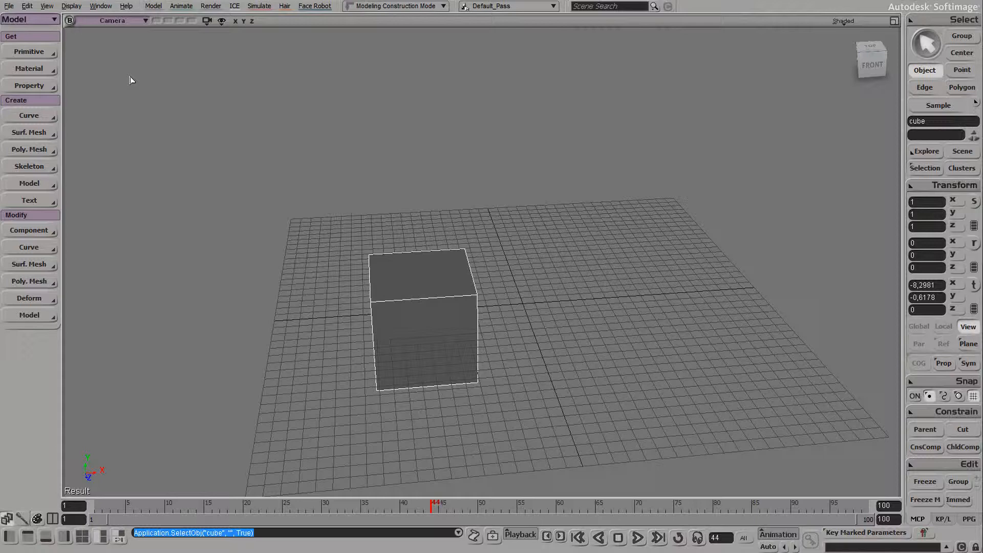
{"action": "left_click", "coordinate": [33, 51]}
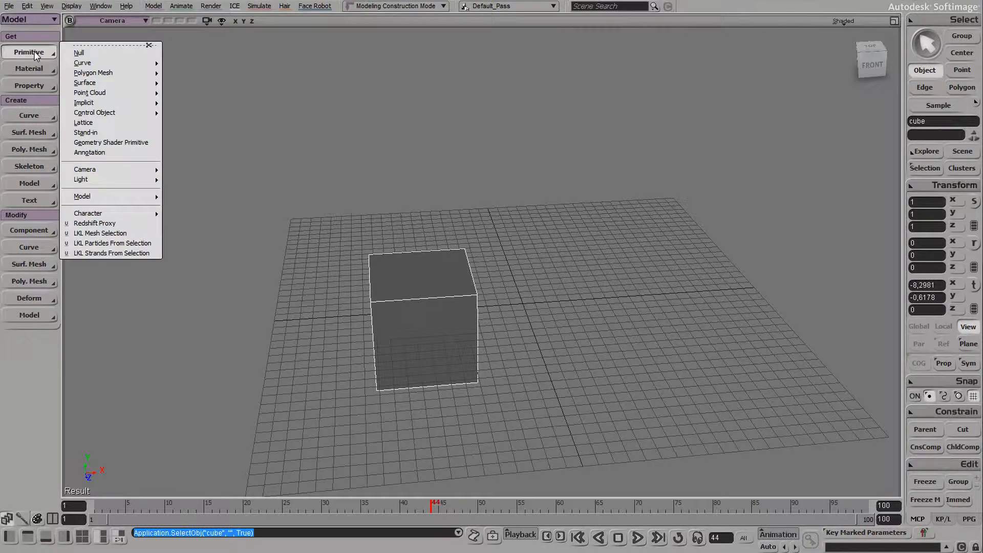
{"action": "mouse_move", "coordinate": [123, 95]}
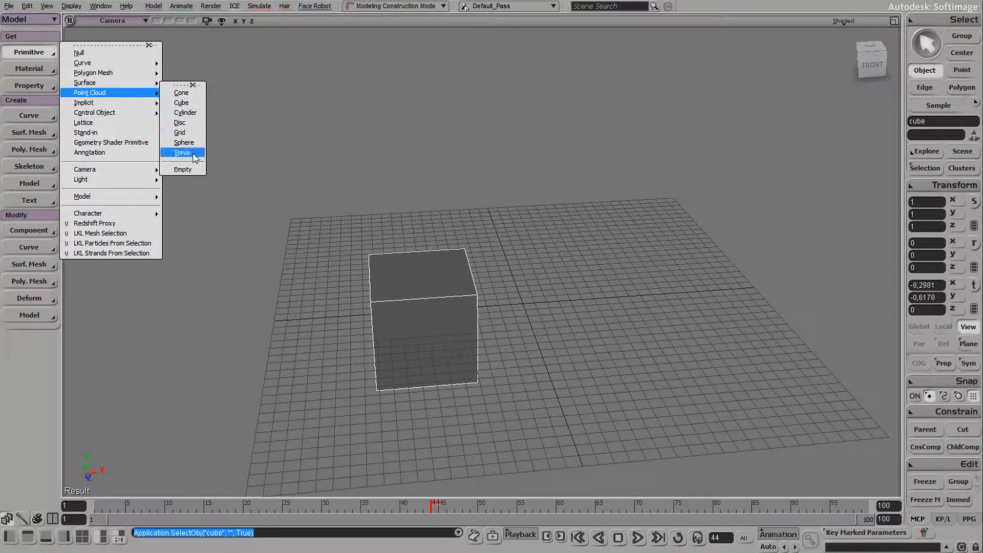
{"action": "left_click", "coordinate": [190, 169]}
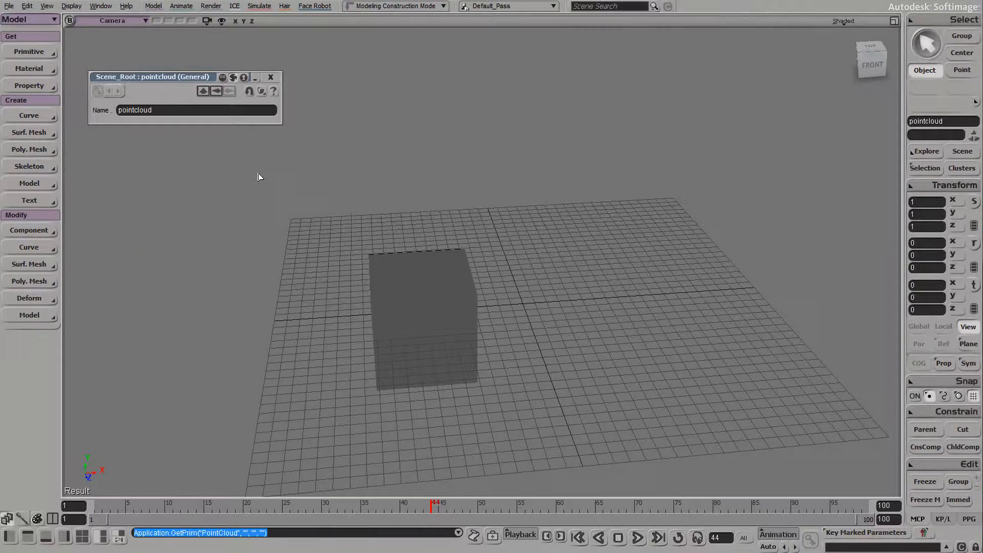
Open the ICE Tree editor for the point cloud and create a non-simulated ICE Tree on it.
{"action": "key", "text": "alt+9"}
{"action": "left_click_drag", "start_coordinate": [465, 251], "coordinate": [553, 45]}
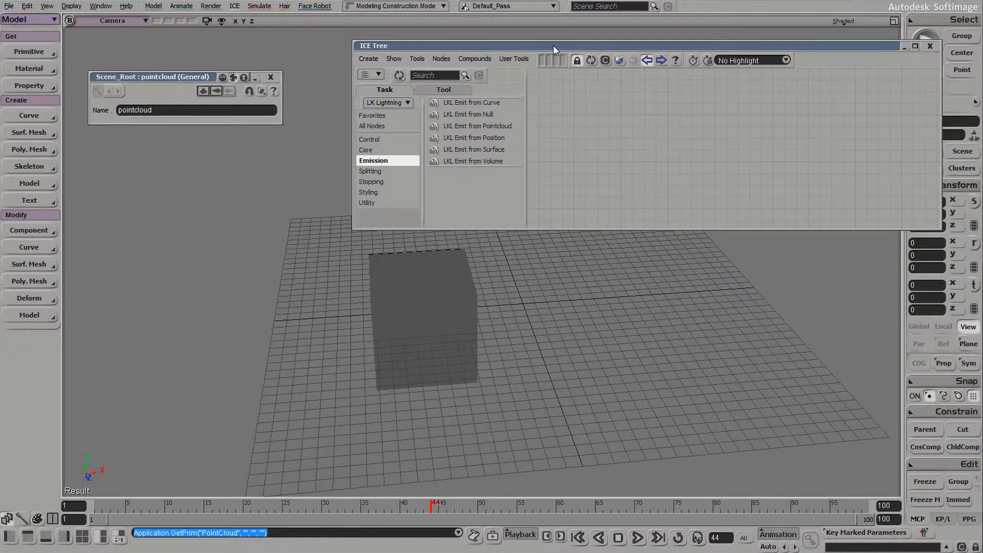
{"action": "left_click", "coordinate": [369, 59]}
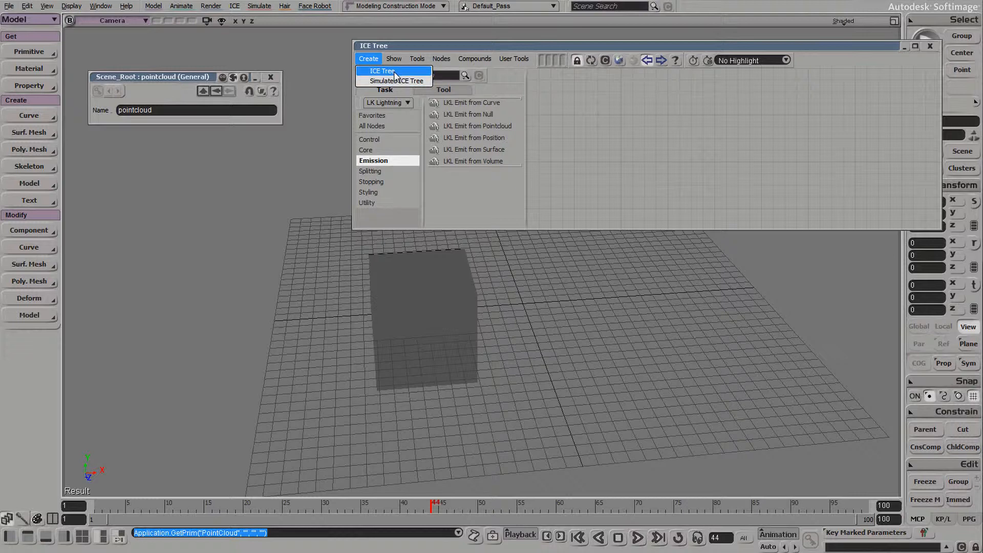
{"action": "left_click", "coordinate": [394, 71]}
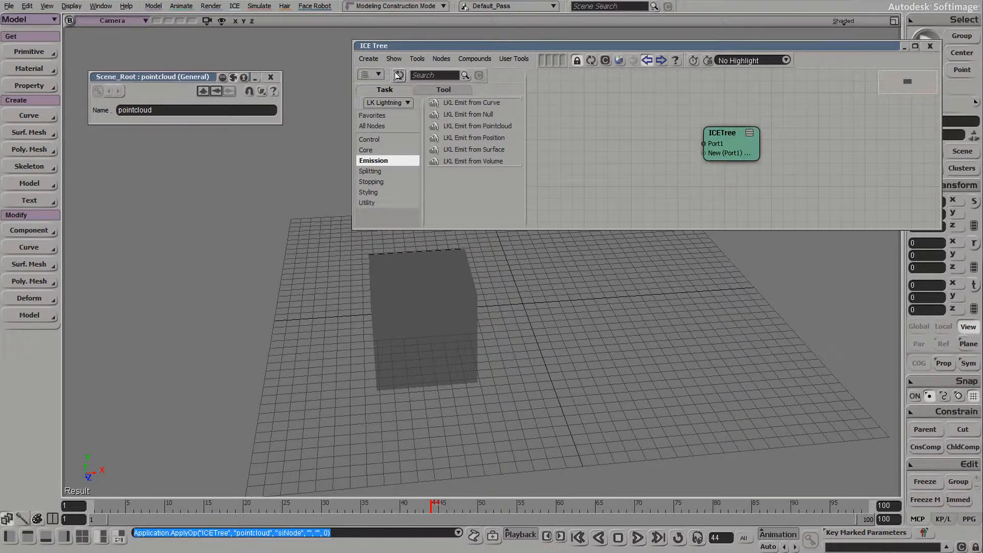
Add an LKL Core compound to the tree and connect its execute output to Port1 of the ICETree node.
{"action": "left_click_drag", "start_coordinate": [718, 155], "coordinate": [771, 159]}
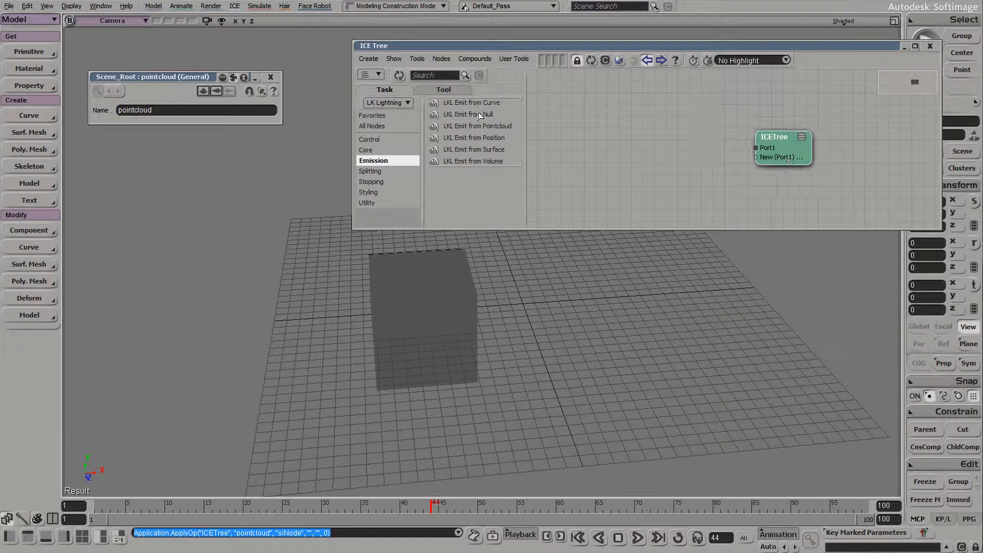
{"action": "left_click", "coordinate": [404, 150]}
{"action": "left_click_drag", "start_coordinate": [458, 103], "coordinate": [617, 105]}
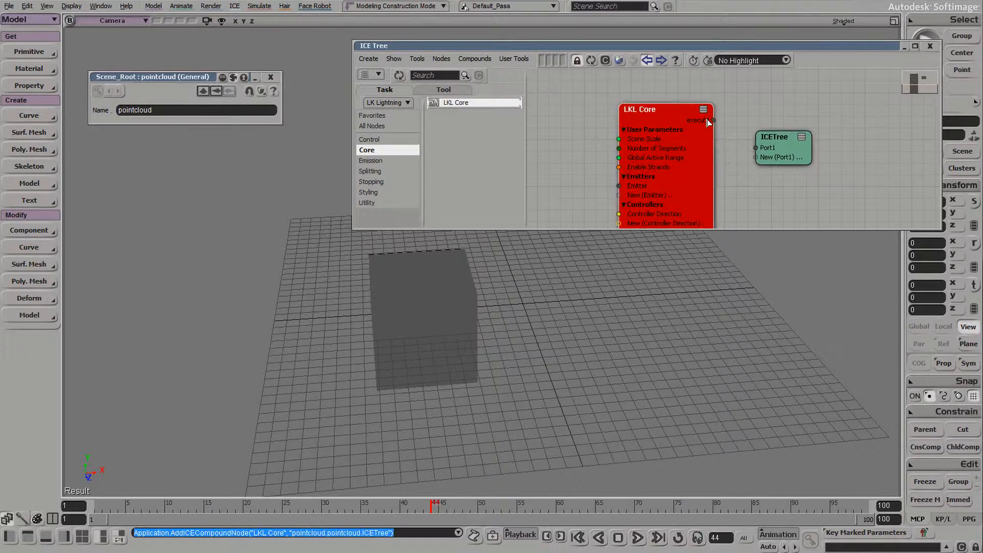
{"action": "left_click_drag", "start_coordinate": [709, 122], "coordinate": [756, 148]}
Make the ICE Tree window taller and narrower so the cube stays visible and both nodes fit in the graph.
{"action": "scroll", "coordinate": [685, 172], "scroll_direction": "down", "scroll_amount": 2}
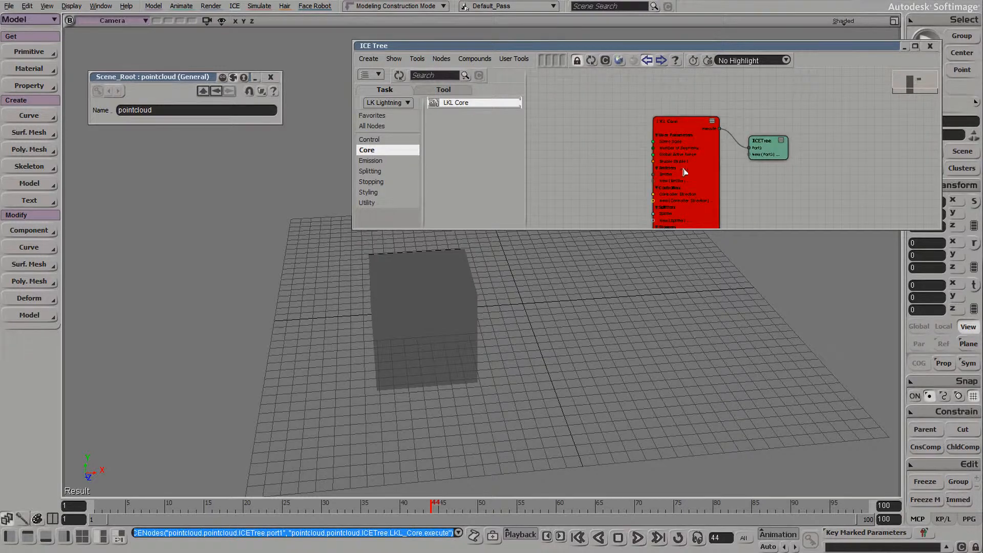
{"action": "left_click_drag", "start_coordinate": [750, 229], "coordinate": [750, 487]}
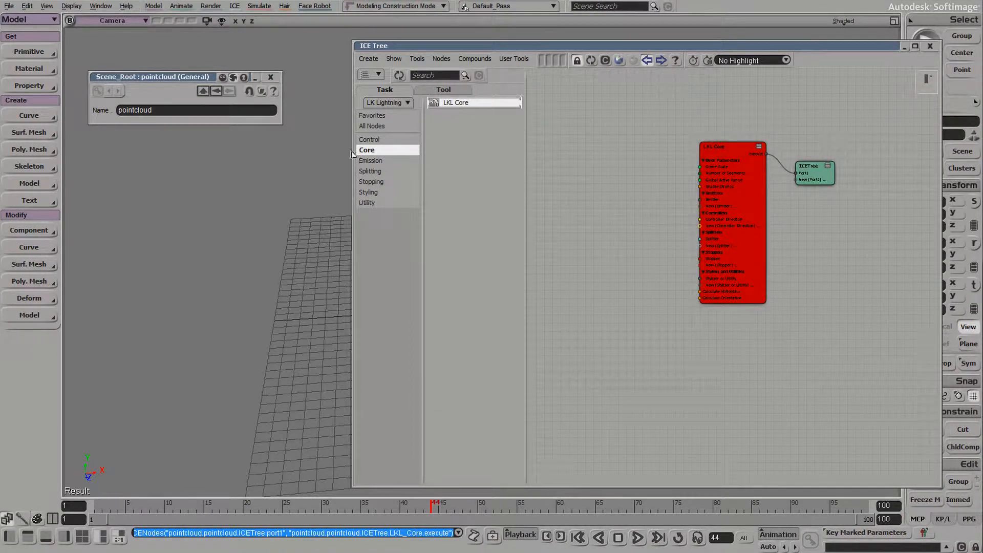
{"action": "left_click_drag", "start_coordinate": [353, 153], "coordinate": [485, 153]}
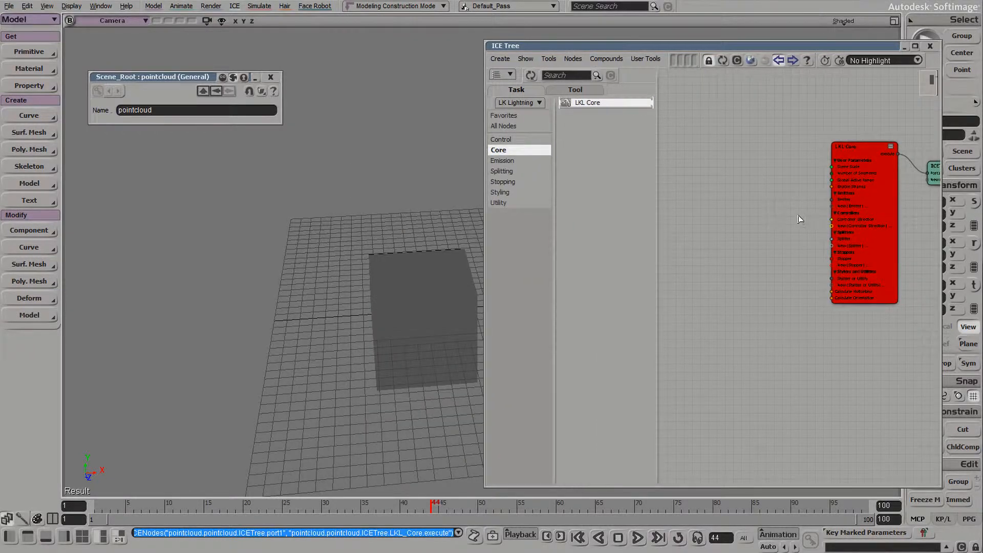
{"action": "key", "text": "s"}
{"action": "middle_click_drag", "start_coordinate": [812, 191], "coordinate": [716, 220]}
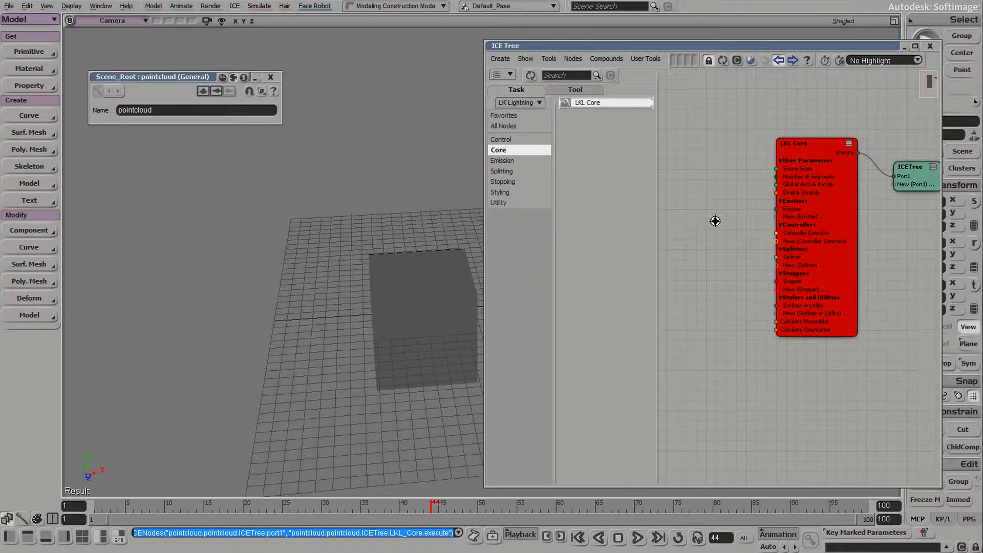
{"action": "left_click_drag", "start_coordinate": [752, 203], "coordinate": [725, 223]}
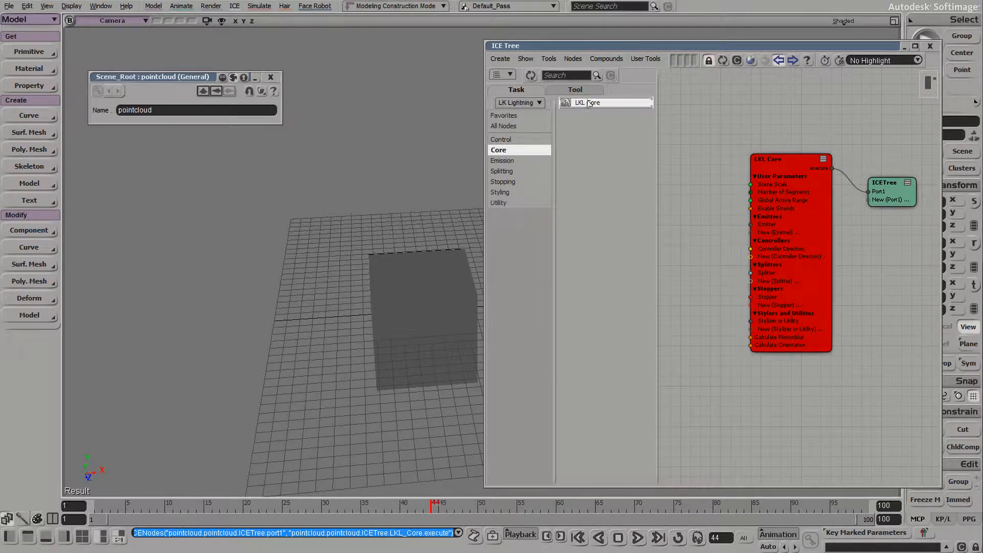
Reposition the LKL Core and ICETree nodes so they sit side by side in the graph.
{"action": "mouse_move", "coordinate": [785, 159]}
{"action": "left_mouse_down"}
{"action": "mouse_move", "coordinate": [789, 170]}
{"action": "mouse_move", "coordinate": [790, 157]}
{"action": "left_mouse_up"}
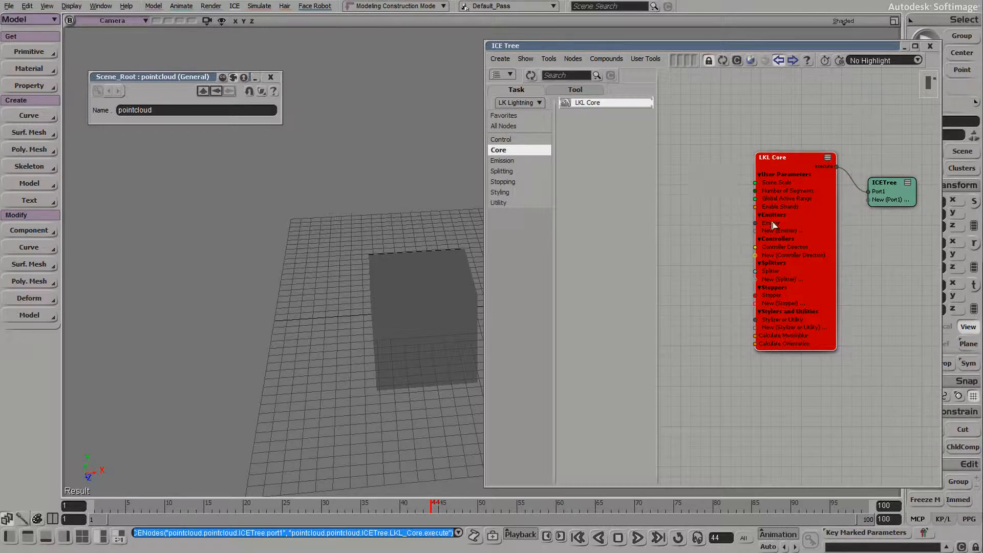
{"action": "left_click_drag", "start_coordinate": [829, 199], "coordinate": [832, 225]}
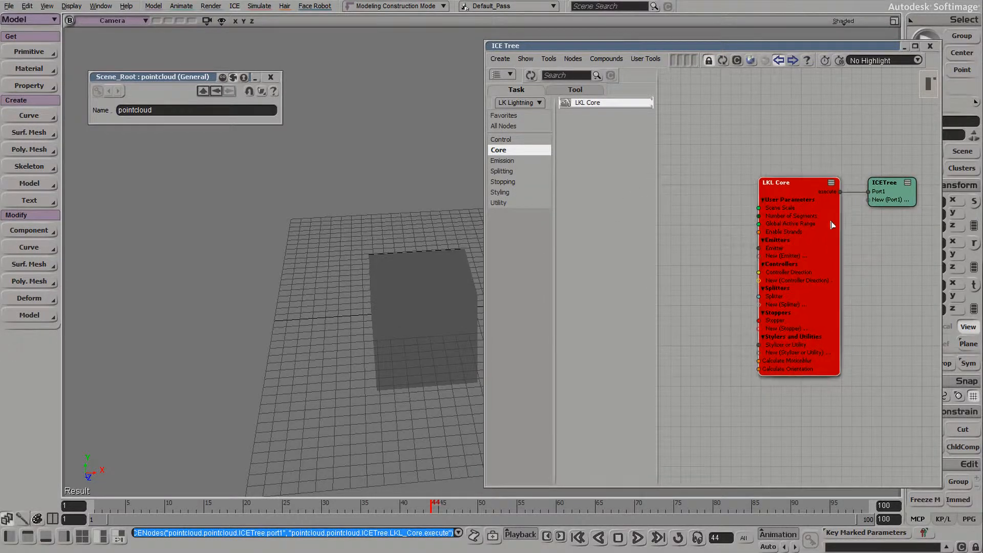
{"action": "left_click_drag", "start_coordinate": [890, 189], "coordinate": [886, 194]}
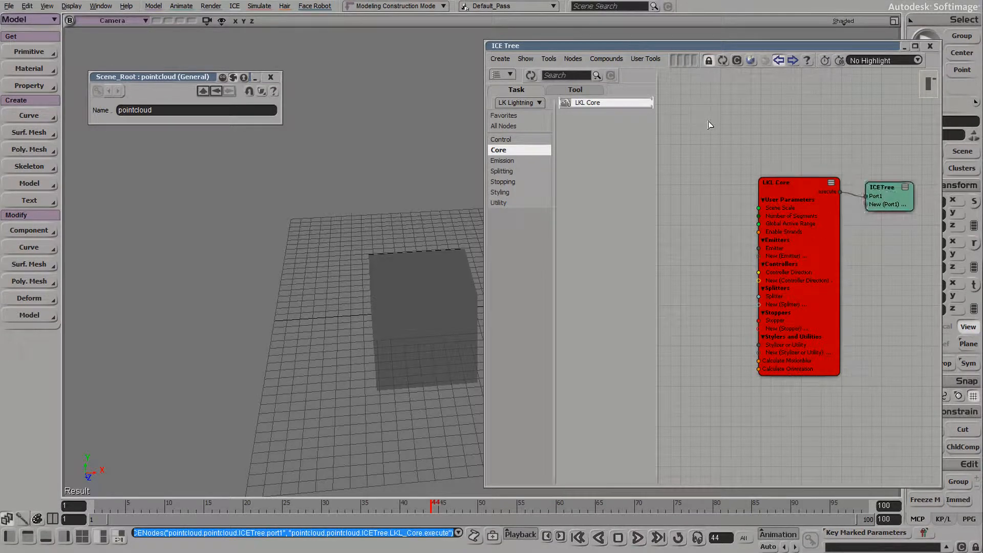
Select the cube and add an LKL Emit from Volume compound to the tree beside the LKL Core node.
{"action": "left_click", "coordinate": [533, 161]}
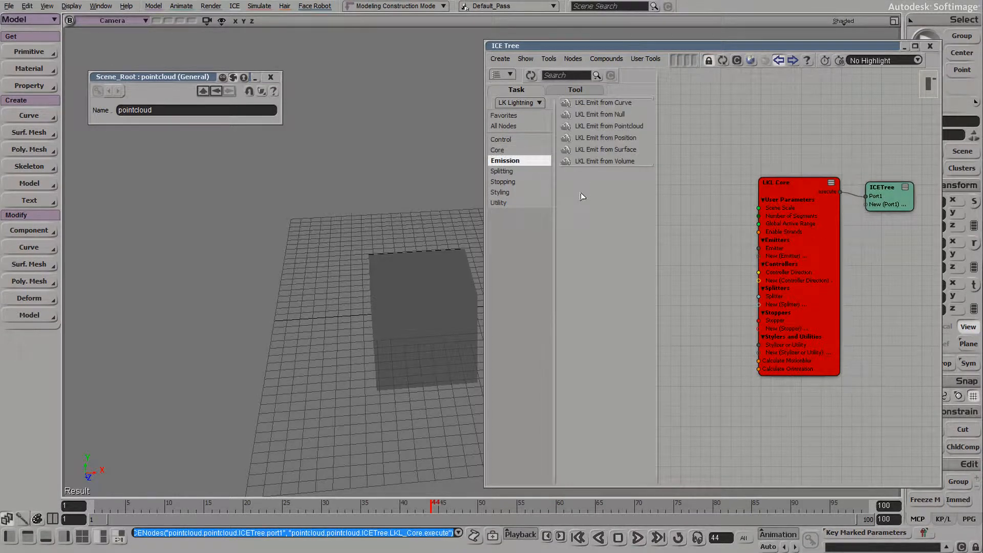
{"action": "middle_click_drag", "start_coordinate": [731, 213], "coordinate": [776, 213]}
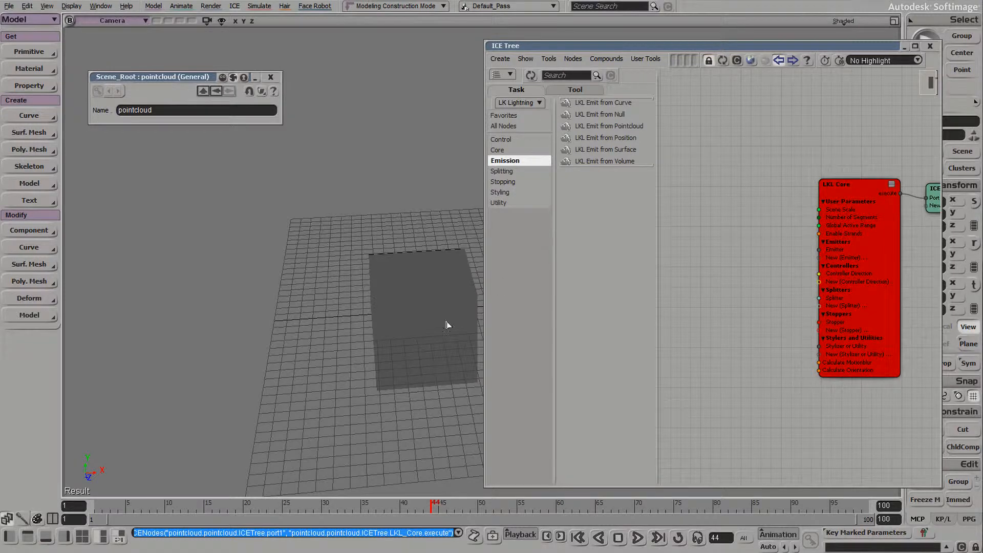
{"action": "left_click", "coordinate": [426, 306]}
{"action": "middle_click_drag", "start_coordinate": [426, 306], "coordinate": [395, 310]}
{"action": "left_click_drag", "start_coordinate": [606, 164], "coordinate": [674, 117]}
{"action": "mouse_move", "coordinate": [741, 199]}
{"action": "left_mouse_down"}
{"action": "mouse_move", "coordinate": [748, 179]}
{"action": "mouse_move", "coordinate": [738, 203]}
{"action": "mouse_move", "coordinate": [769, 186]}
{"action": "mouse_move", "coordinate": [746, 191]}
{"action": "left_mouse_up"}
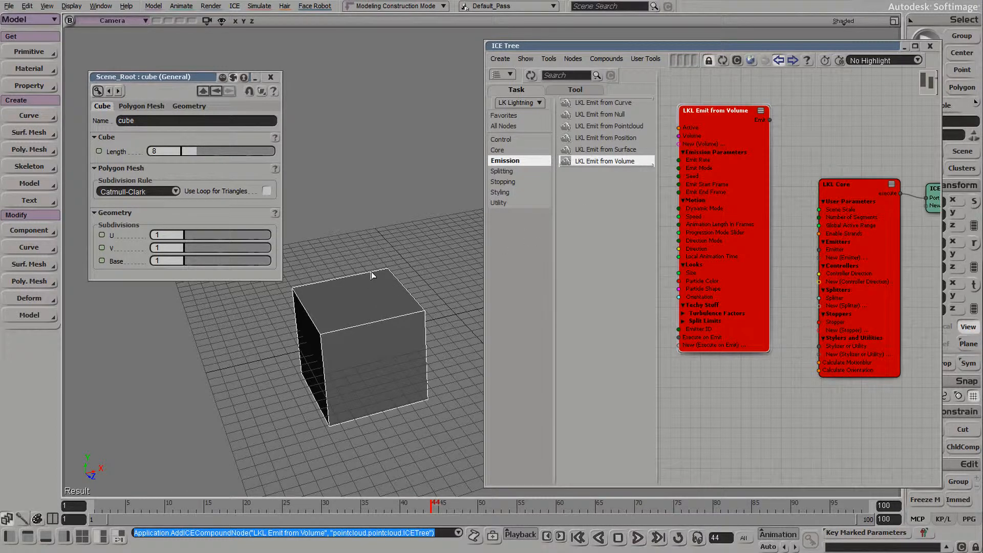
Bring the cube into the ICE Tree as a Get cube node and arrange it in front of LKL Emit from Volume.
{"action": "key", "text": "F3"}
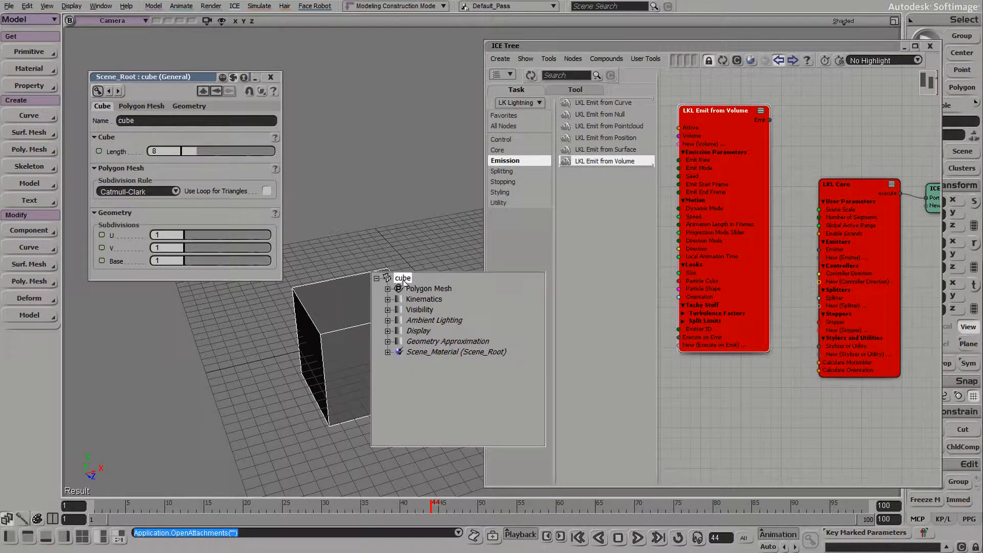
{"action": "left_click_drag", "start_coordinate": [403, 281], "coordinate": [691, 85]}
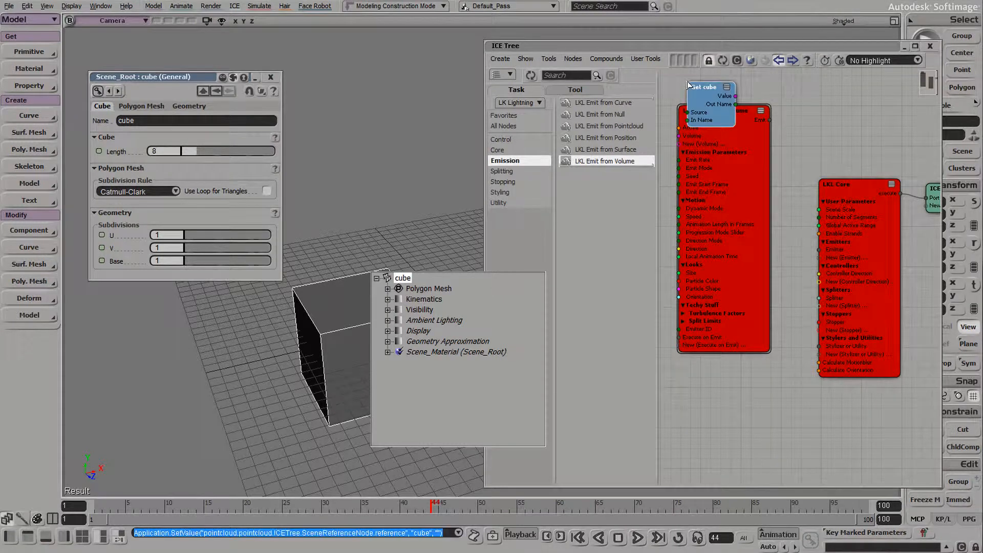
{"action": "left_click", "coordinate": [756, 95]}
{"action": "left_click_drag", "start_coordinate": [733, 108], "coordinate": [791, 129]}
{"action": "left_click_drag", "start_coordinate": [782, 131], "coordinate": [698, 152]}
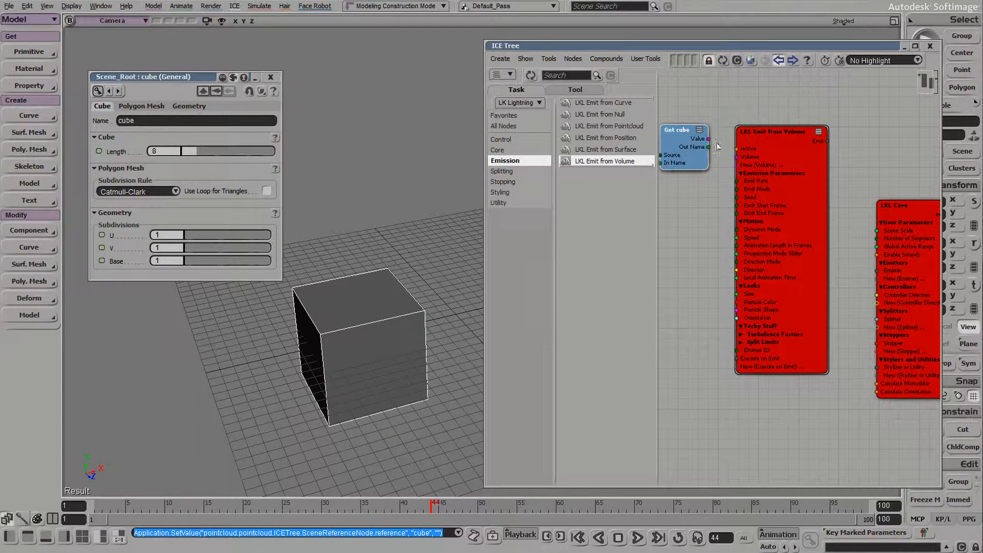
{"action": "left_click_drag", "start_coordinate": [776, 151], "coordinate": [776, 145]}
Connect Get cube's Value to the emitter's Volume and its Emit output to LKL Core's Emitter, then deselect the cube and close its properties.
{"action": "left_click_drag", "start_coordinate": [708, 140], "coordinate": [763, 152]}
{"action": "left_click_drag", "start_coordinate": [820, 134], "coordinate": [896, 275]}
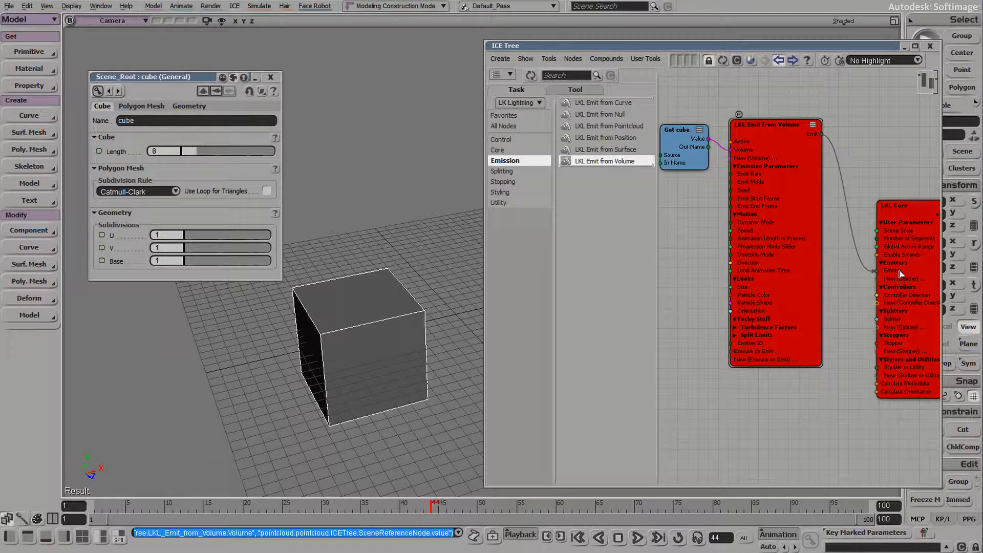
{"action": "middle_click_drag", "start_coordinate": [882, 261], "coordinate": [835, 252]}
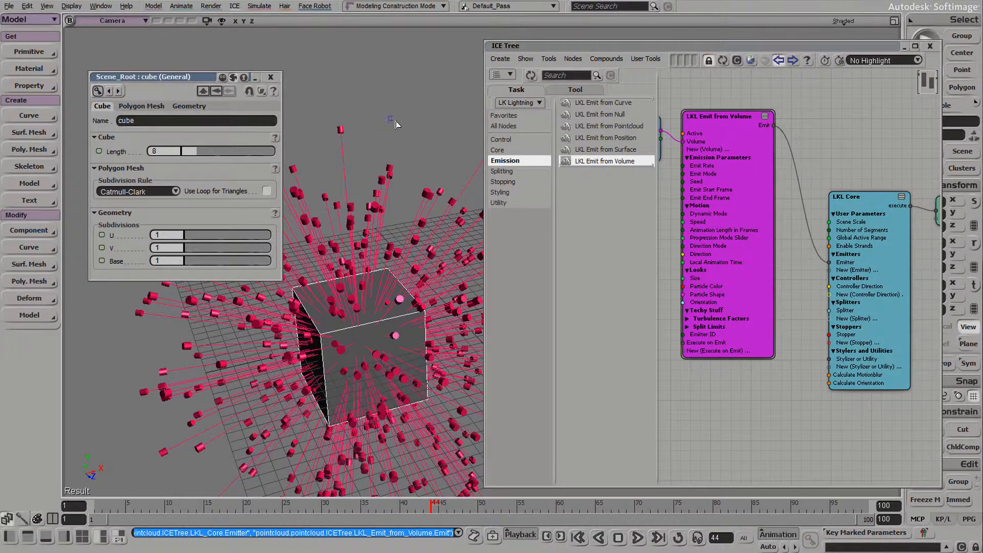
{"action": "left_click", "coordinate": [395, 121]}
{"action": "left_click", "coordinate": [271, 77]}
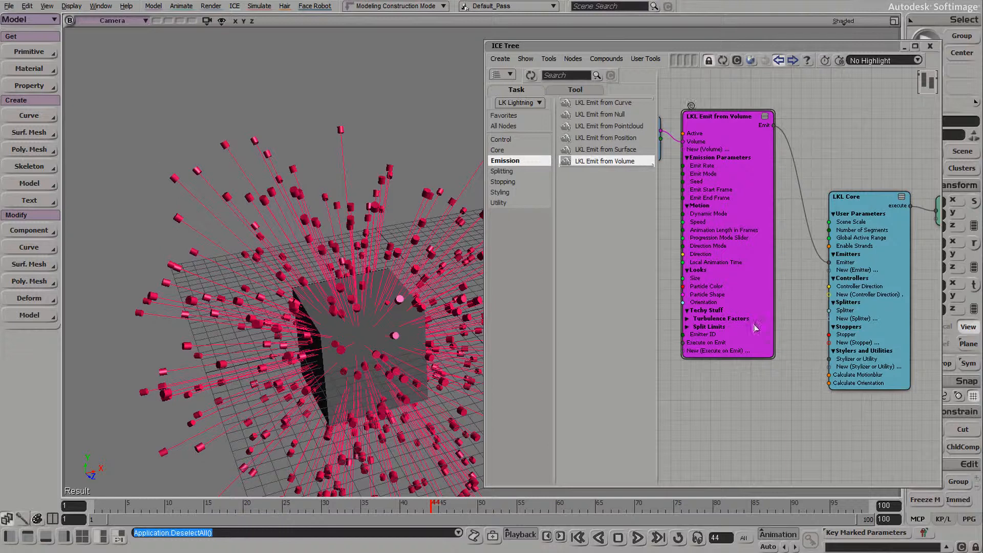
Examine the emission, motion and looks parameters of LKL Emit from Volume, then close its properties.
{"action": "double_click", "coordinate": [748, 250]}
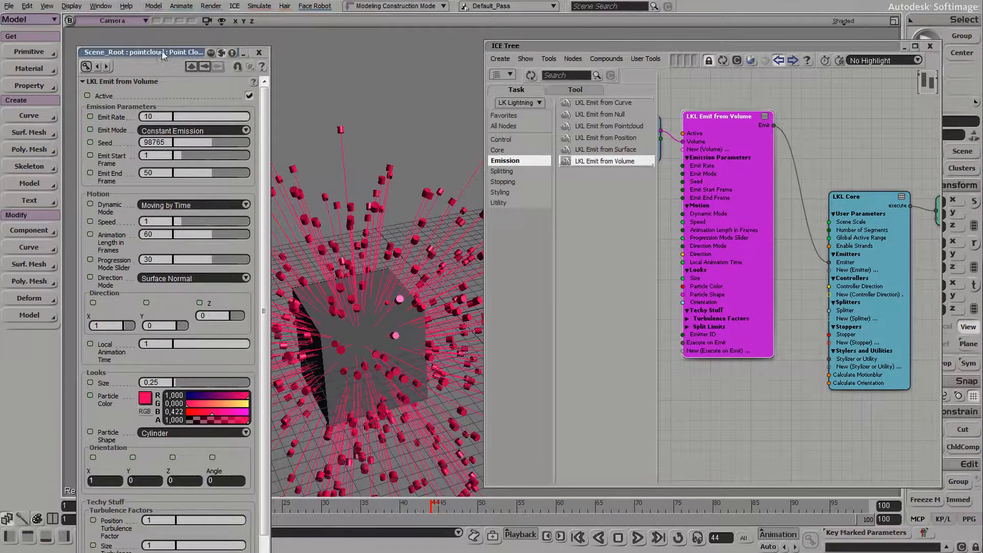
{"action": "left_click_drag", "start_coordinate": [163, 53], "coordinate": [163, 10]}
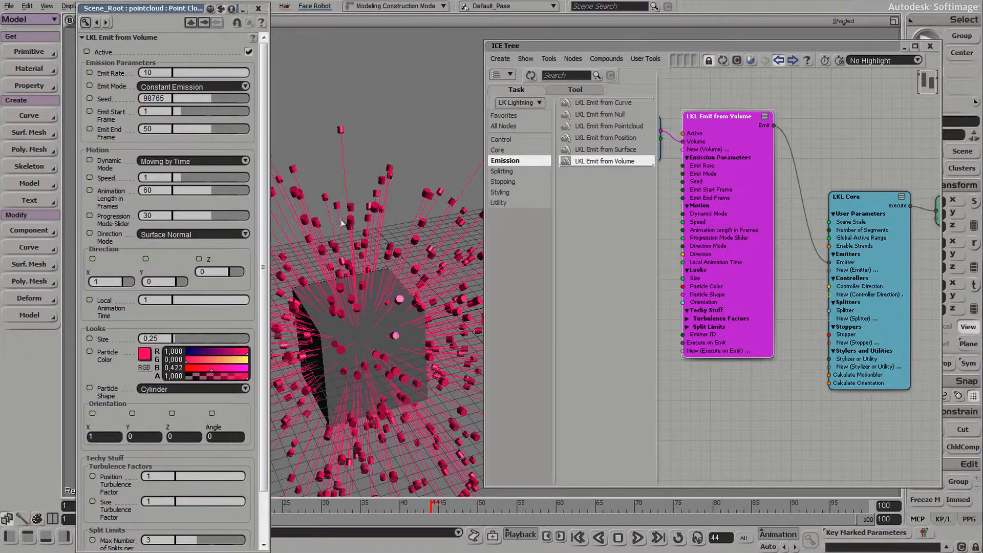
{"action": "left_click", "coordinate": [258, 10]}
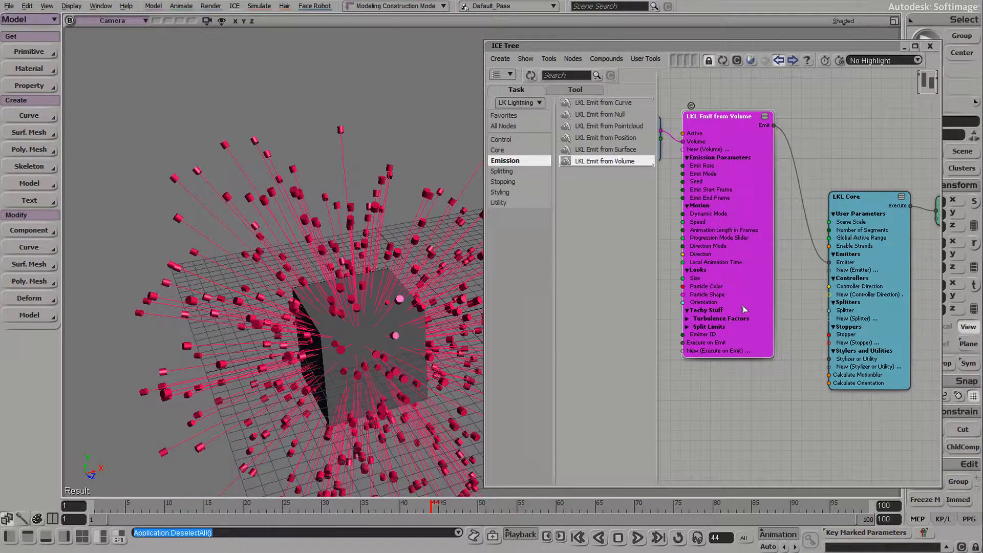
Move the LKL Emit from Volume node up to free space beneath it in the graph.
{"action": "left_click_drag", "start_coordinate": [744, 309], "coordinate": [751, 312]}
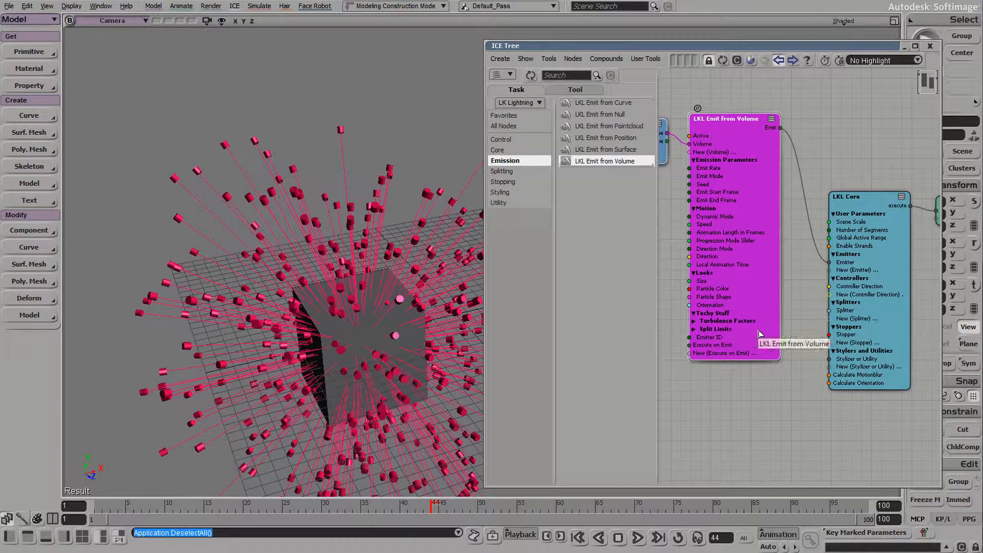
{"action": "left_click_drag", "start_coordinate": [760, 337], "coordinate": [755, 212]}
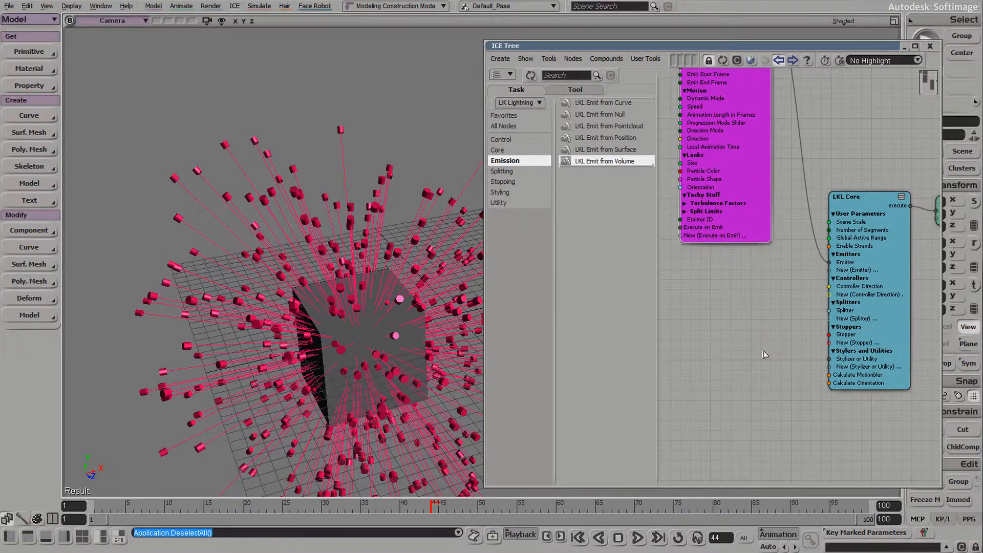
{"action": "left_click_drag", "start_coordinate": [894, 272], "coordinate": [894, 274]}
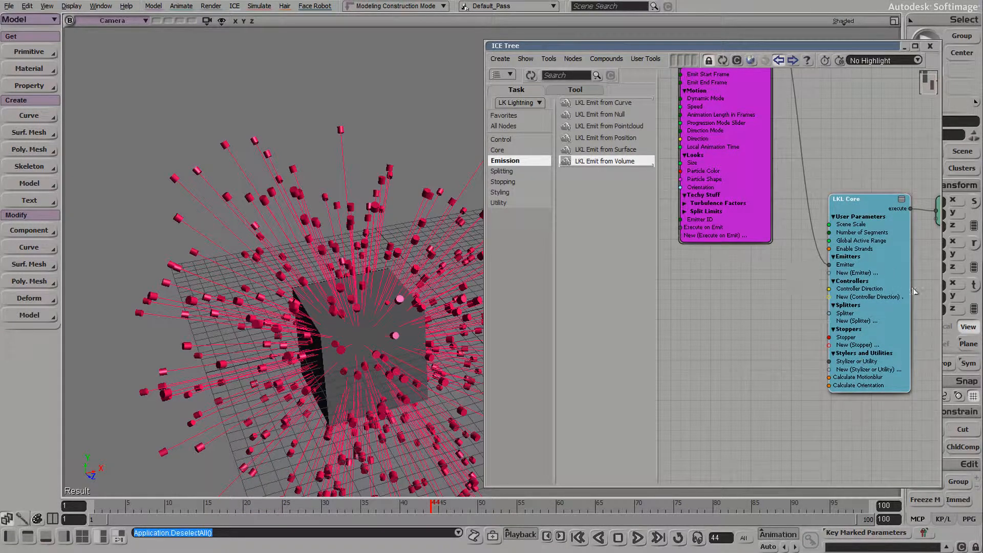
Widen the list of control compounds and add an LKL Proximity Controller below the emitter node.
{"action": "left_click", "coordinate": [509, 139]}
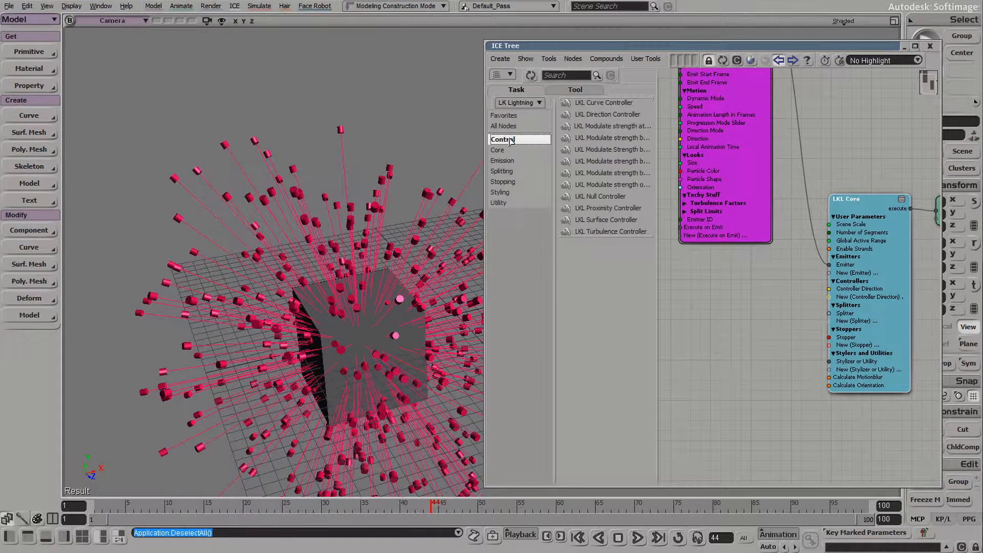
{"action": "left_click", "coordinate": [615, 139]}
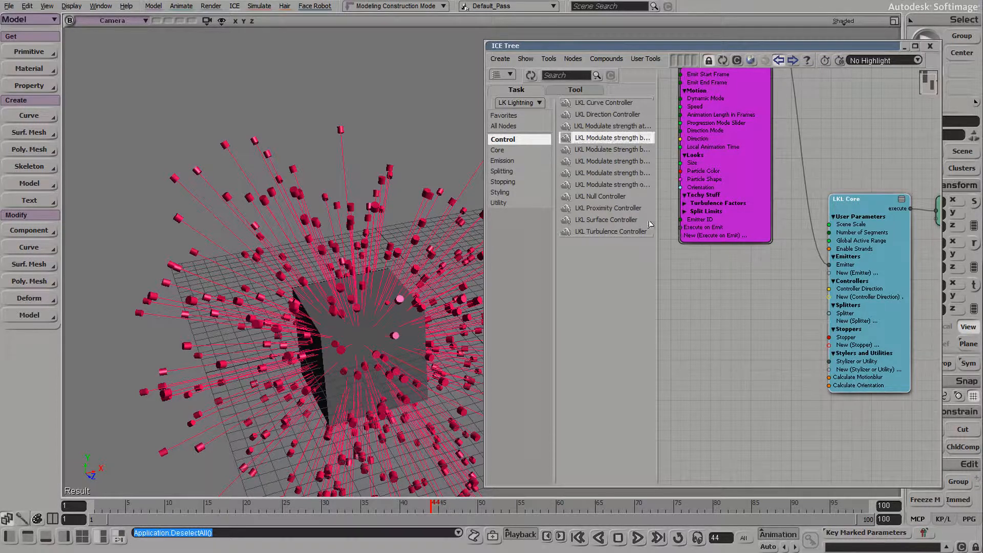
{"action": "left_click_drag", "start_coordinate": [665, 144], "coordinate": [692, 145]}
{"action": "right_click_drag", "start_coordinate": [313, 275], "coordinate": [369, 280]}
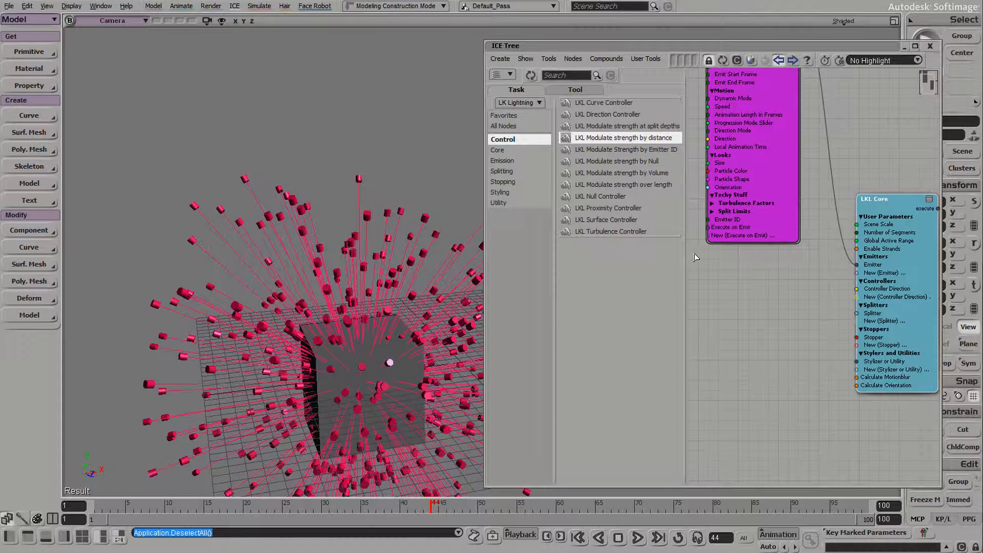
{"action": "left_click_drag", "start_coordinate": [618, 212], "coordinate": [702, 277]}
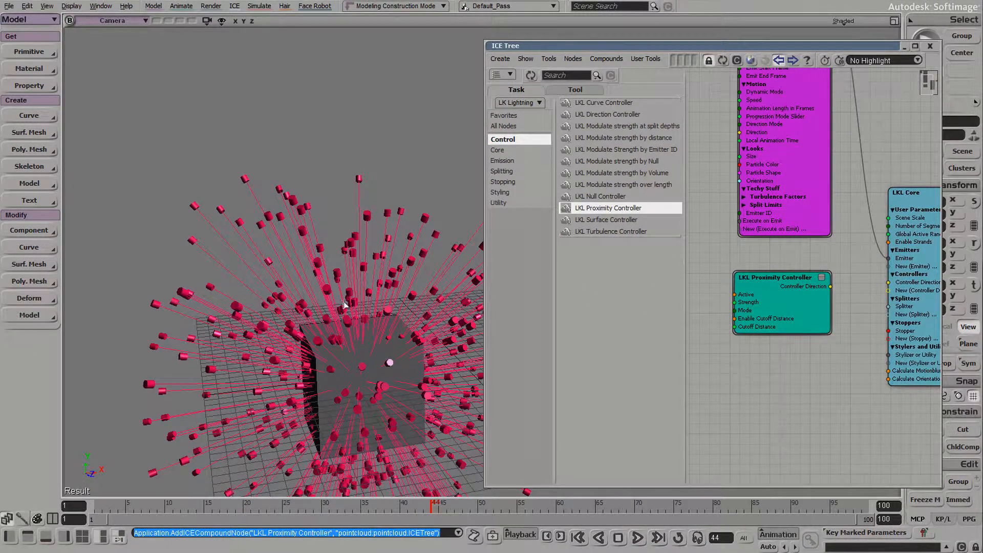
Open the LKL Proximity Controller's properties and connect its Controller Direction output to LKL Core's Controller Direction input.
{"action": "double_click", "coordinate": [802, 301]}
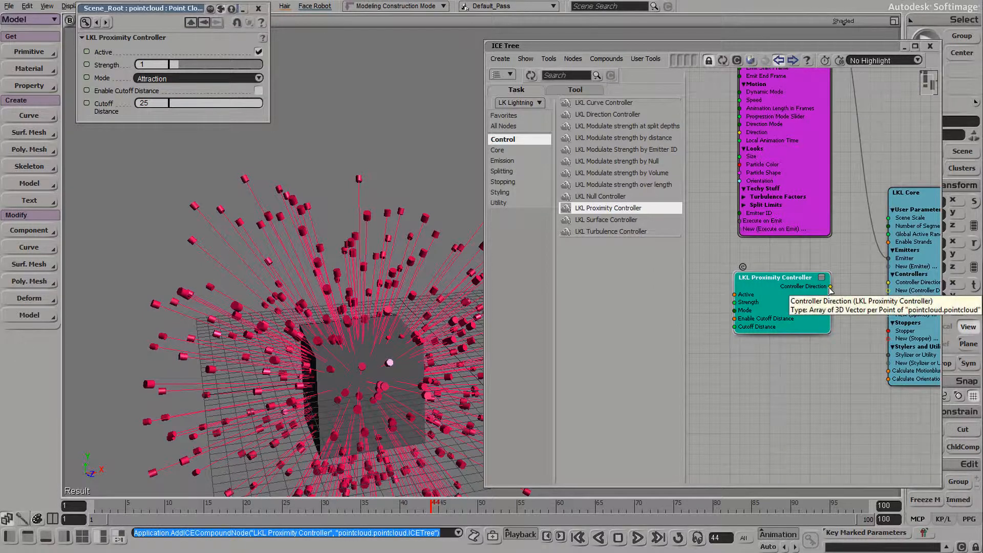
{"action": "key", "text": "s"}
{"action": "left_click_drag", "start_coordinate": [860, 291], "coordinate": [818, 295]}
{"action": "left_click_drag", "start_coordinate": [759, 309], "coordinate": [864, 290]}
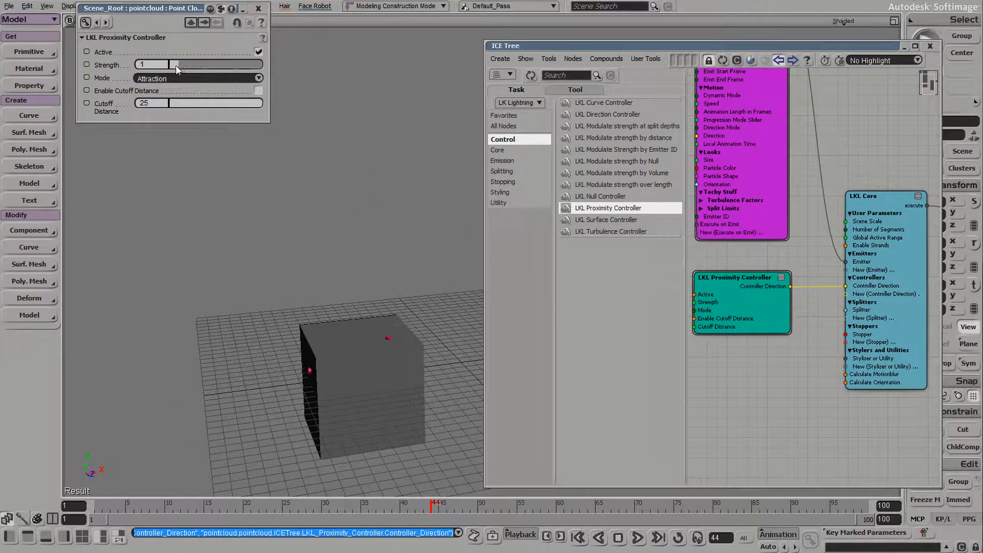
Set the Proximity Controller's Strength to 0.314, enable the cutoff distance and set it to 2.811.
{"action": "left_click_drag", "start_coordinate": [176, 65], "coordinate": [174, 66]}
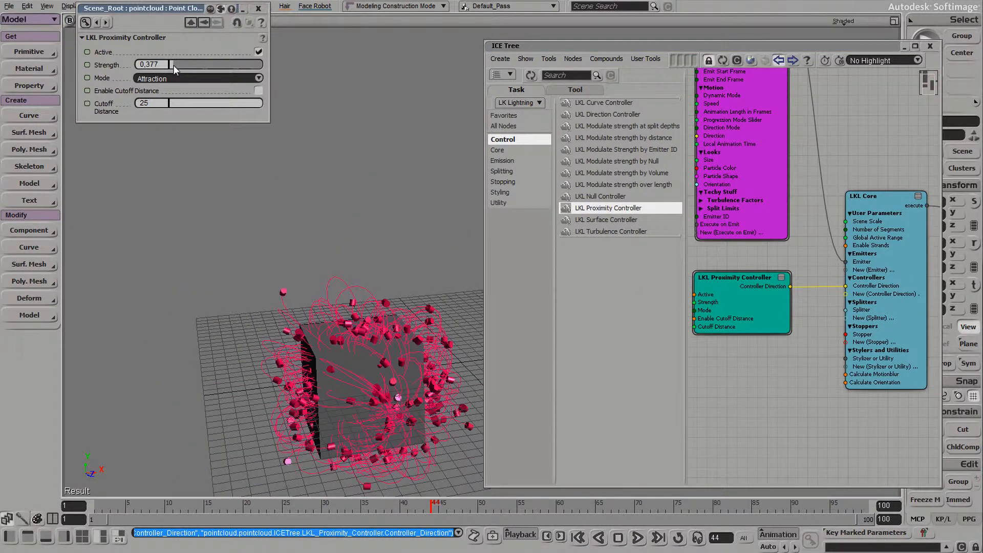
{"action": "key", "text": "s"}
{"action": "right_click_drag", "start_coordinate": [328, 256], "coordinate": [374, 251]}
{"action": "left_click", "coordinate": [259, 91]}
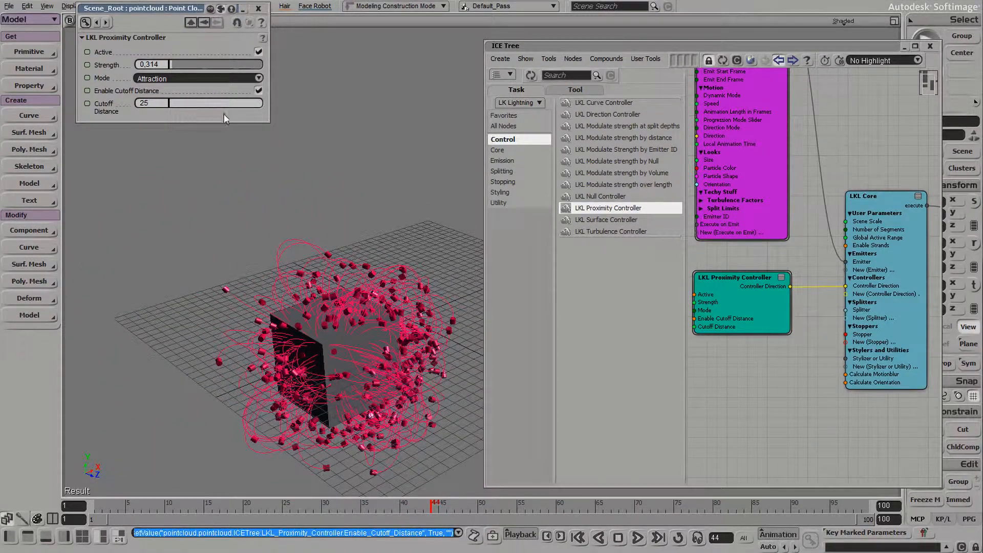
{"action": "left_click_drag", "start_coordinate": [210, 104], "coordinate": [177, 104]}
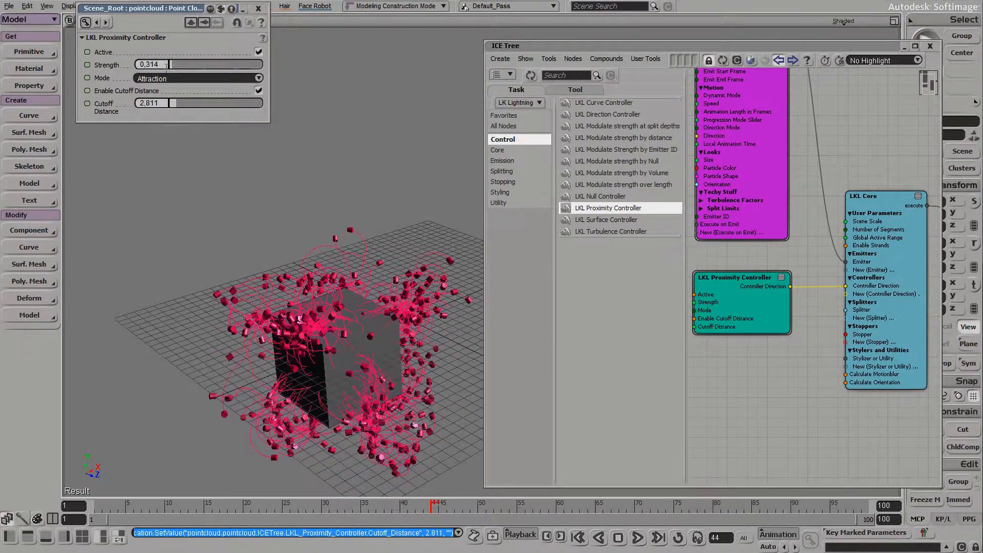
Reduce the Proximity Controller's Strength to 0.063.
{"action": "left_click_drag", "start_coordinate": [171, 63], "coordinate": [170, 62]}
{"action": "right_click_drag", "start_coordinate": [354, 268], "coordinate": [334, 232]}
{"action": "right_click_drag", "start_coordinate": [408, 252], "coordinate": [359, 290]}
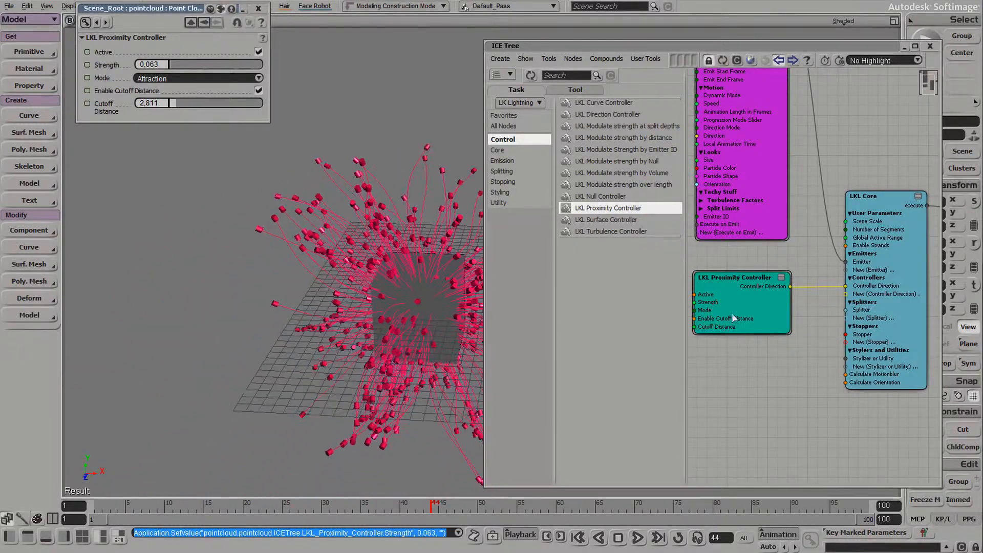
Move the LKL Proximity Controller closer beneath the emitter node and widen the ICE Tree window slightly.
{"action": "left_click_drag", "start_coordinate": [769, 320], "coordinate": [767, 299]}
{"action": "left_click", "coordinate": [795, 374]}
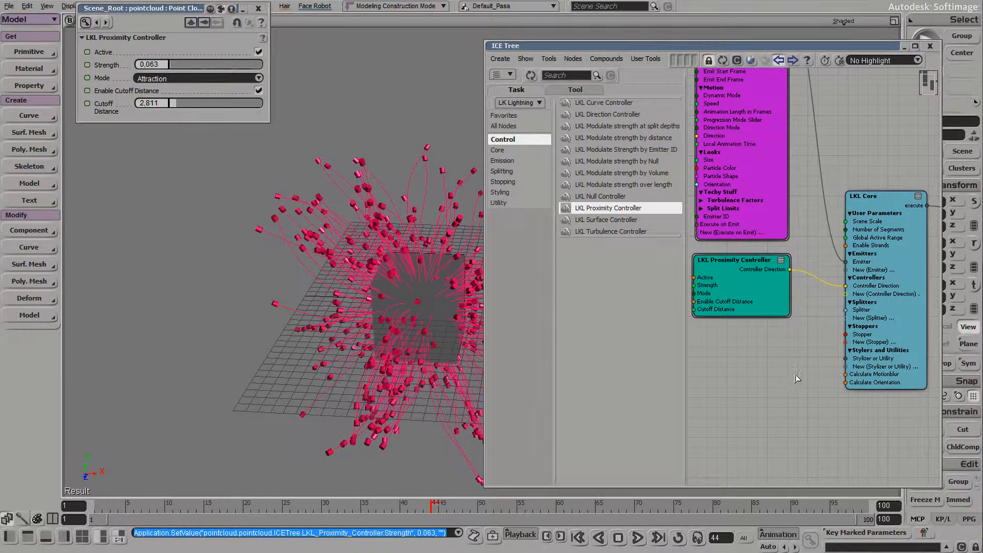
{"action": "left_click_drag", "start_coordinate": [836, 326], "coordinate": [772, 327]}
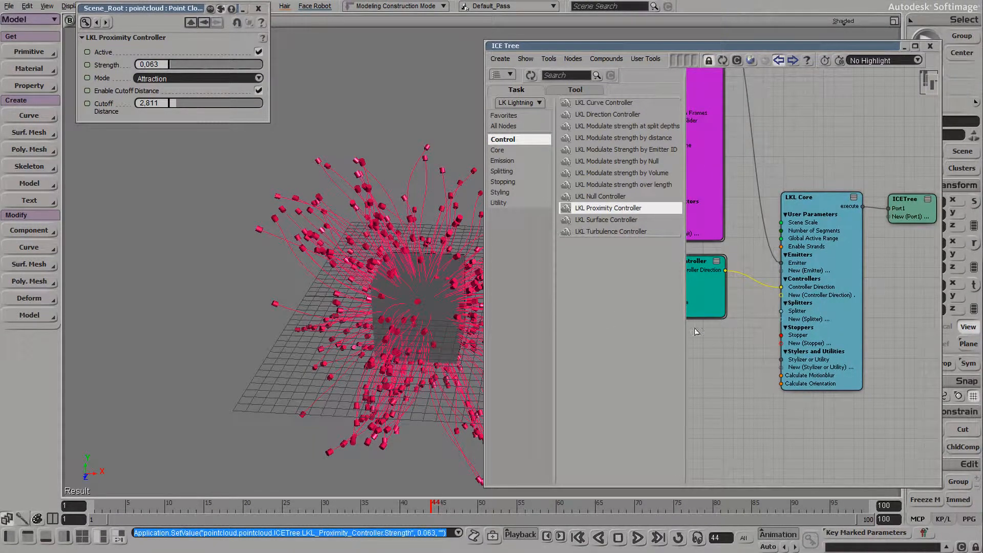
{"action": "left_click_drag", "start_coordinate": [485, 303], "coordinate": [466, 303]}
{"action": "left_click_drag", "start_coordinate": [708, 398], "coordinate": [784, 412]}
{"action": "left_click_drag", "start_coordinate": [360, 229], "coordinate": [334, 317]}
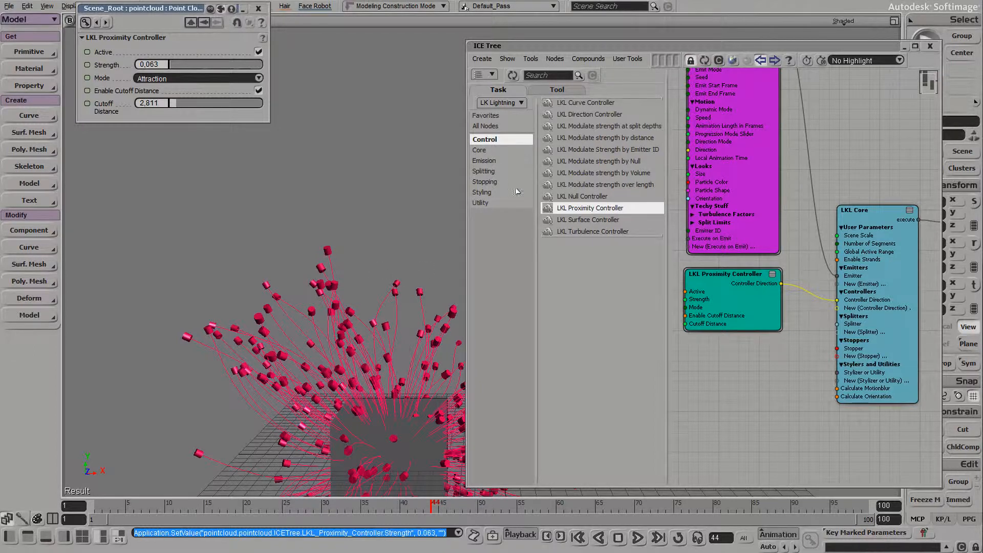
Add an LKL Split by Null compound to the tree below the LKL Proximity Controller.
{"action": "left_click", "coordinate": [492, 171]}
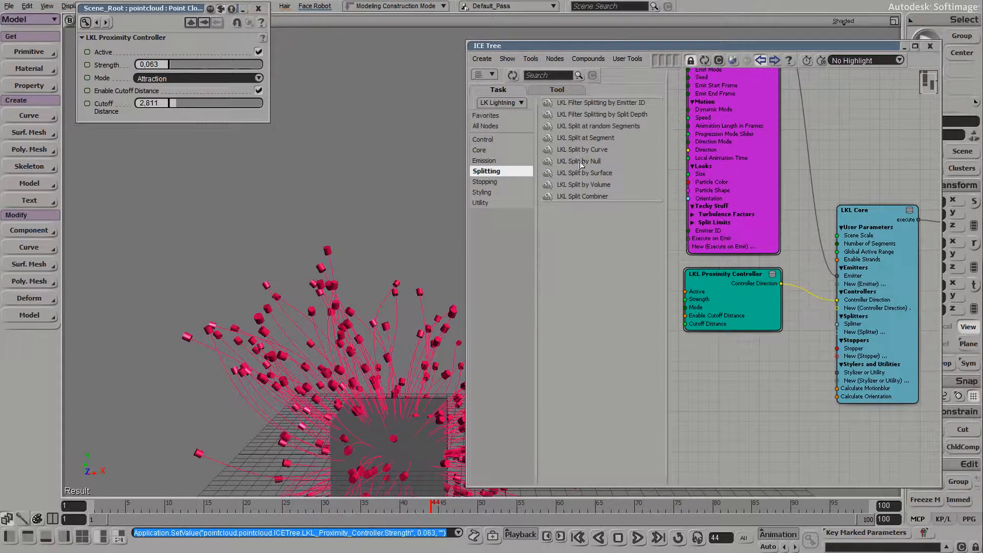
{"action": "left_click_drag", "start_coordinate": [582, 163], "coordinate": [677, 382]}
{"action": "left_click_drag", "start_coordinate": [694, 356], "coordinate": [695, 357]}
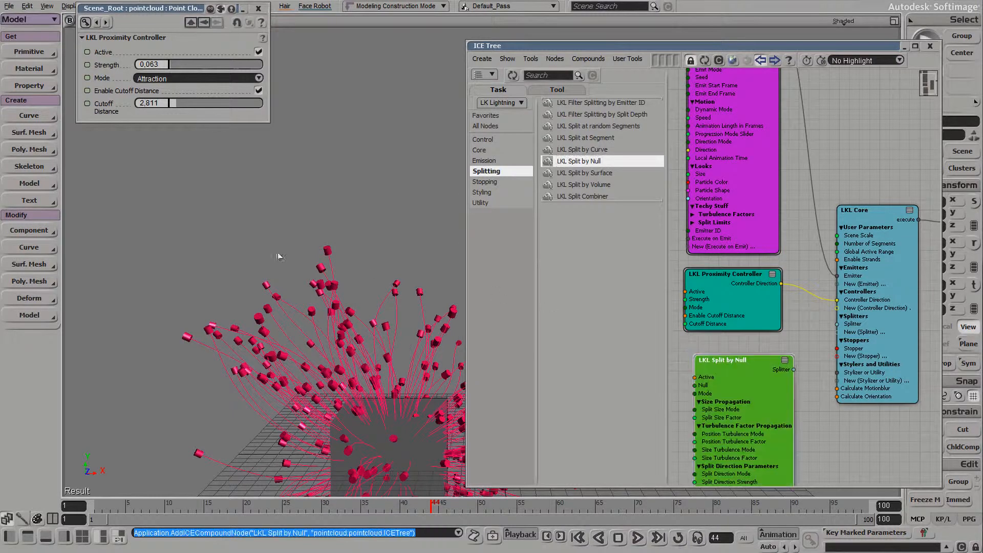
Create a null and move it out of the cube to sit among the strands beside it.
{"action": "left_click", "coordinate": [29, 52]}
{"action": "left_click", "coordinate": [107, 54]}
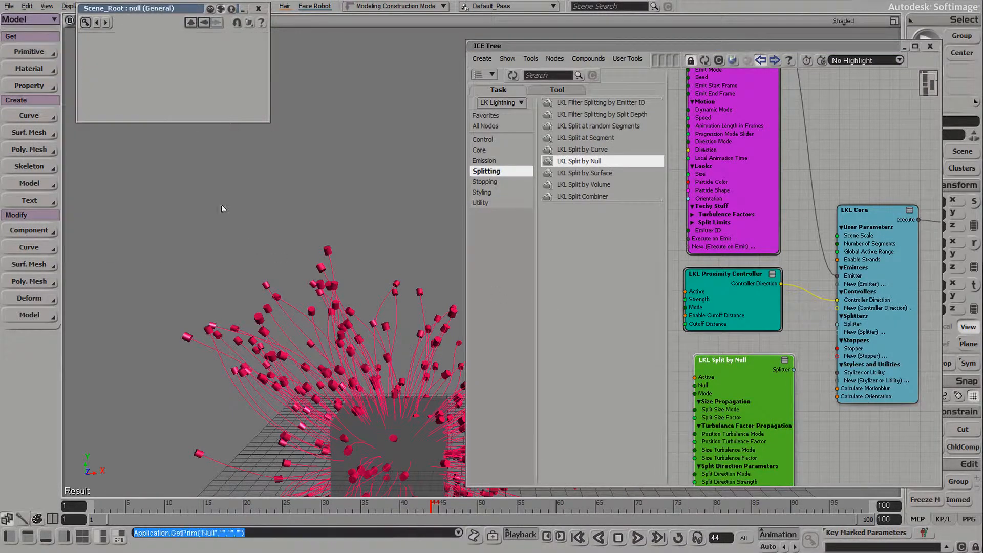
{"action": "key", "text": "s"}
{"action": "right_click_drag", "start_coordinate": [291, 296], "coordinate": [338, 302]}
{"action": "key", "text": "v"}
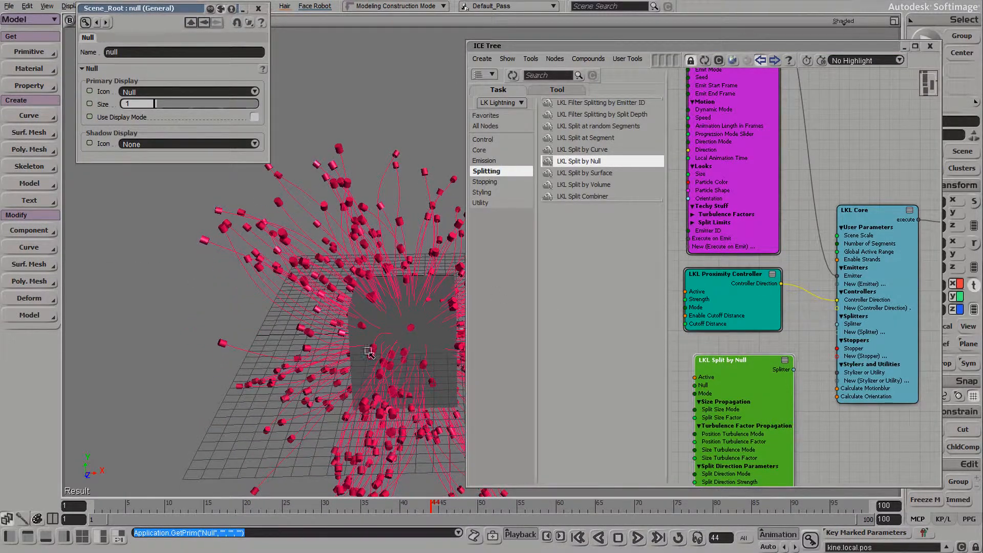
{"action": "left_click_drag", "start_coordinate": [365, 347], "coordinate": [206, 286]}
{"action": "key", "text": "s"}
{"action": "right_click_drag", "start_coordinate": [206, 287], "coordinate": [266, 329]}
{"action": "key", "text": "v"}
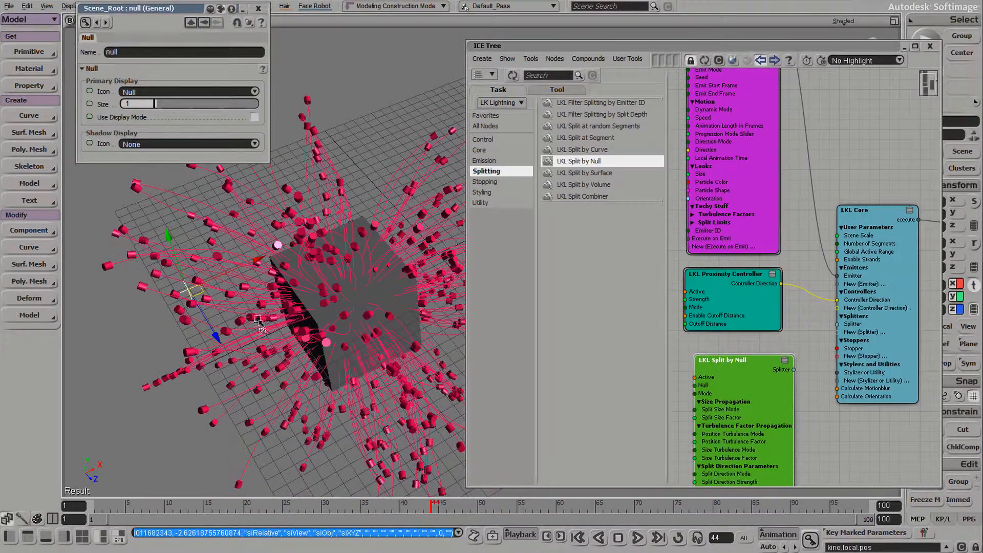
{"action": "left_click_drag", "start_coordinate": [250, 301], "coordinate": [271, 357]}
Connect the Splitter output of LKL Split by Null to LKL Core's Splitter input.
{"action": "key", "text": "s"}
{"action": "left_click_drag", "start_coordinate": [709, 384], "coordinate": [823, 288]}
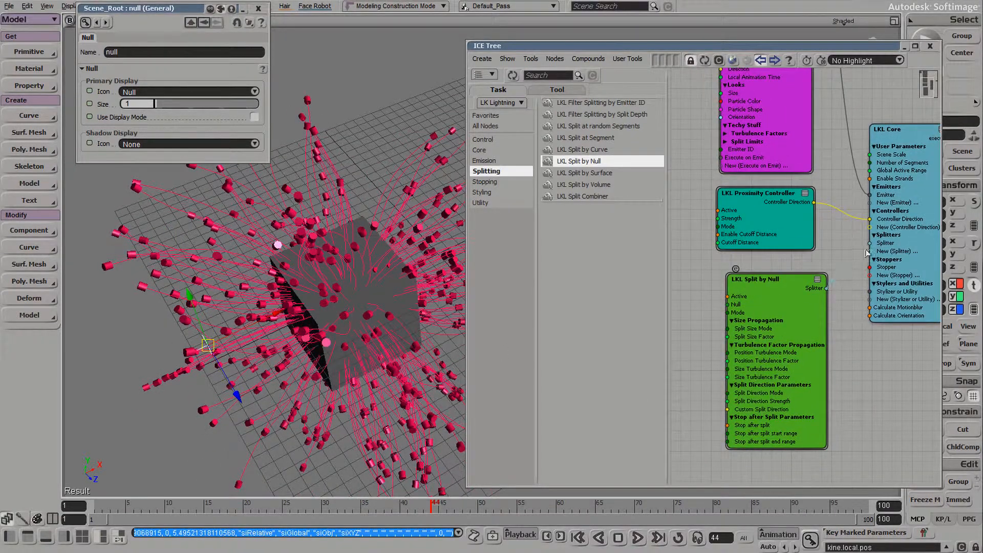
{"action": "left_click_drag", "start_coordinate": [879, 246], "coordinate": [878, 247]}
Bring the null into the ICE tree as a Get null node and connect its Out Name to LKL Split by Null's Null input.
{"action": "key", "text": "s"}
{"action": "right_click_drag", "start_coordinate": [295, 383], "coordinate": [260, 293]}
{"action": "key", "text": "F3"}
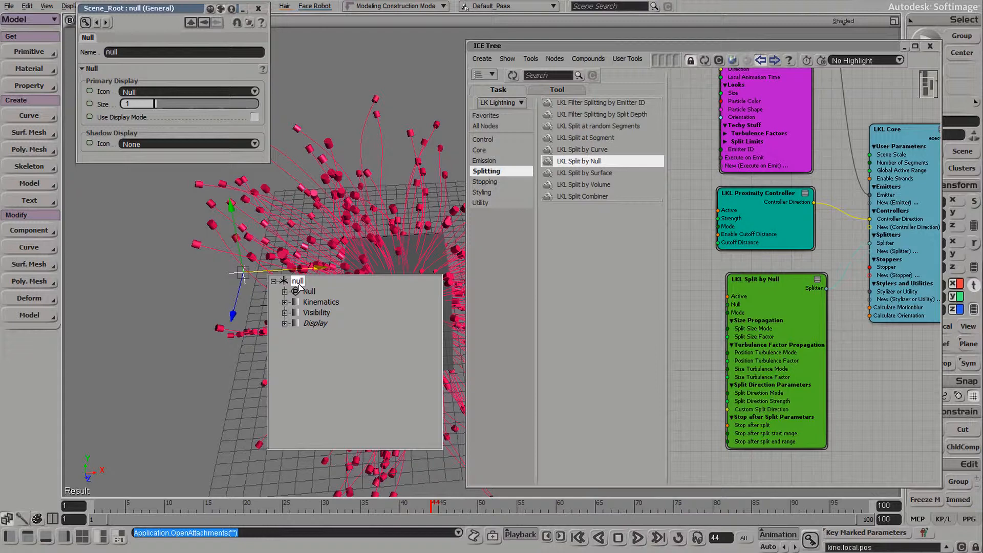
{"action": "left_click_drag", "start_coordinate": [626, 303], "coordinate": [690, 288]}
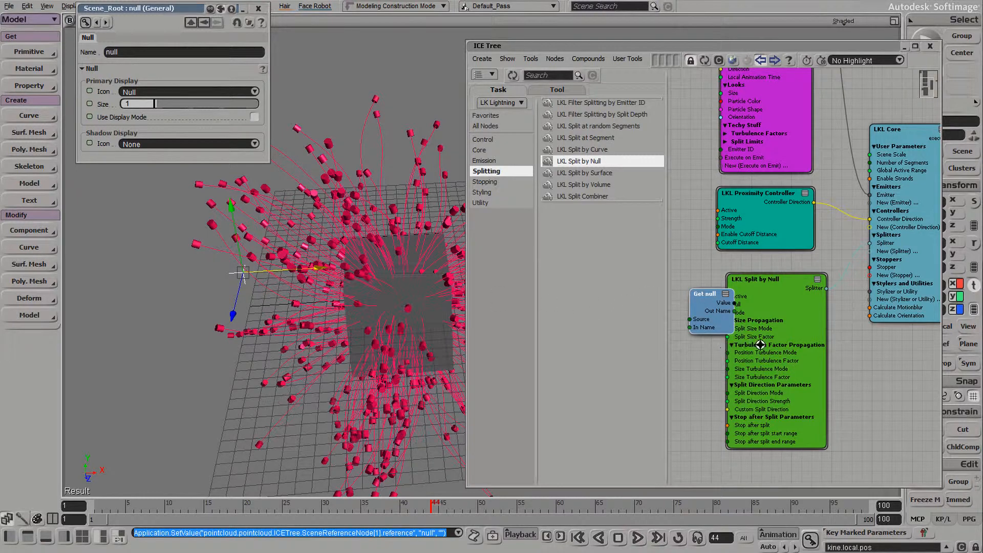
{"action": "middle_click_drag", "start_coordinate": [710, 358], "coordinate": [751, 346]}
{"action": "mouse_move", "coordinate": [766, 303]}
{"action": "left_mouse_down"}
{"action": "mouse_move", "coordinate": [734, 305]}
{"action": "mouse_move", "coordinate": [769, 293]}
{"action": "left_mouse_up"}
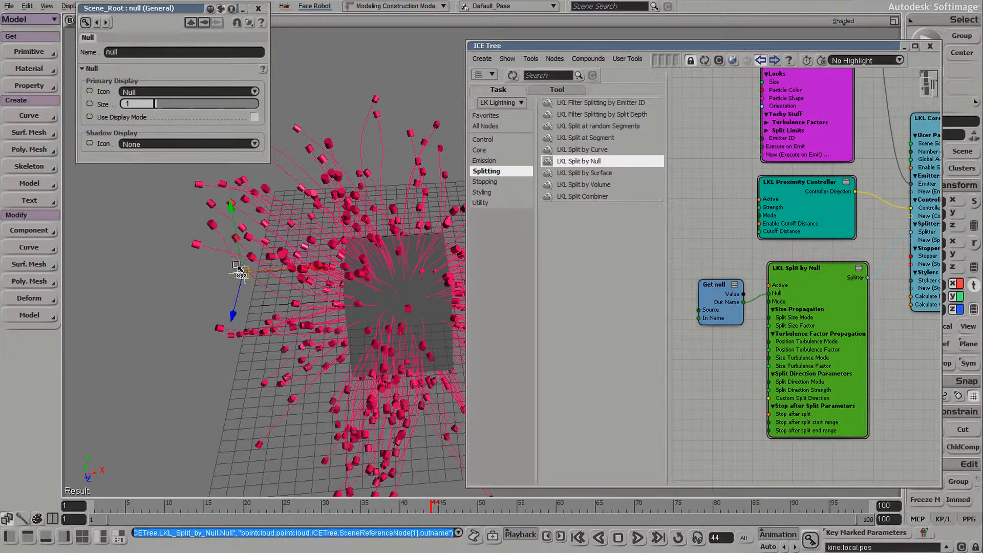
Move the null closer to the cube, in among the strands.
{"action": "left_click_drag", "start_coordinate": [243, 277], "coordinate": [287, 262]}
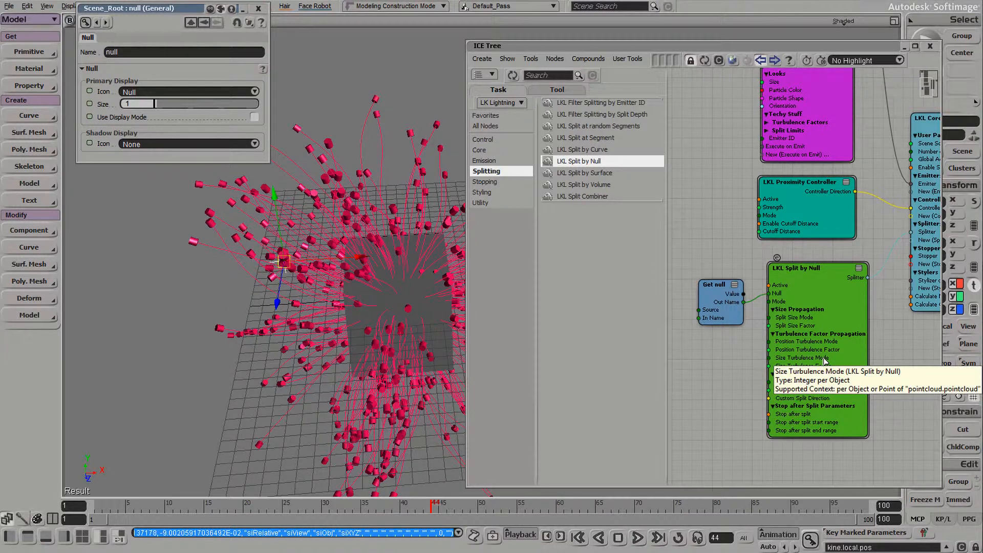
{"action": "key", "text": "space"}
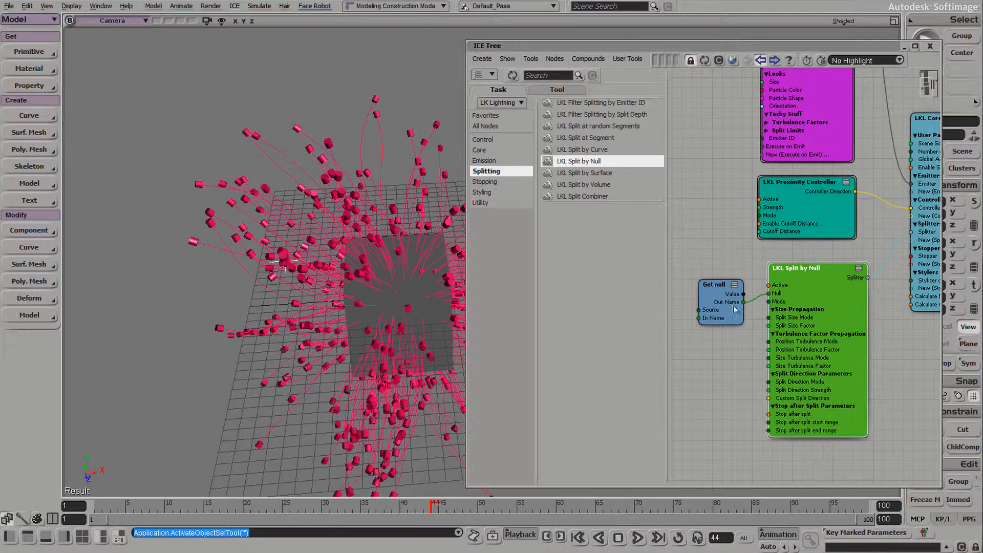
{"action": "left_click_drag", "start_coordinate": [733, 306], "coordinate": [732, 306]}
{"action": "left_click_drag", "start_coordinate": [813, 298], "coordinate": [816, 300]}
{"action": "key", "text": "s"}
{"action": "right_click_drag", "start_coordinate": [295, 301], "coordinate": [287, 329]}
Examine LKL Split by Null's parameters for mode, size and turbulence propagation, split direction and stop after split.
{"action": "double_click", "coordinate": [839, 307]}
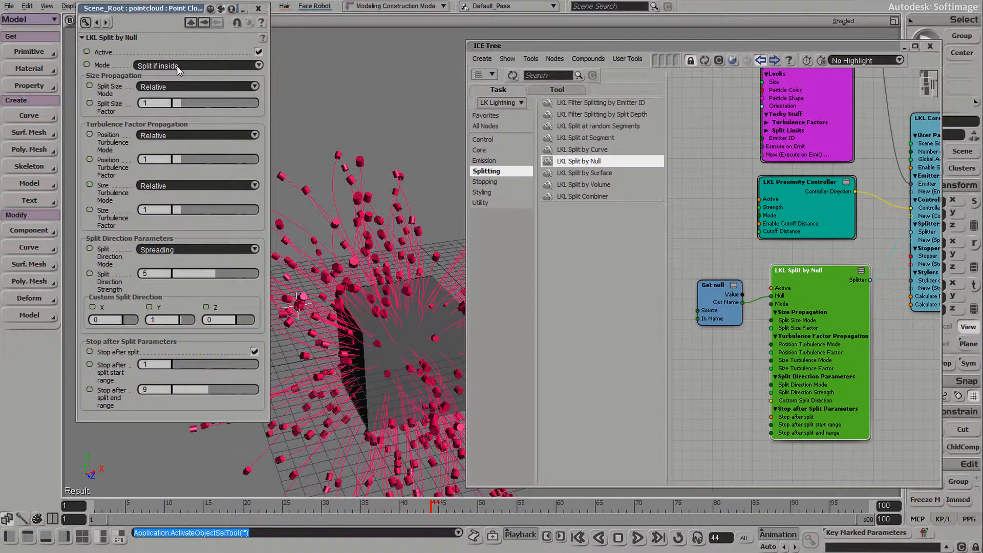
{"action": "left_click", "coordinate": [258, 8]}
{"action": "right_click_drag", "start_coordinate": [326, 271], "coordinate": [332, 292]}
{"action": "double_click", "coordinate": [845, 343]}
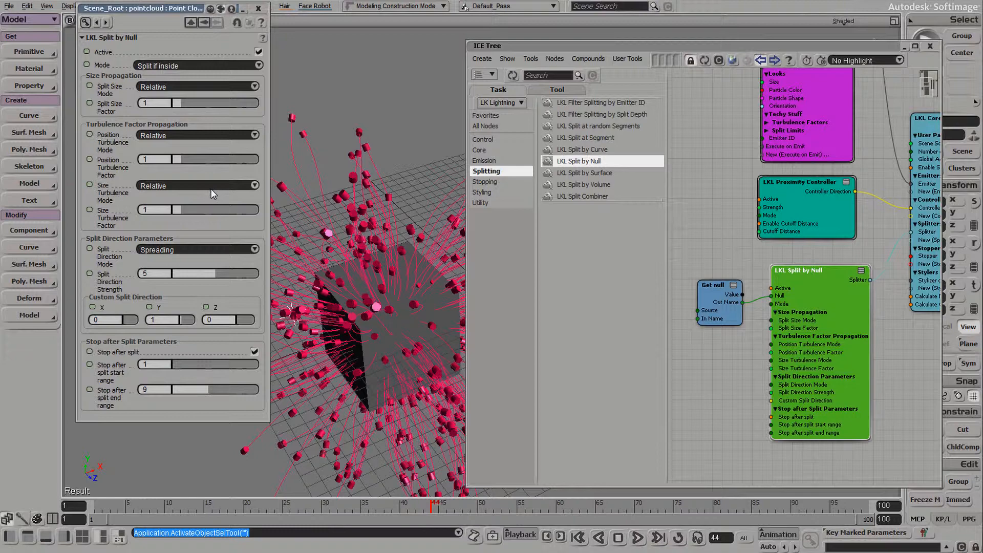
{"action": "left_click", "coordinate": [258, 8]}
{"action": "right_click_drag", "start_coordinate": [339, 324], "coordinate": [321, 285]}
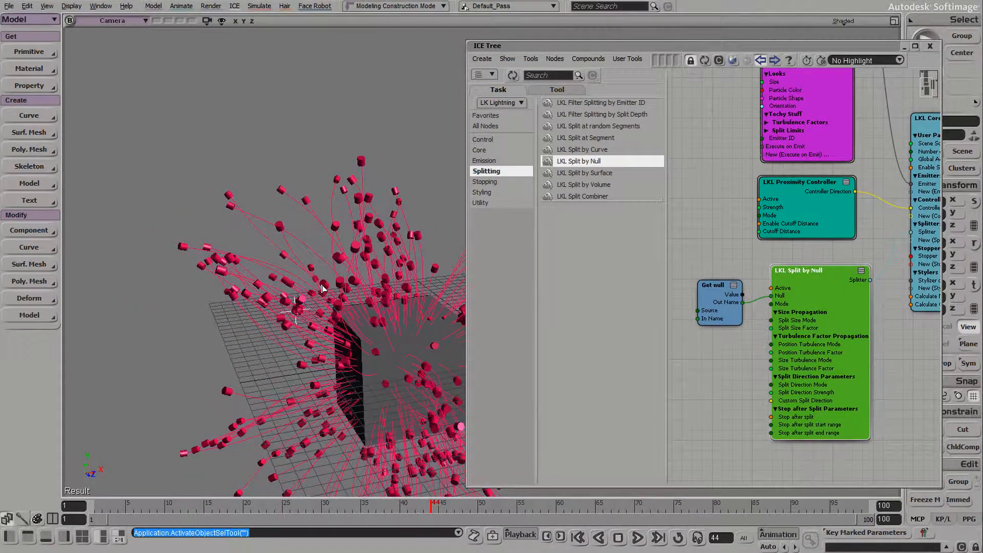
Set the null's primary display icon to Rings.
{"action": "key", "text": "Return"}
{"action": "left_click", "coordinate": [148, 160]}
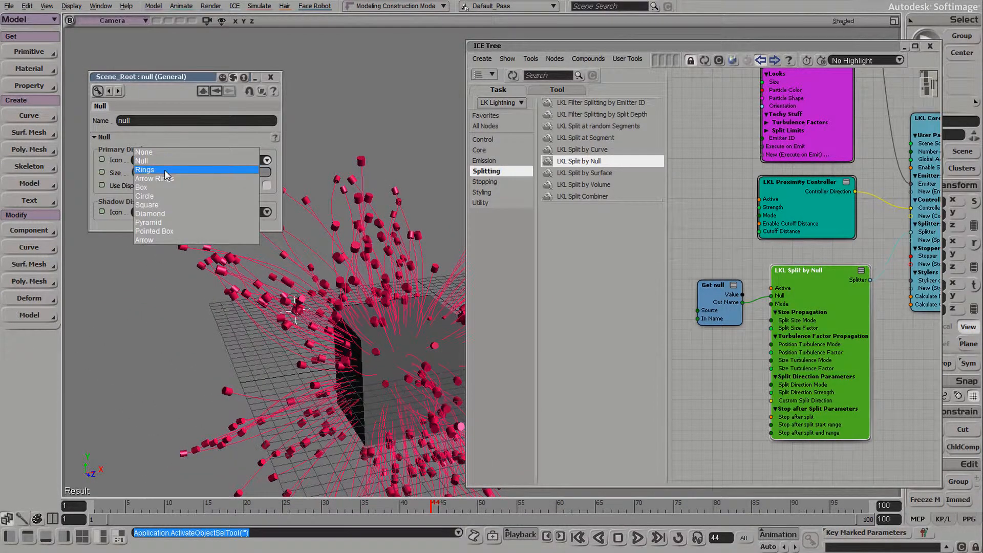
{"action": "left_click", "coordinate": [164, 170]}
{"action": "left_click", "coordinate": [271, 77]}
Scale the null up uniformly by a factor of about 2.72 so its rings enclose more strands.
{"action": "key", "text": "v"}
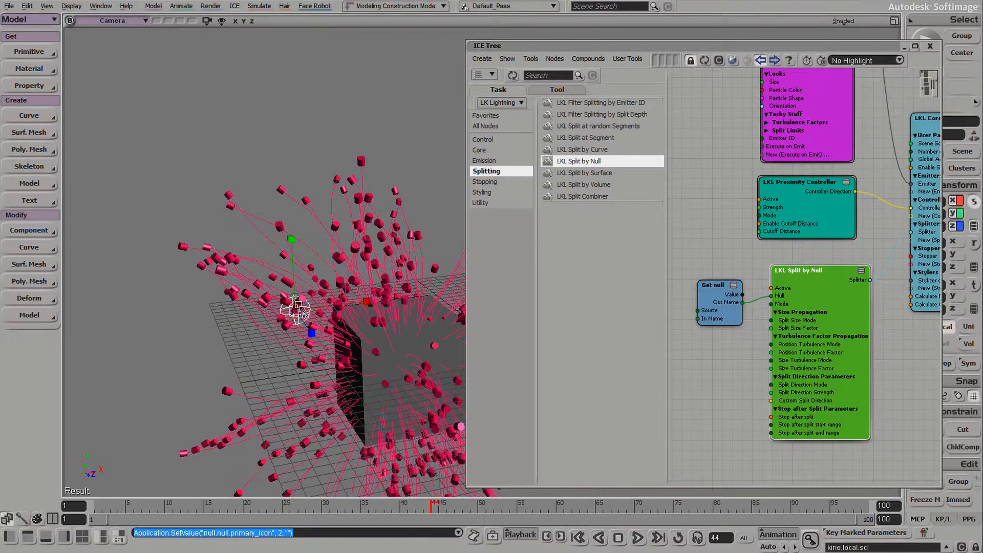
{"action": "left_click_drag", "start_coordinate": [392, 312], "coordinate": [539, 320]}
{"action": "key", "text": "s"}
{"action": "mouse_move", "coordinate": [288, 328]}
{"action": "right_mouse_down"}
{"action": "mouse_move", "coordinate": [340, 325]}
{"action": "mouse_move", "coordinate": [308, 299]}
{"action": "mouse_move", "coordinate": [277, 328]}
{"action": "right_mouse_up"}
{"action": "left_click_drag", "start_coordinate": [277, 327], "coordinate": [343, 334]}
{"action": "right_click_drag", "start_coordinate": [342, 334], "coordinate": [351, 305]}
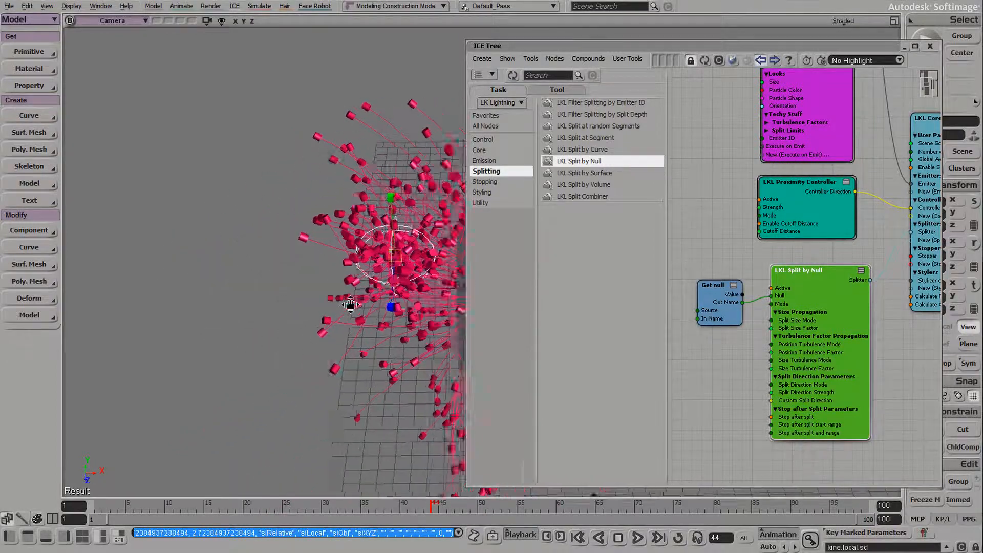
{"action": "left_click_drag", "start_coordinate": [352, 305], "coordinate": [331, 310]}
{"action": "mouse_move", "coordinate": [331, 309]}
{"action": "right_mouse_down"}
{"action": "mouse_move", "coordinate": [288, 303]}
{"action": "mouse_move", "coordinate": [314, 310]}
{"action": "right_mouse_up"}
{"action": "left_click_drag", "start_coordinate": [314, 309], "coordinate": [334, 321]}
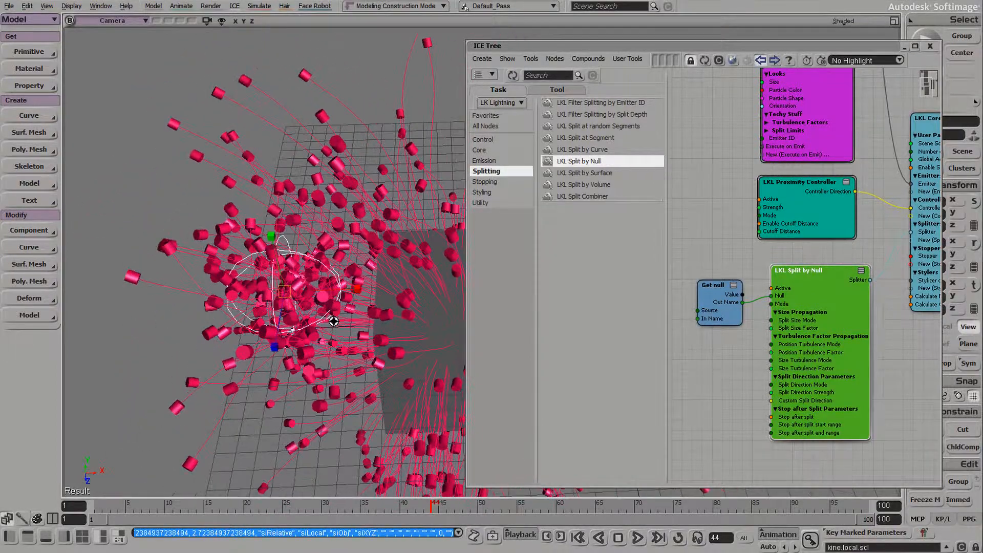
{"action": "key", "text": "x"}
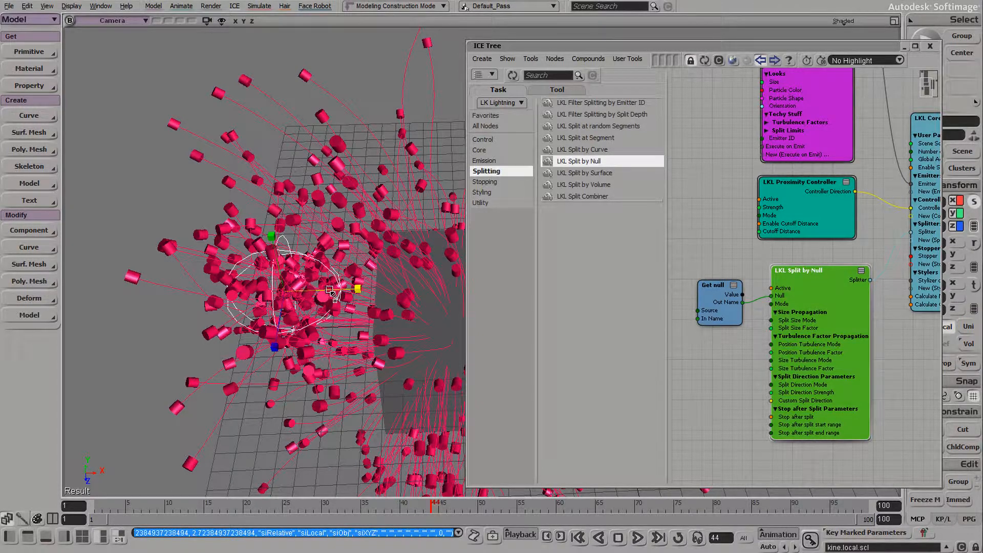
{"action": "key", "text": "space"}
Rearrange the tree so LKL Core sits lower, level with LKL Split by Null, and the splitter sits close beneath the proximity controller.
{"action": "middle_click_drag", "start_coordinate": [830, 353], "coordinate": [814, 314]}
{"action": "left_click_drag", "start_coordinate": [897, 349], "coordinate": [733, 350]}
{"action": "left_click_drag", "start_coordinate": [818, 288], "coordinate": [816, 318]}
{"action": "left_click_drag", "start_coordinate": [783, 366], "coordinate": [857, 294]}
{"action": "left_click_drag", "start_coordinate": [862, 195], "coordinate": [874, 318]}
Add an LKL Stop by Volume compound to the tree below LKL Split by Null.
{"action": "left_click_drag", "start_coordinate": [768, 426], "coordinate": [815, 336]}
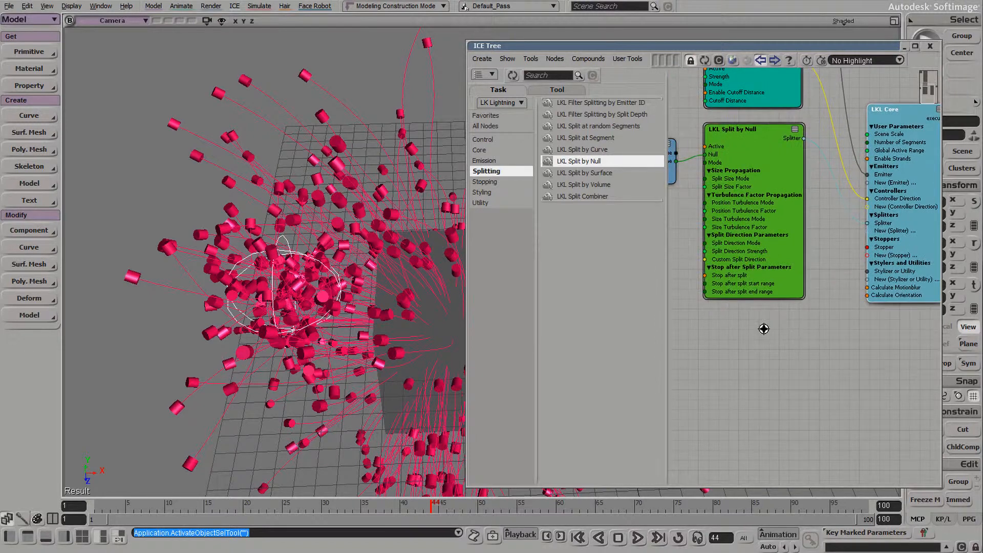
{"action": "left_click_drag", "start_coordinate": [756, 292], "coordinate": [760, 317]}
{"action": "left_click", "coordinate": [499, 183]}
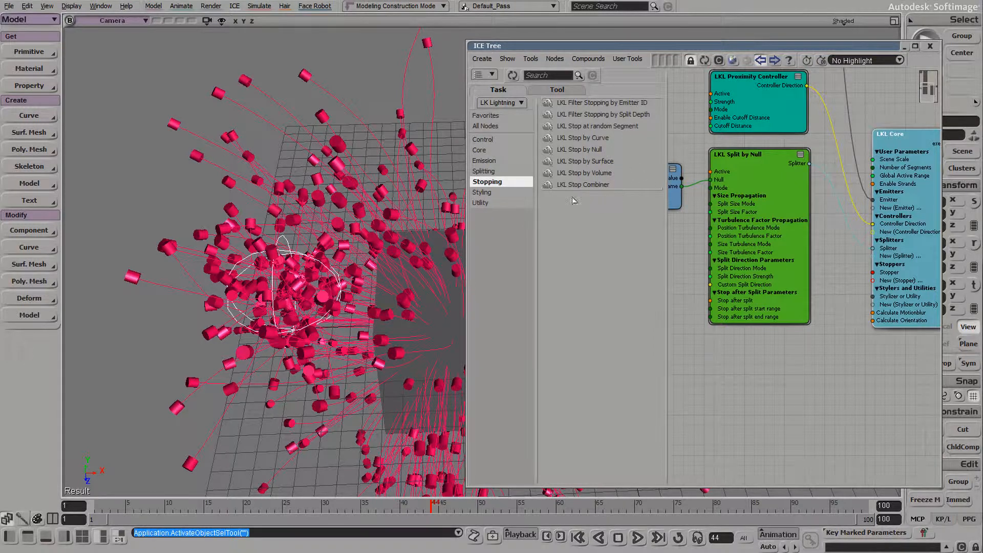
{"action": "left_click_drag", "start_coordinate": [570, 176], "coordinate": [713, 364]}
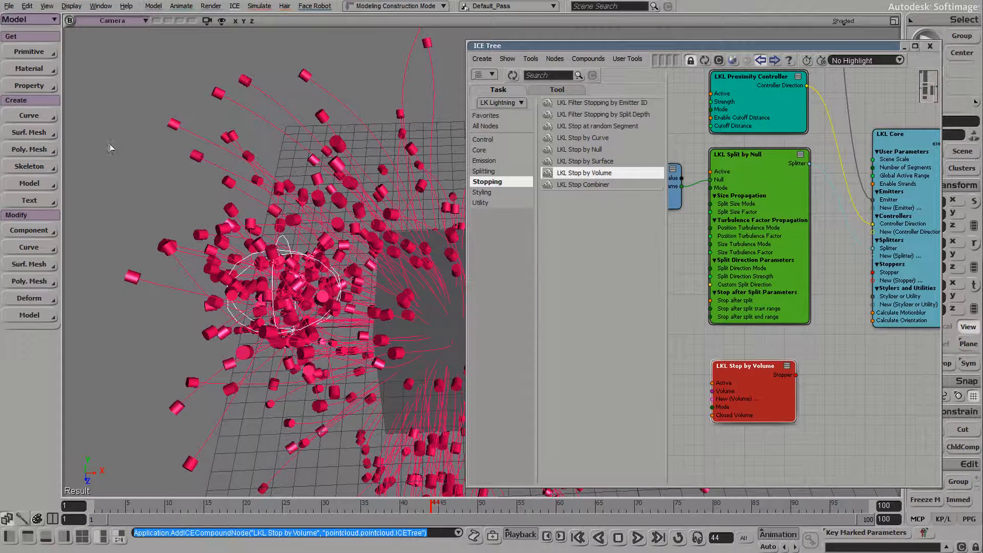
Create a polygon mesh sphere and move it out of the cube to the outer side of the strands around the null.
{"action": "left_click", "coordinate": [20, 56]}
{"action": "mouse_move", "coordinate": [110, 72]}
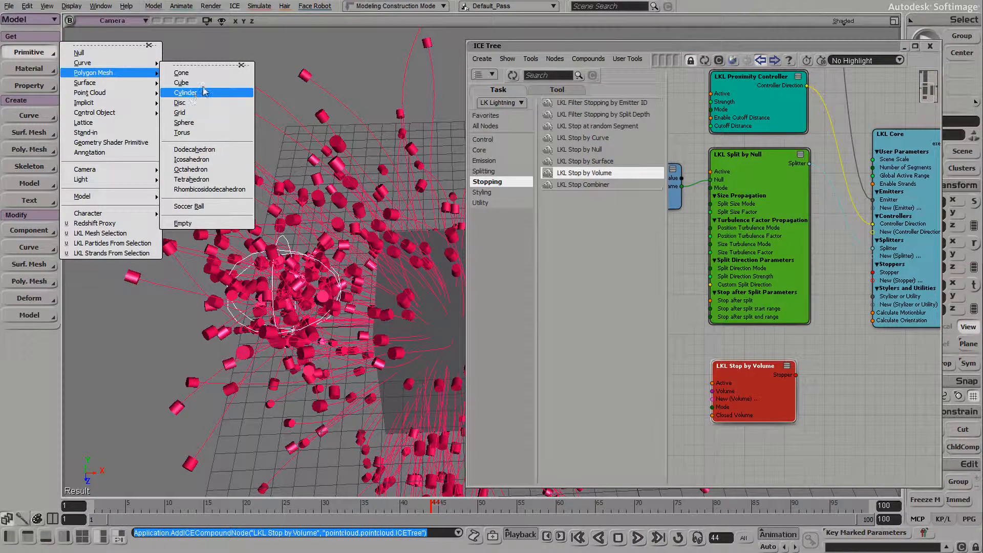
{"action": "left_click", "coordinate": [205, 123]}
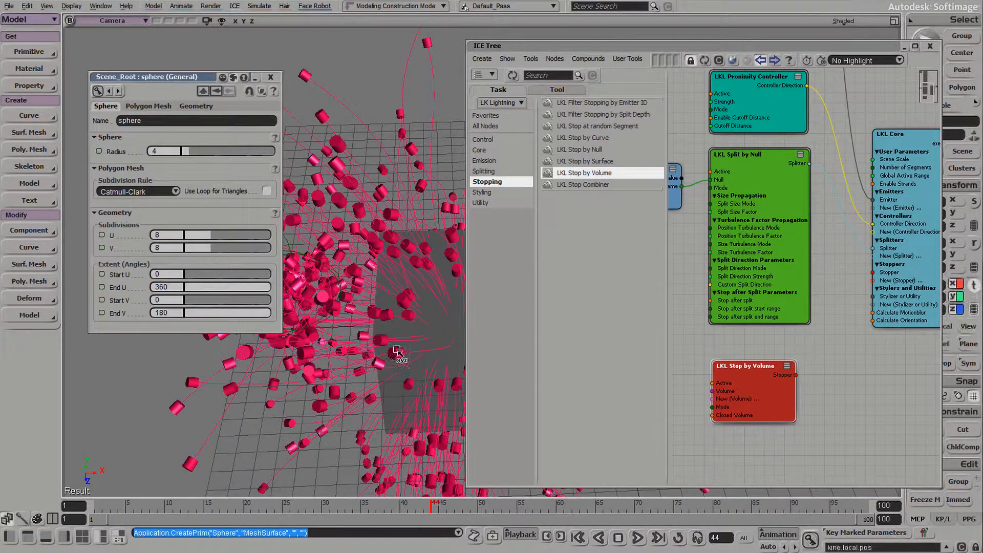
{"action": "middle_click_drag", "start_coordinate": [296, 258], "coordinate": [161, 189]}
{"action": "key", "text": "s"}
{"action": "right_click_drag", "start_coordinate": [307, 225], "coordinate": [385, 287]}
{"action": "key", "text": "v"}
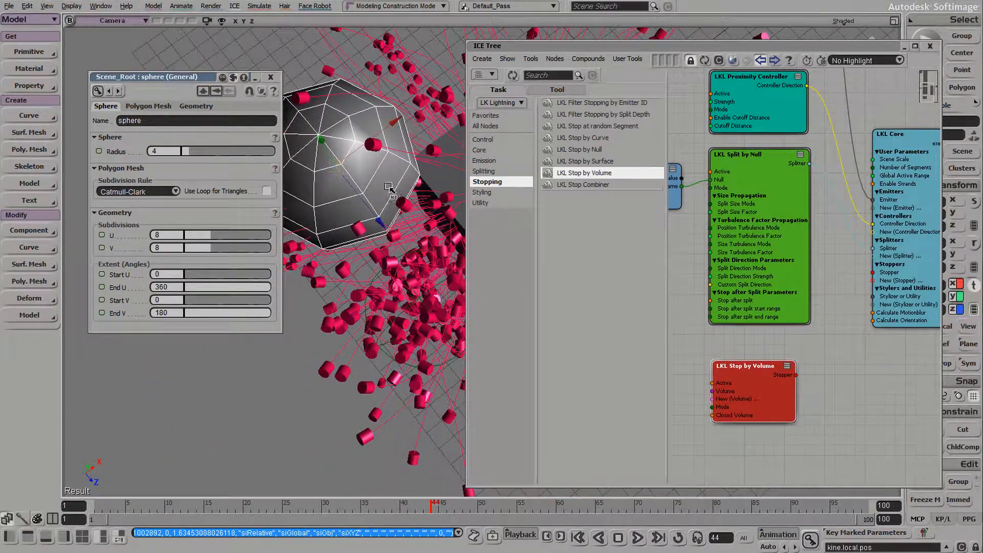
{"action": "left_click_drag", "start_coordinate": [393, 188], "coordinate": [391, 342]}
{"action": "key", "text": "s"}
{"action": "right_click_drag", "start_coordinate": [390, 342], "coordinate": [363, 138]}
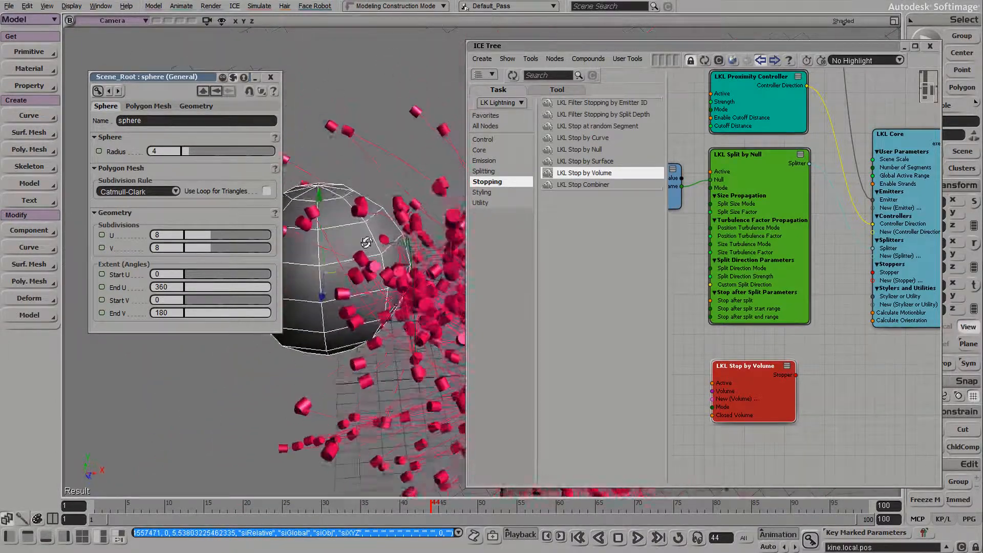
{"action": "left_click_drag", "start_coordinate": [362, 139], "coordinate": [382, 229]}
Set the sphere's U and V subdivisions to 24.
{"action": "key", "text": "v"}
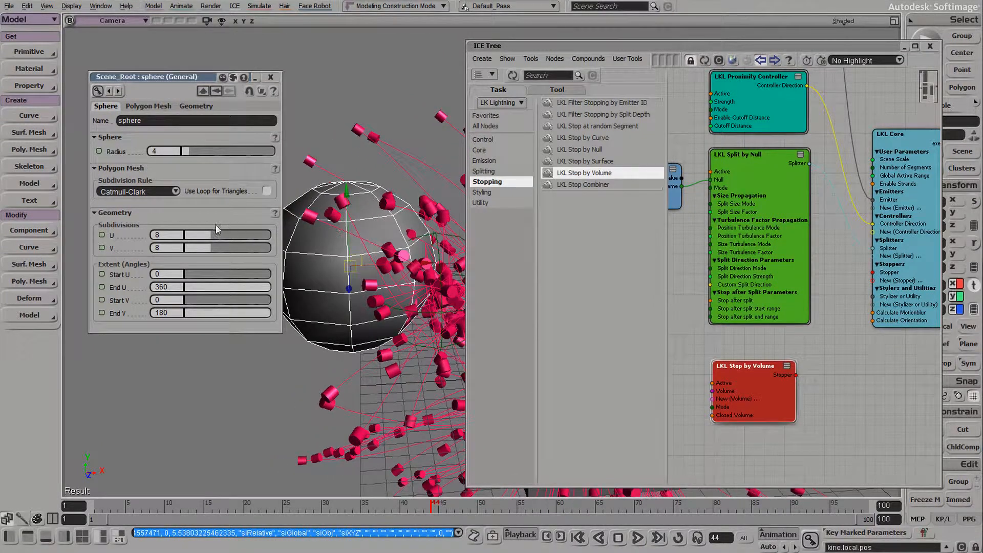
{"action": "left_click_drag", "start_coordinate": [228, 238], "coordinate": [274, 244]}
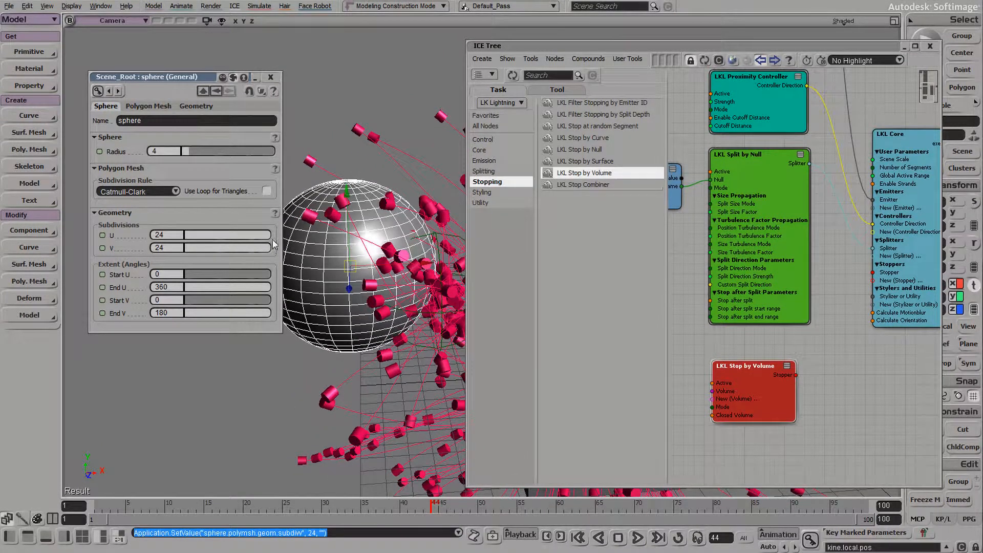
{"action": "left_click", "coordinate": [270, 76]}
Bring the sphere into the ICE tree and connect its Value to LKL Stop by Volume's Volume input.
{"action": "key", "text": "F3"}
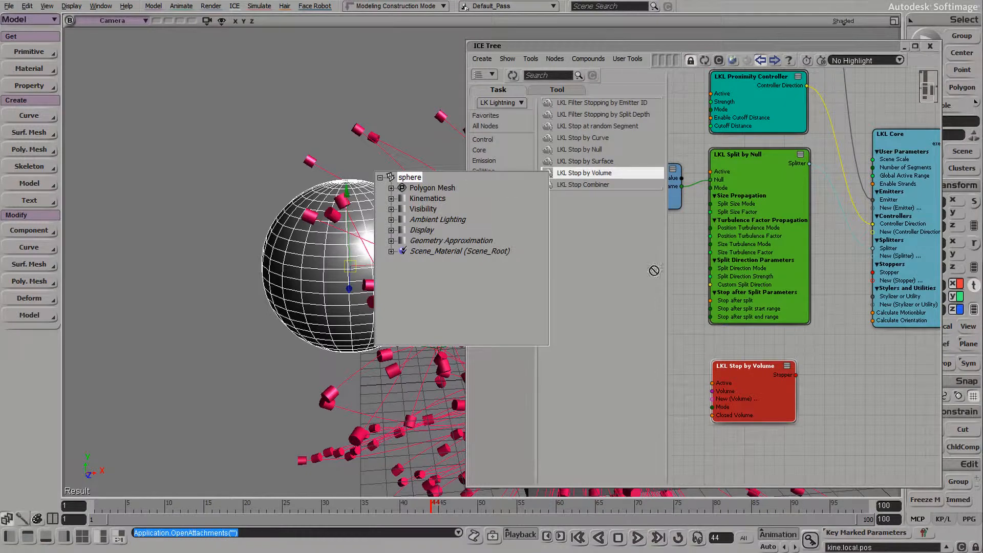
{"action": "left_click_drag", "start_coordinate": [655, 270], "coordinate": [768, 352]}
{"action": "middle_click_drag", "start_coordinate": [822, 296], "coordinate": [753, 320]}
{"action": "middle_click_drag", "start_coordinate": [407, 272], "coordinate": [384, 285]}
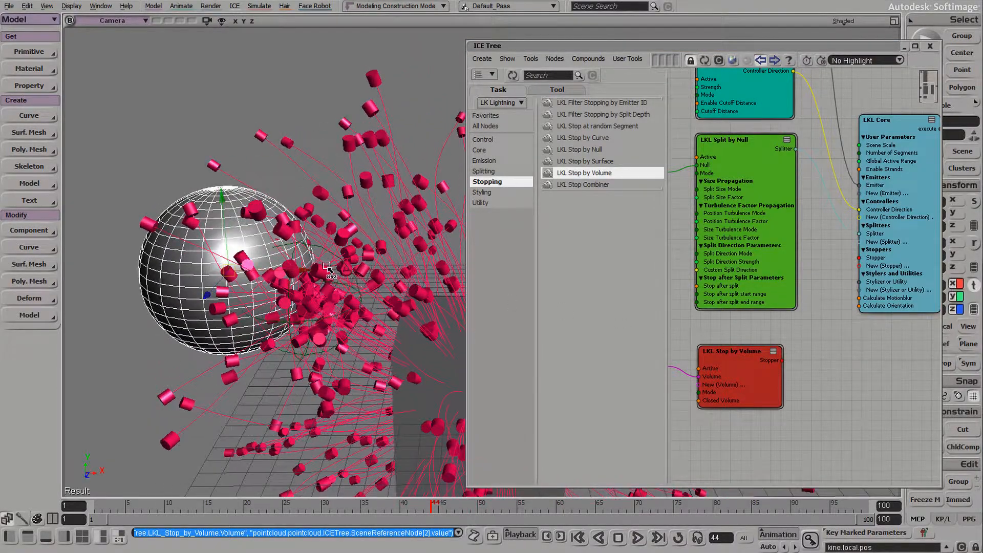
Hide the sphere and connect LKL Stop by Volume's Stopper output to LKL Core's Stopper input.
{"action": "key", "text": "h"}
{"action": "middle_click_drag", "start_coordinate": [284, 253], "coordinate": [251, 274]}
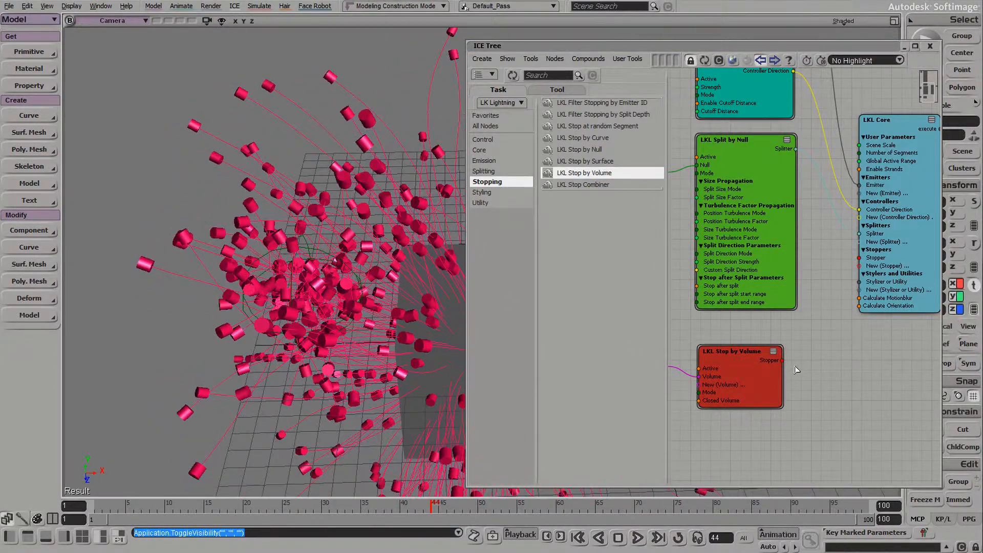
{"action": "left_click_drag", "start_coordinate": [781, 361], "coordinate": [859, 258]}
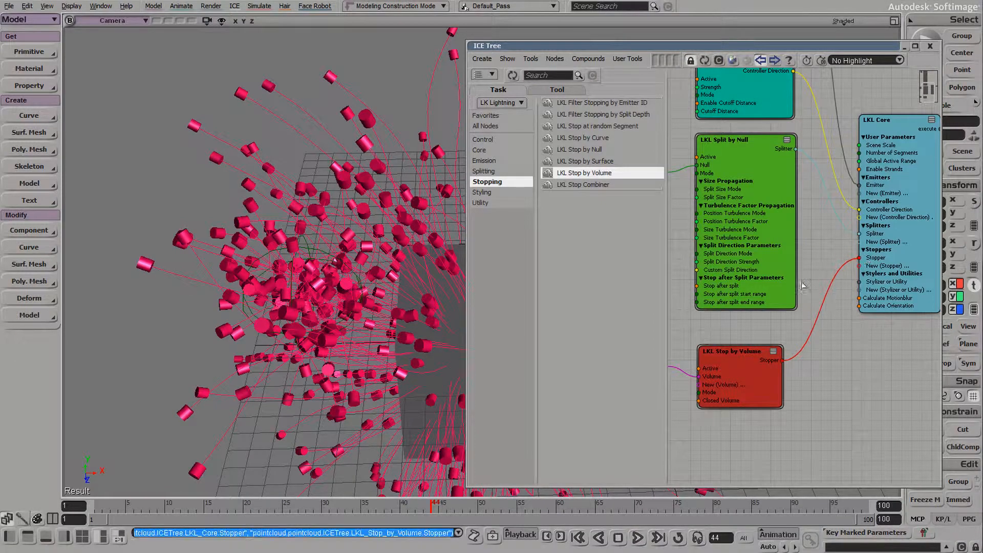
Toggle the sphere's visibility to inspect the strands at its surface, leaving it shown.
{"action": "middle_click_drag", "start_coordinate": [220, 289], "coordinate": [327, 276]}
{"action": "key", "text": "h"}
{"action": "key", "text": "h"}
{"action": "key", "text": "h"}
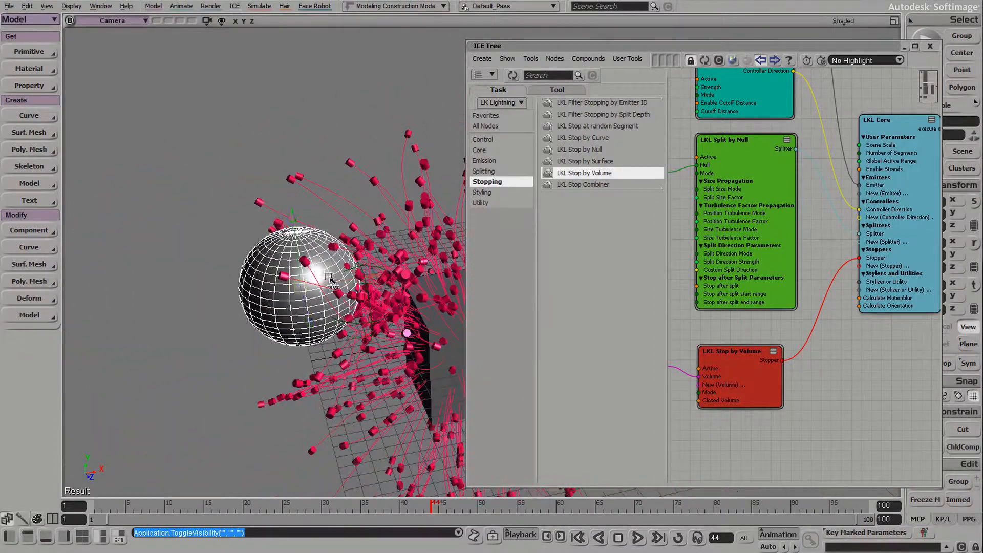
Move the sphere closer to the cube so it overlaps the null, and toggle its visibility to inspect the stopped strands.
{"action": "key", "text": "space"}
{"action": "key", "text": "v"}
{"action": "left_click_drag", "start_coordinate": [337, 297], "coordinate": [397, 357]}
{"action": "key", "text": "h"}
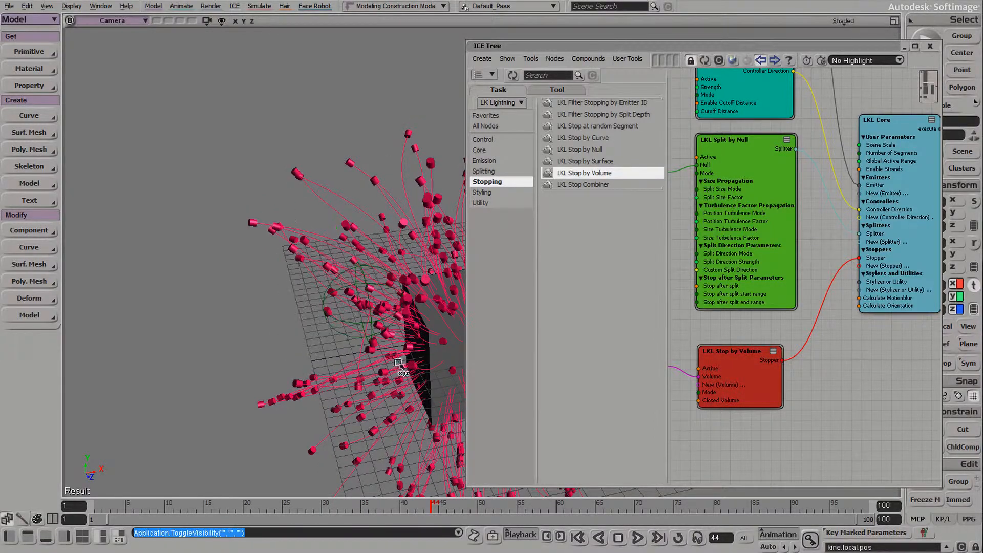
{"action": "middle_click_drag", "start_coordinate": [399, 363], "coordinate": [374, 333]}
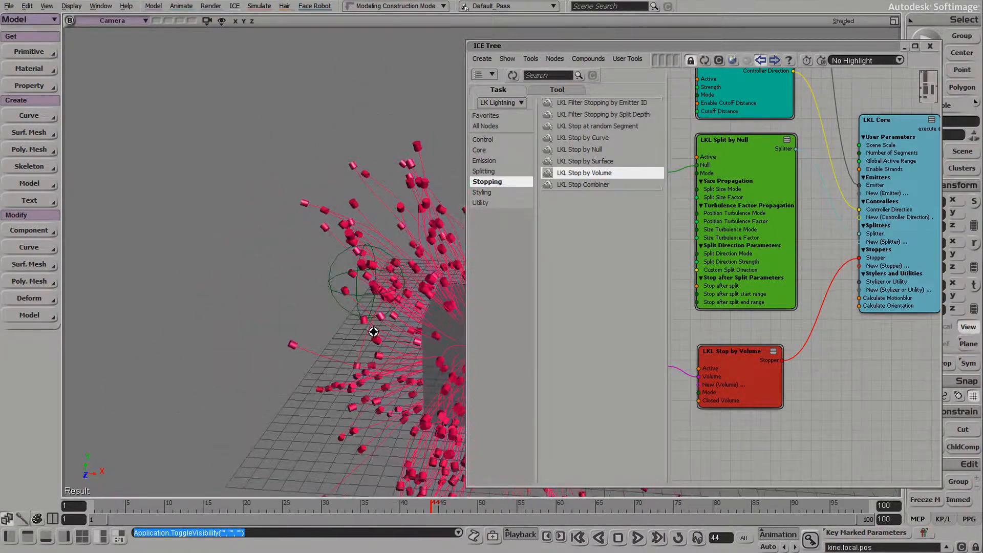
{"action": "key", "text": "h"}
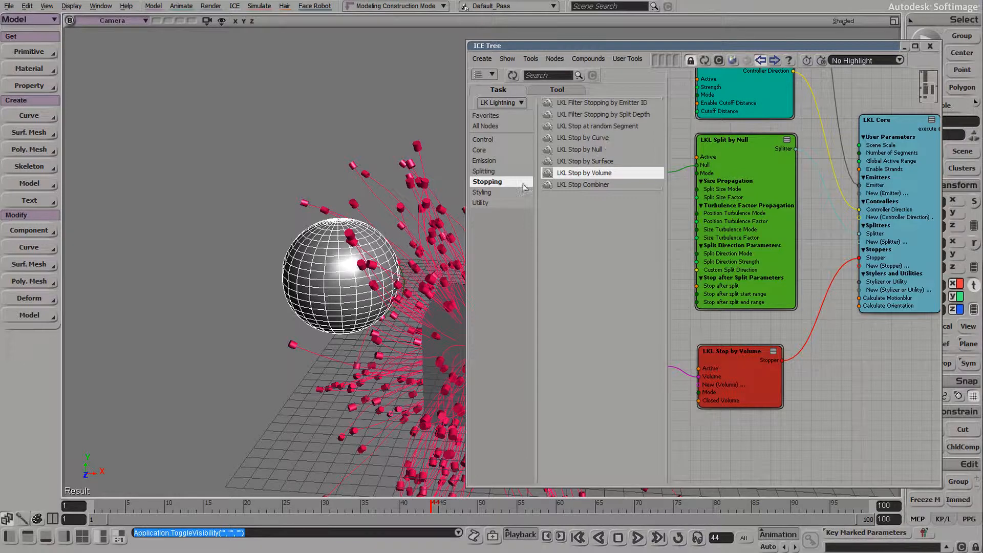
{"action": "left_click", "coordinate": [498, 173]}
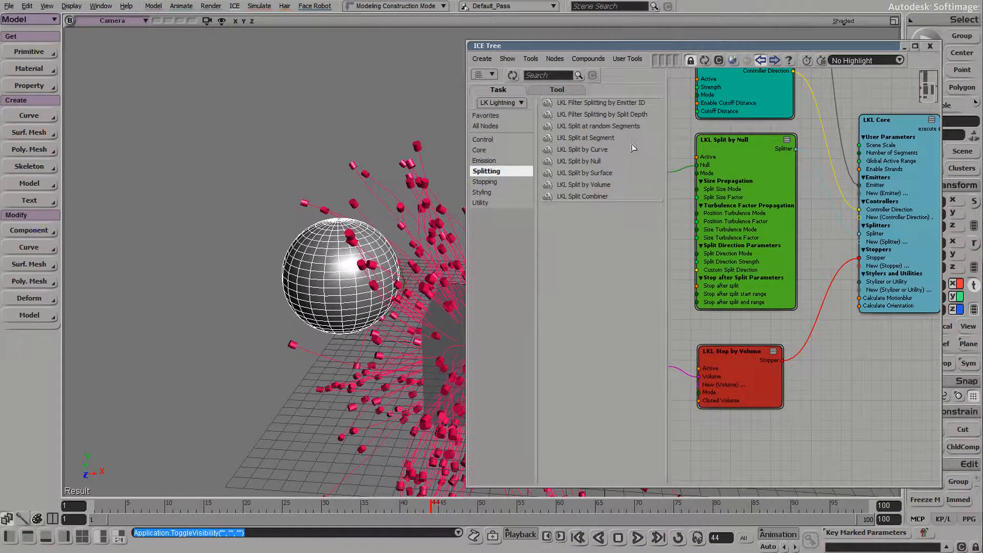
{"action": "left_click", "coordinate": [500, 140]}
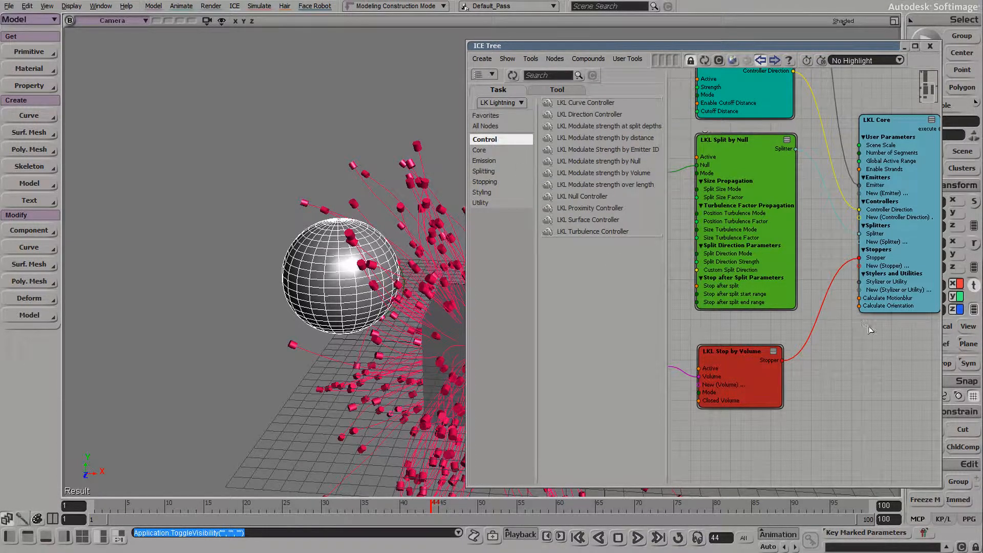
Move the LKL Core and ICETree nodes lower in the tree, so LKL Core sits level with LKL Stop by Volume.
{"action": "left_click_drag", "start_coordinate": [879, 327], "coordinate": [761, 351]}
{"action": "middle_click_drag", "start_coordinate": [762, 351], "coordinate": [821, 294]}
{"action": "left_click_drag", "start_coordinate": [825, 343], "coordinate": [848, 320]}
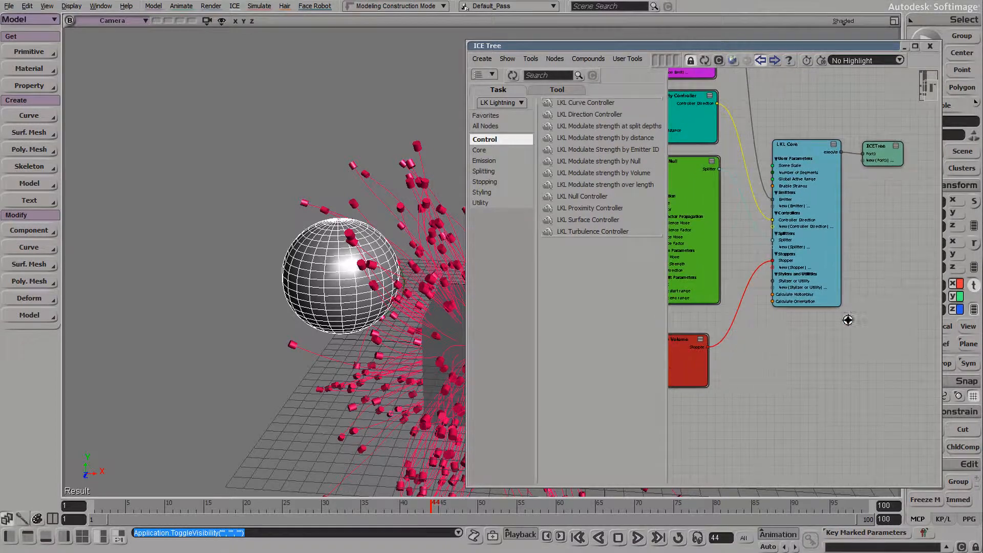
{"action": "left_click_drag", "start_coordinate": [799, 145], "coordinate": [814, 229]}
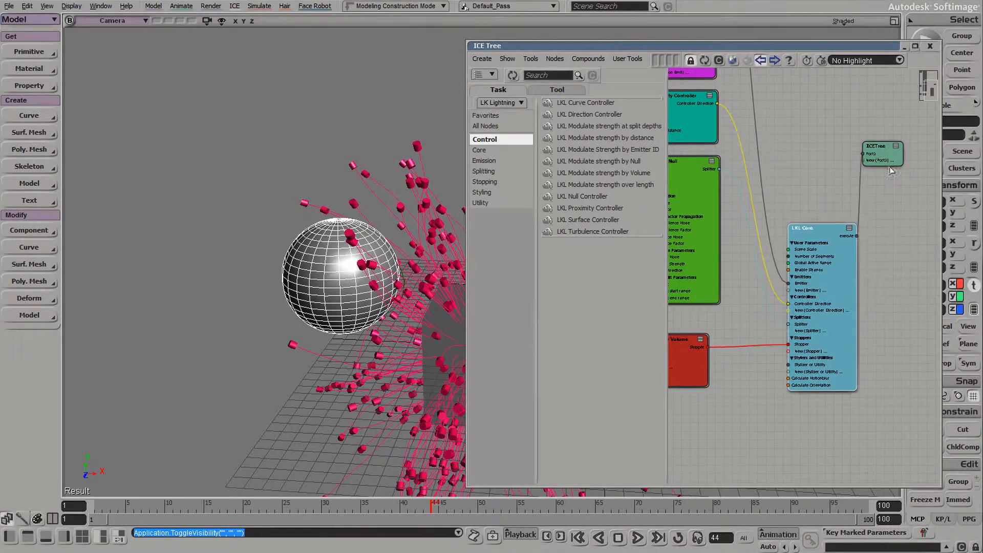
{"action": "left_click_drag", "start_coordinate": [884, 160], "coordinate": [906, 212]}
{"action": "middle_click_drag", "start_coordinate": [840, 337], "coordinate": [869, 325]}
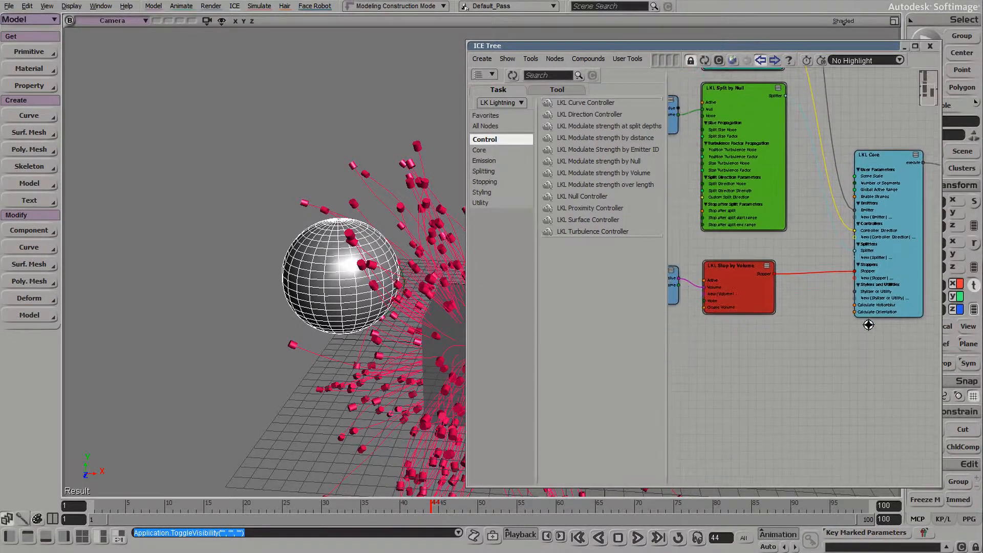
Inspect LKL Core's user parameters and stylizer input, and list the LK Lightning Styling compounds.
{"action": "double_click", "coordinate": [887, 294]}
{"action": "key", "text": "f"}
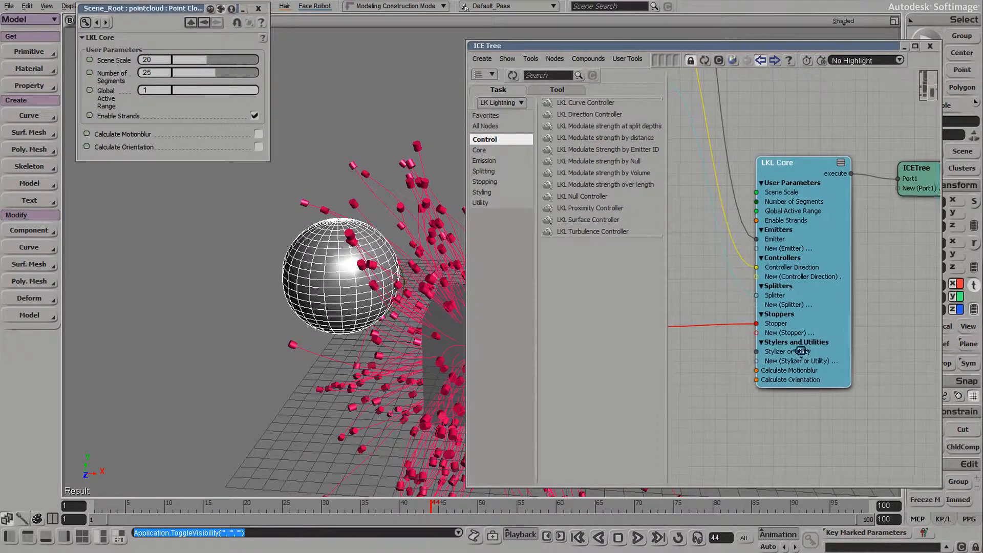
{"action": "middle_click_drag", "start_coordinate": [777, 355], "coordinate": [869, 305]}
{"action": "left_click", "coordinate": [494, 192]}
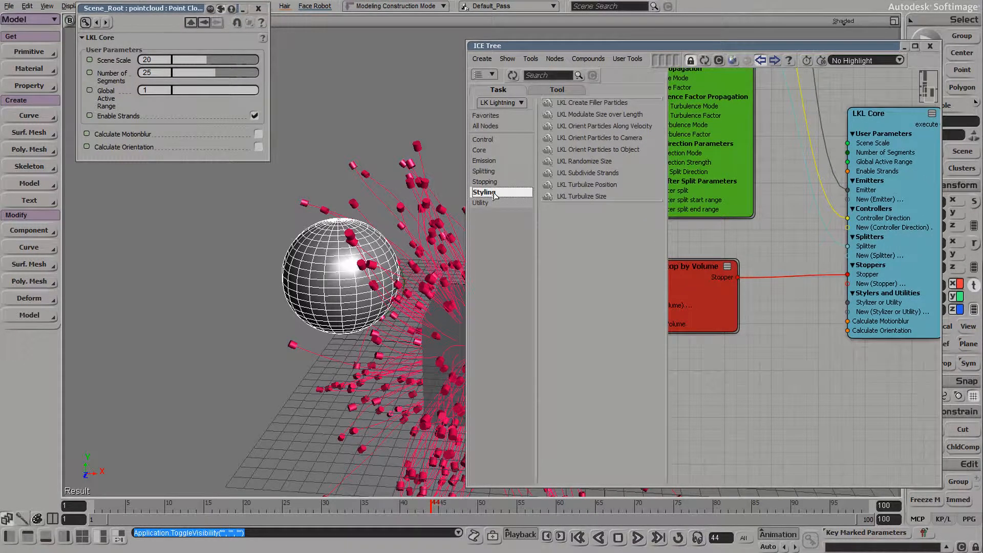
{"action": "left_click", "coordinate": [258, 8]}
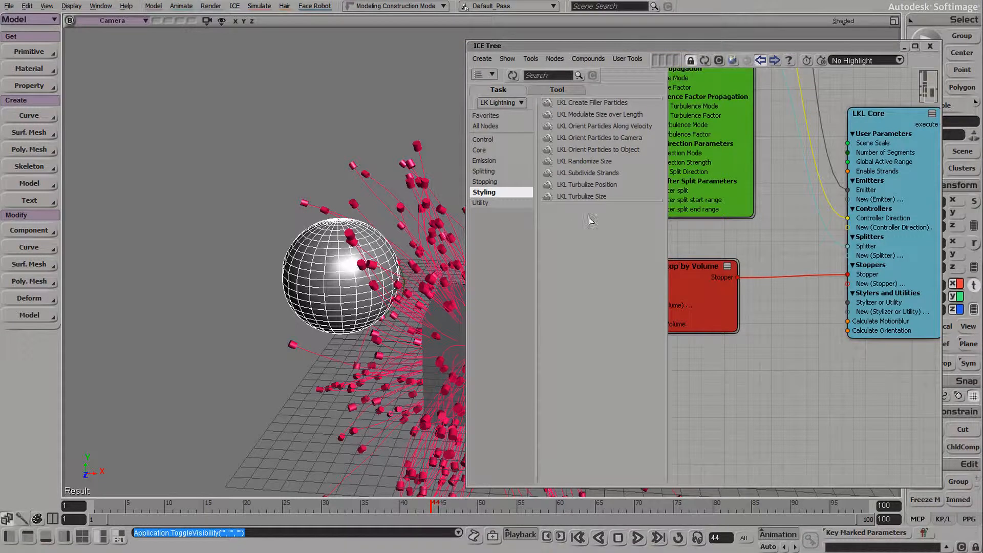
{"action": "middle_click_drag", "start_coordinate": [727, 369], "coordinate": [768, 362]}
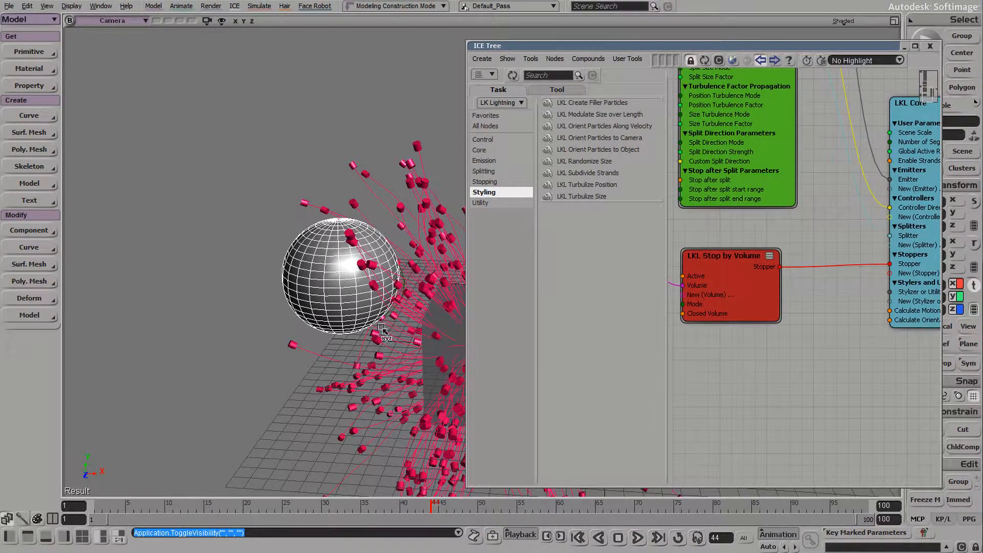
Deselect everything, add an LKL Turbulize Position node and connect its Shape Strands output to LKL Core's Stylizer or Utility input.
{"action": "left_click_drag", "start_coordinate": [382, 328], "coordinate": [377, 298]}
{"action": "key", "text": "ctrl+shift+a"}
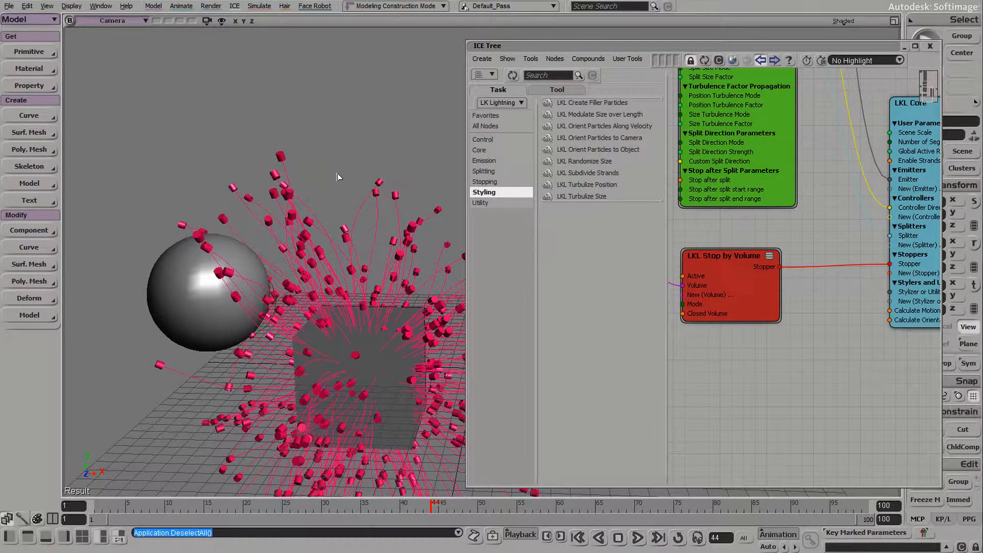
{"action": "left_click", "coordinate": [382, 213]}
{"action": "left_click", "coordinate": [372, 167]}
{"action": "left_click_drag", "start_coordinate": [592, 189], "coordinate": [694, 379]}
{"action": "left_click_drag", "start_coordinate": [810, 392], "coordinate": [890, 292]}
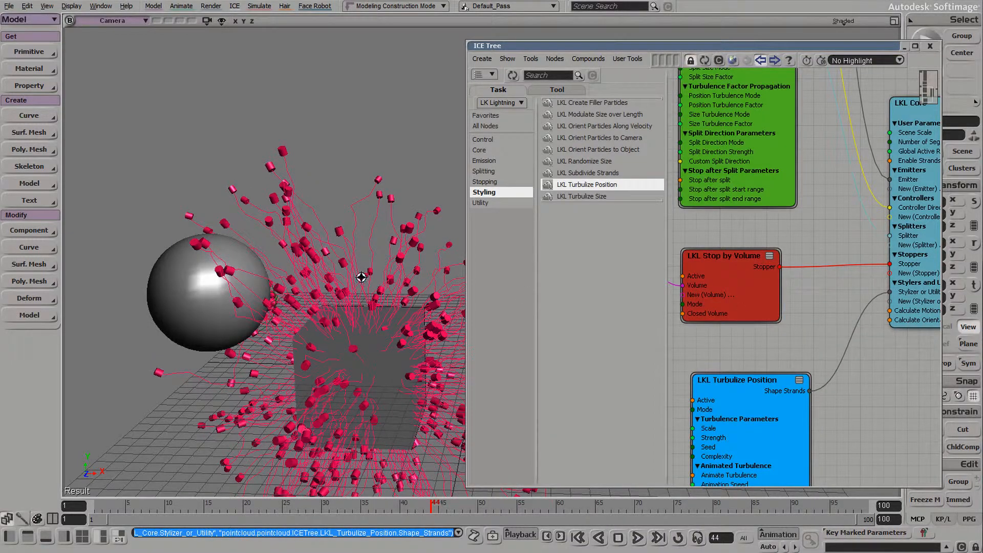
{"action": "mouse_move", "coordinate": [362, 278]}
{"action": "left_mouse_down"}
{"action": "mouse_move", "coordinate": [389, 284]}
{"action": "mouse_move", "coordinate": [378, 287]}
{"action": "mouse_move", "coordinate": [370, 256]}
{"action": "mouse_move", "coordinate": [373, 274]}
{"action": "left_mouse_up"}
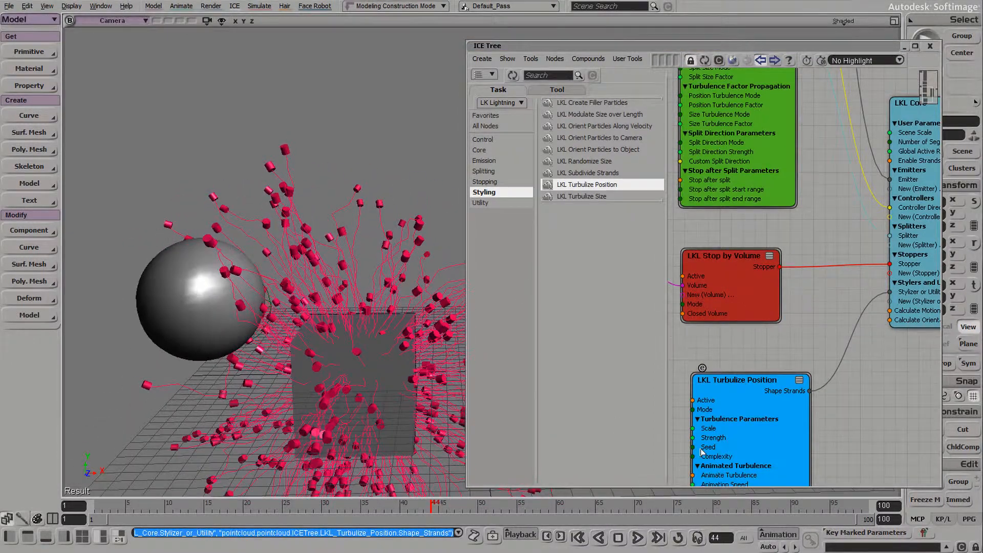
Set LKL Turbulize Position's Strength to 0.422 and its Scale to 4.354.
{"action": "double_click", "coordinate": [758, 414]}
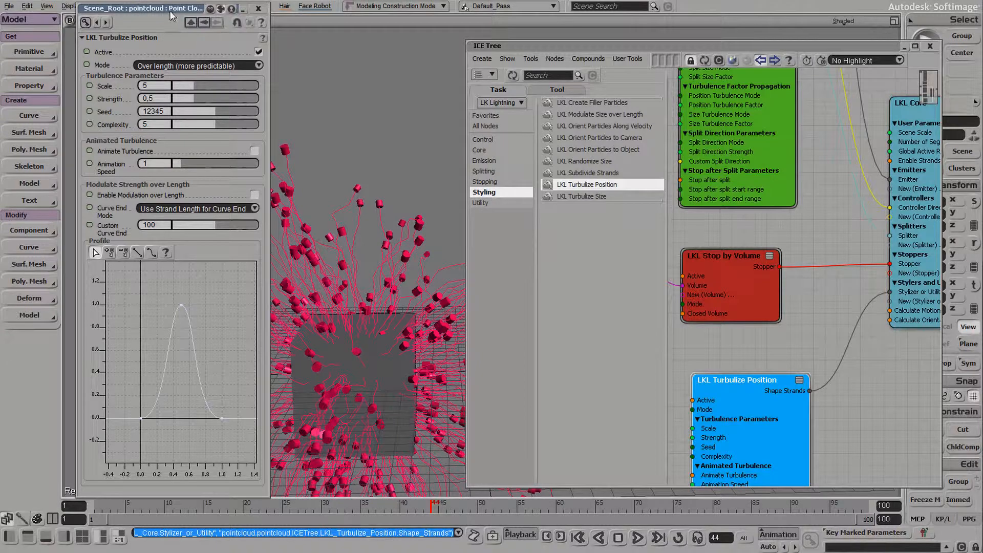
{"action": "left_click_drag", "start_coordinate": [172, 16], "coordinate": [152, 21]}
{"action": "mouse_move", "coordinate": [168, 103]}
{"action": "left_mouse_down"}
{"action": "mouse_move", "coordinate": [251, 108]}
{"action": "mouse_move", "coordinate": [171, 110]}
{"action": "mouse_move", "coordinate": [171, 90]}
{"action": "left_mouse_up"}
{"action": "left_click", "coordinate": [180, 93]}
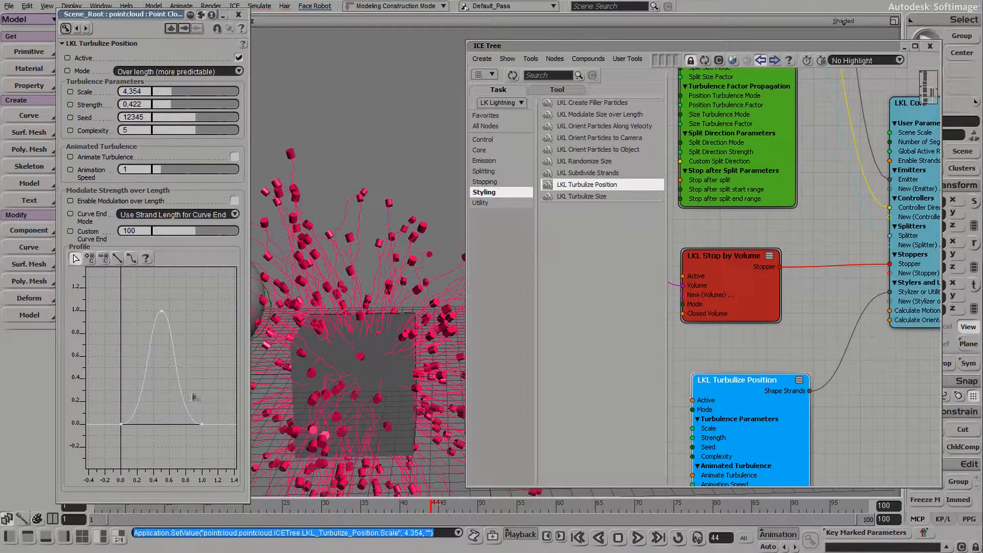
{"action": "left_click", "coordinate": [239, 14]}
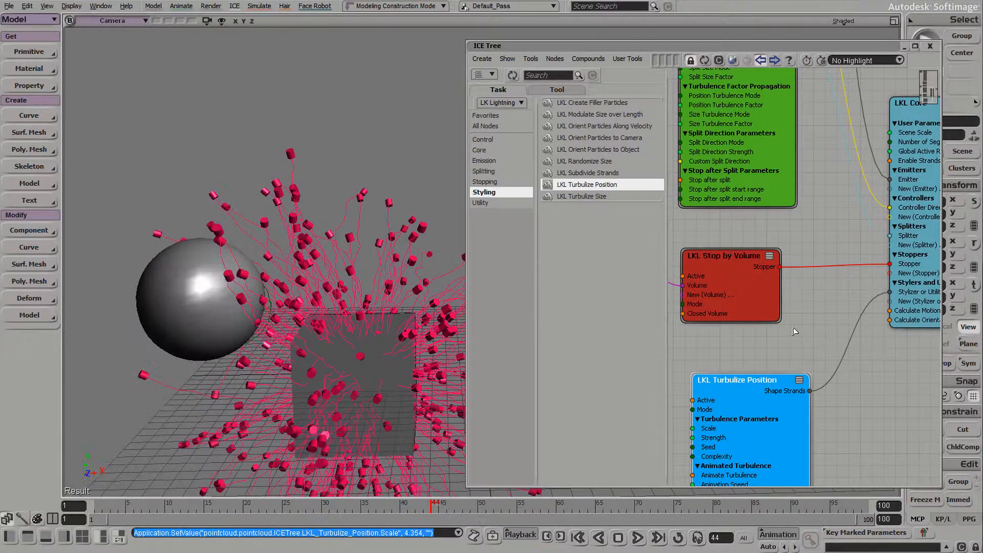
Insert a Stylizer or Utility port before the turbulence input on LKL Core, and add an LKL Subdivide Strands node above LKL Turbulize Position.
{"action": "mouse_move", "coordinate": [757, 349]}
{"action": "middle_mouse_down"}
{"action": "mouse_move", "coordinate": [765, 341]}
{"action": "mouse_move", "coordinate": [743, 349]}
{"action": "middle_mouse_up"}
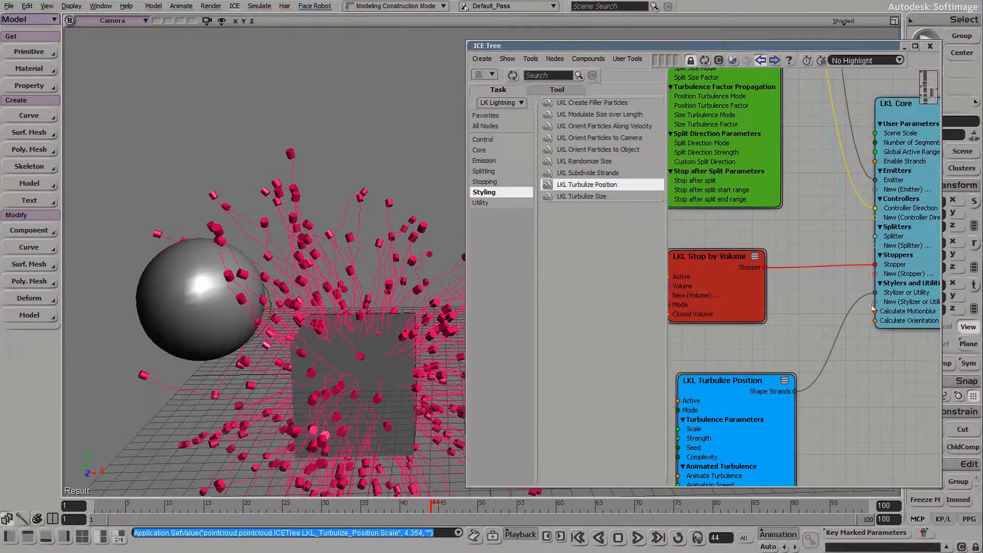
{"action": "right_click", "coordinate": [900, 296]}
{"action": "left_click", "coordinate": [922, 312]}
{"action": "left_click_drag", "start_coordinate": [594, 173], "coordinate": [731, 338]}
{"action": "middle_click_drag", "start_coordinate": [754, 375], "coordinate": [801, 380]}
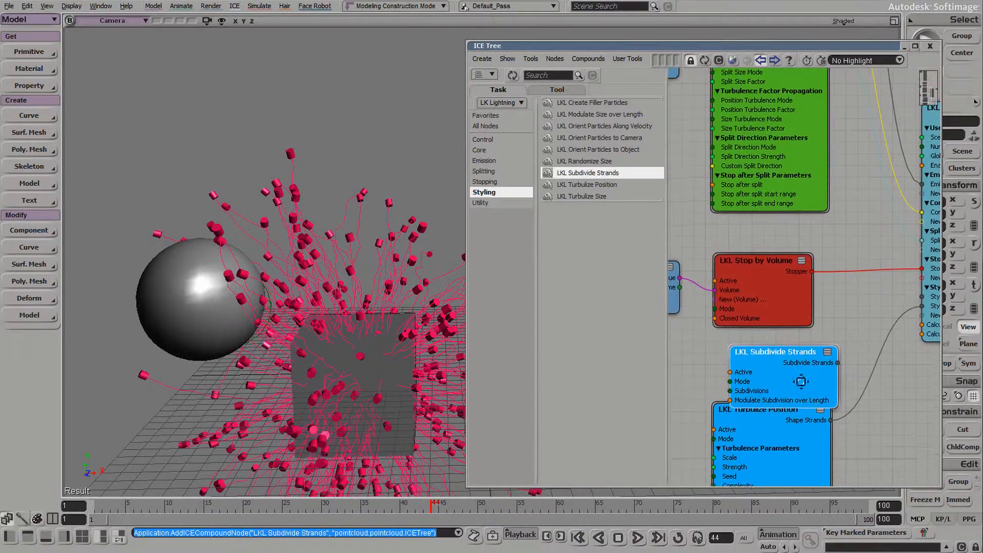
{"action": "left_click_drag", "start_coordinate": [801, 380], "coordinate": [786, 368]}
Connect the Subdivide Strands output to LKL Core's free Stylizer or Utility port, ahead of the turbulence connection.
{"action": "right_click_drag", "start_coordinate": [409, 231], "coordinate": [397, 236]}
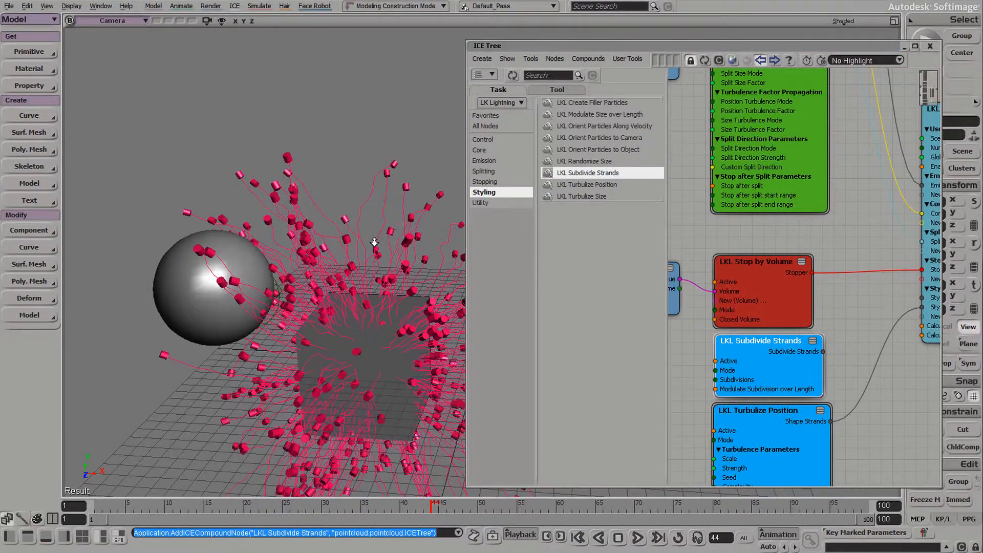
{"action": "middle_click_drag", "start_coordinate": [373, 242], "coordinate": [240, 283]}
{"action": "right_click_drag", "start_coordinate": [239, 283], "coordinate": [319, 317]}
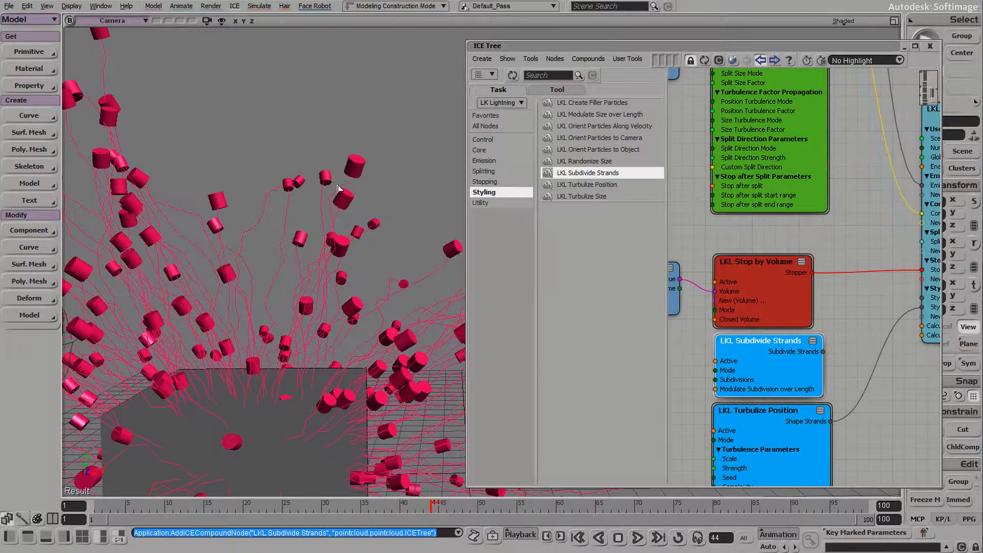
{"action": "left_click_drag", "start_coordinate": [822, 352], "coordinate": [922, 297]}
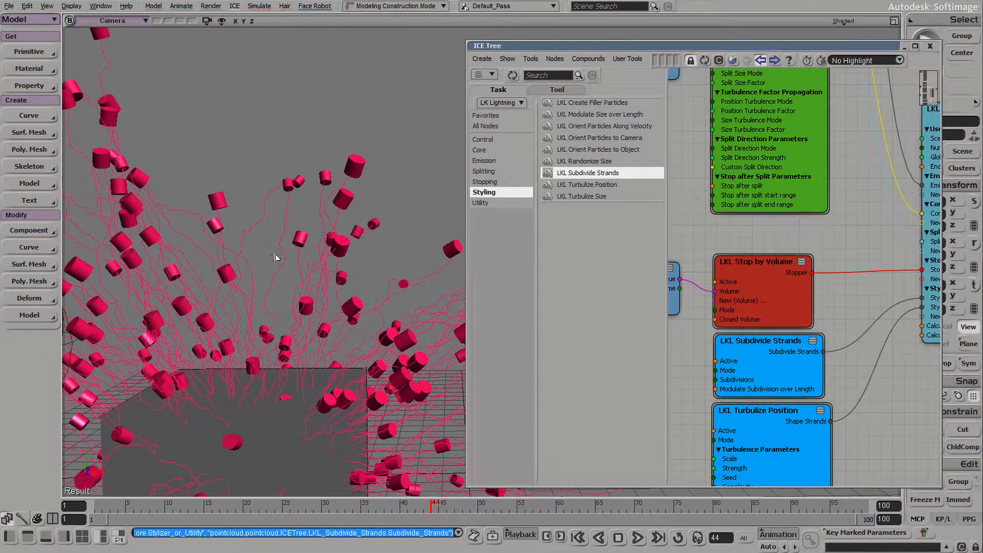
Toggle LKL Subdivide Strands' Active option off and on to compare the strand detail.
{"action": "double_click", "coordinate": [778, 363]}
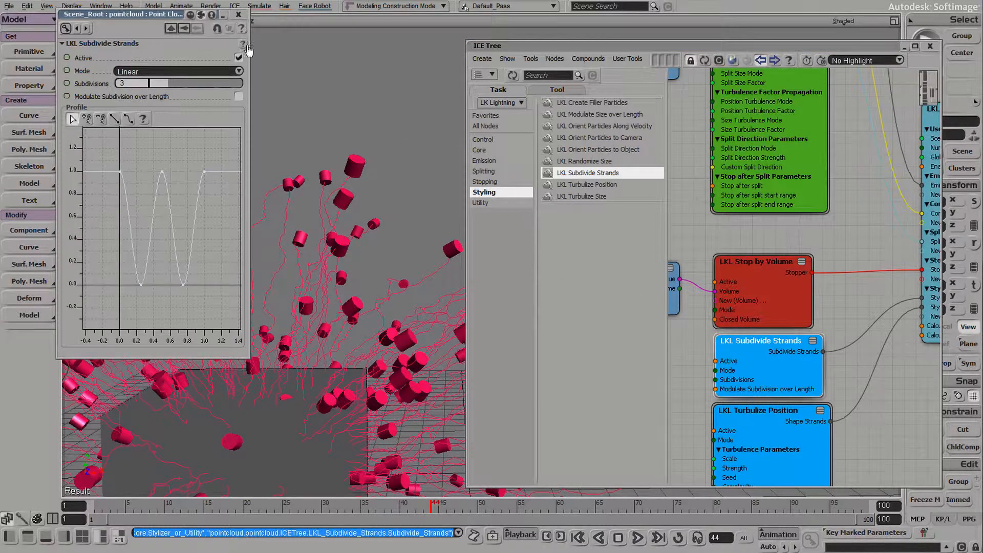
{"action": "left_click", "coordinate": [239, 58]}
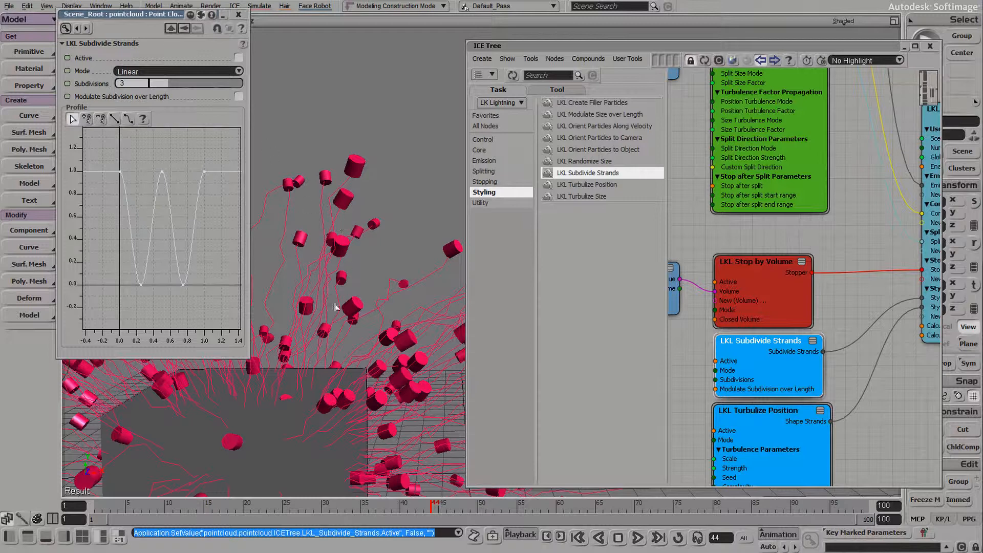
{"action": "left_click", "coordinate": [239, 58]}
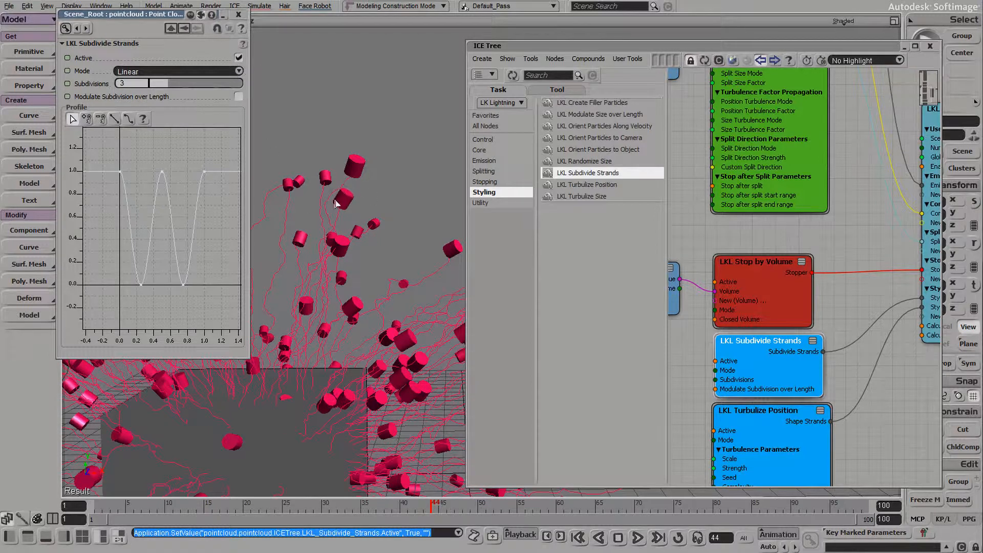
Try 15 subdivisions in LKL Subdivide Strands and settle on a Subdivisions value of 4.
{"action": "left_click", "coordinate": [217, 82]}
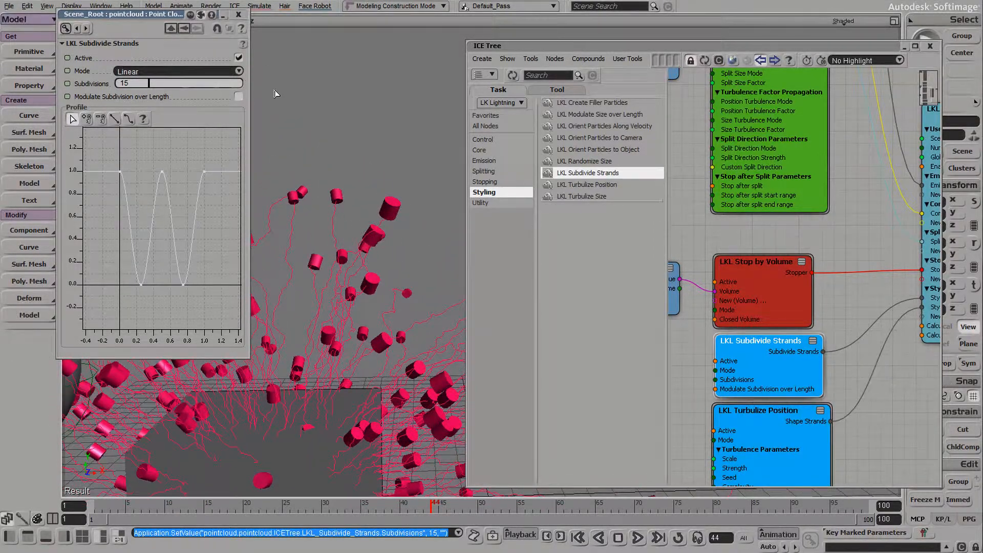
{"action": "left_click", "coordinate": [178, 85]}
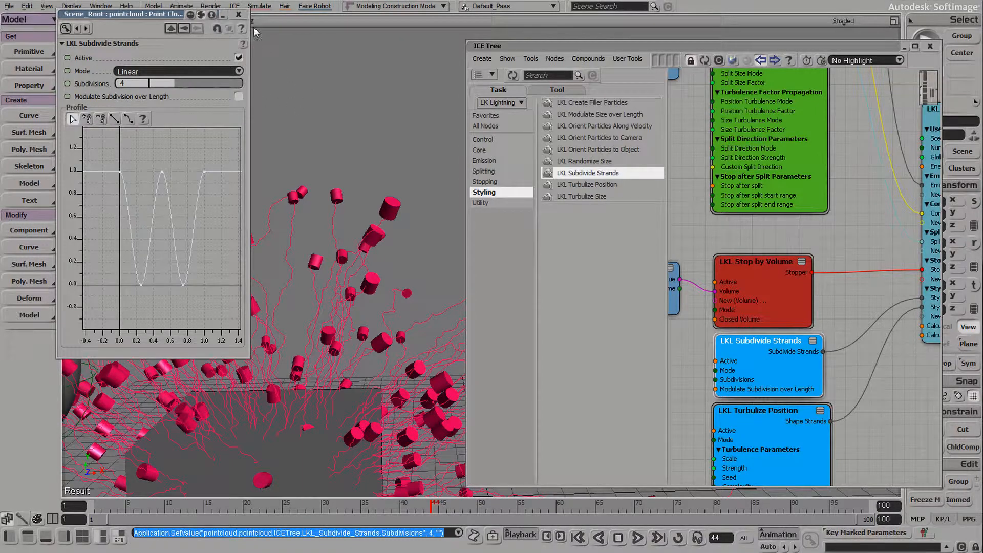
{"action": "left_click", "coordinate": [238, 15]}
Move the LKL Core node lower in the tree, closer to level with the stopper and styling nodes.
{"action": "scroll", "coordinate": [840, 338], "scroll_direction": "down", "scroll_amount": 5}
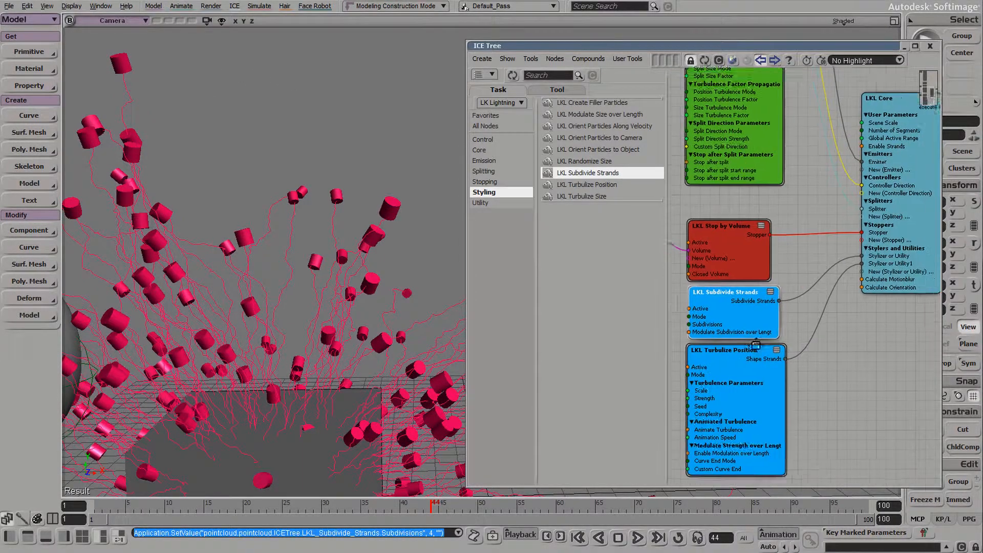
{"action": "left_click_drag", "start_coordinate": [811, 270], "coordinate": [770, 300]}
{"action": "left_click_drag", "start_coordinate": [844, 248], "coordinate": [866, 296]}
{"action": "left_click_drag", "start_coordinate": [840, 390], "coordinate": [876, 307]}
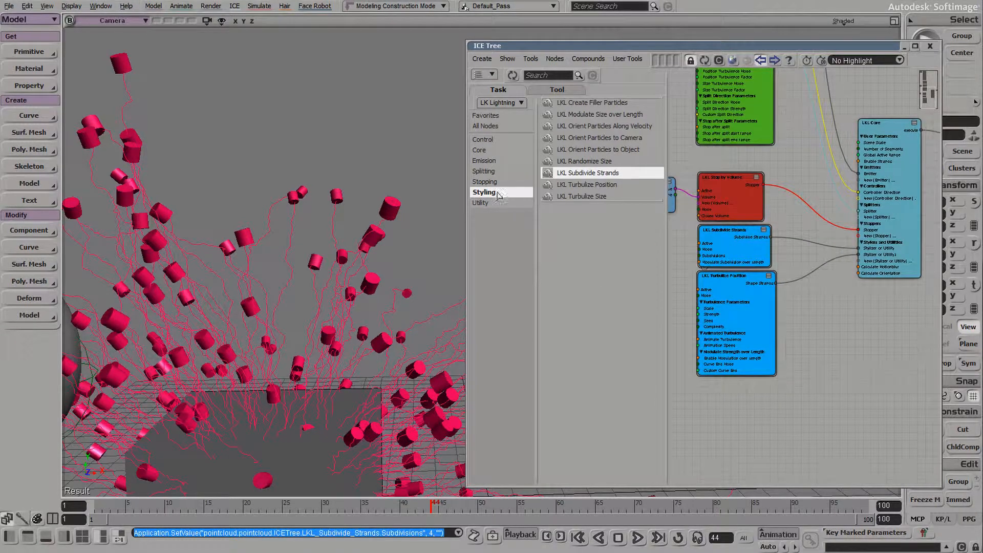
Add the LKL Mesher utility compound to the ICE tree and delete it again.
{"action": "left_click", "coordinate": [498, 202]}
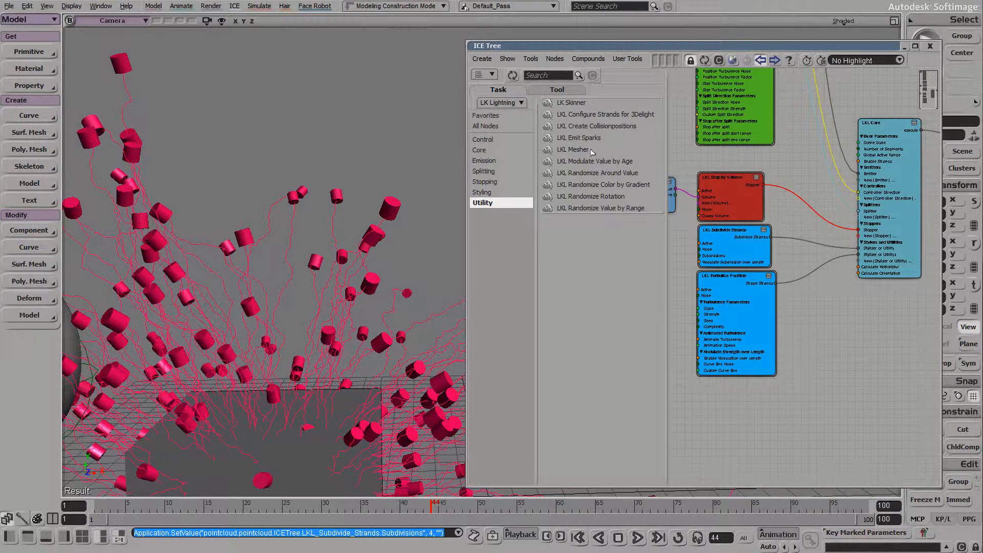
{"action": "left_click_drag", "start_coordinate": [573, 149], "coordinate": [822, 315]}
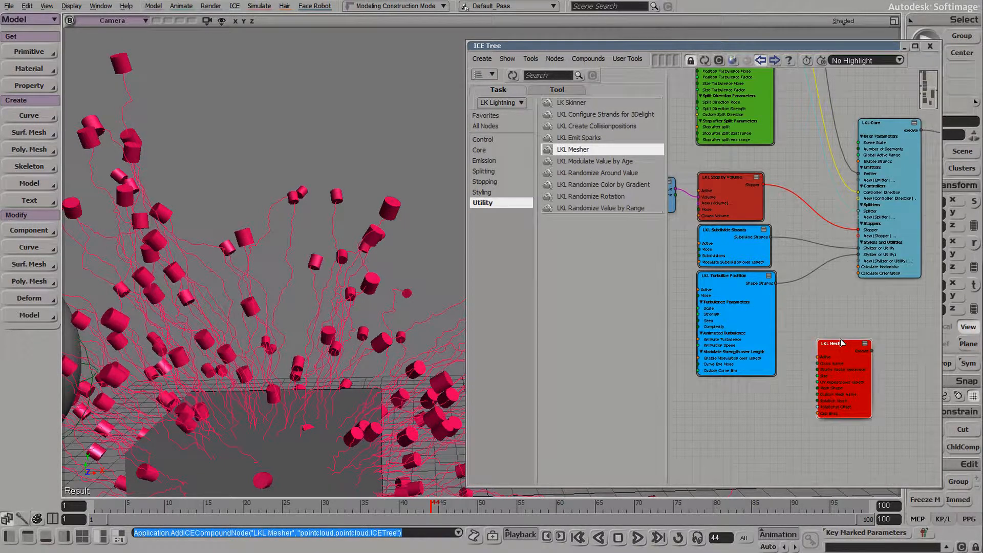
{"action": "key", "text": "Delete"}
Review the LKL Emit Sparks, LKL Create Collisionpositions, LKL Configure Strands for 3Delight and LK Skinner utility compounds.
{"action": "left_click", "coordinate": [585, 138]}
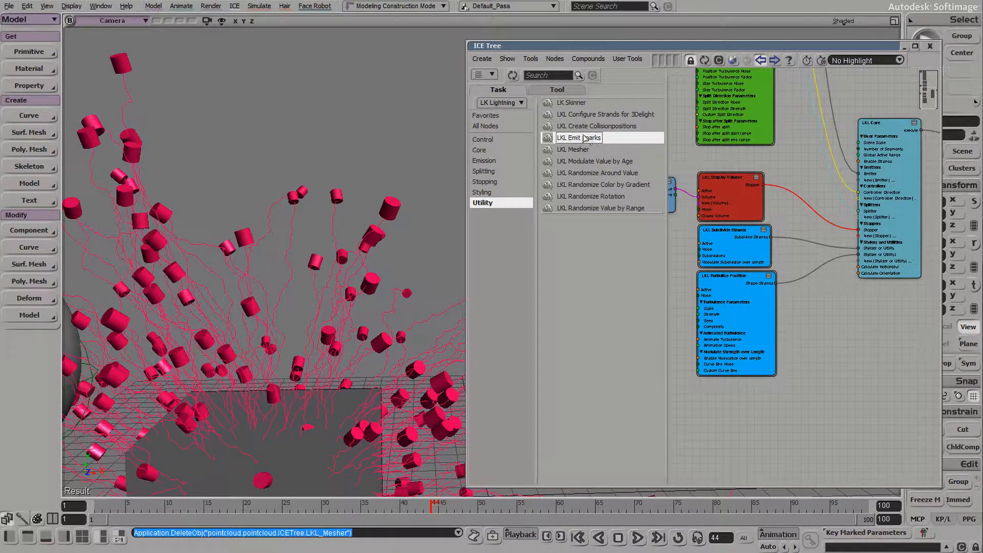
{"action": "left_click", "coordinate": [593, 128]}
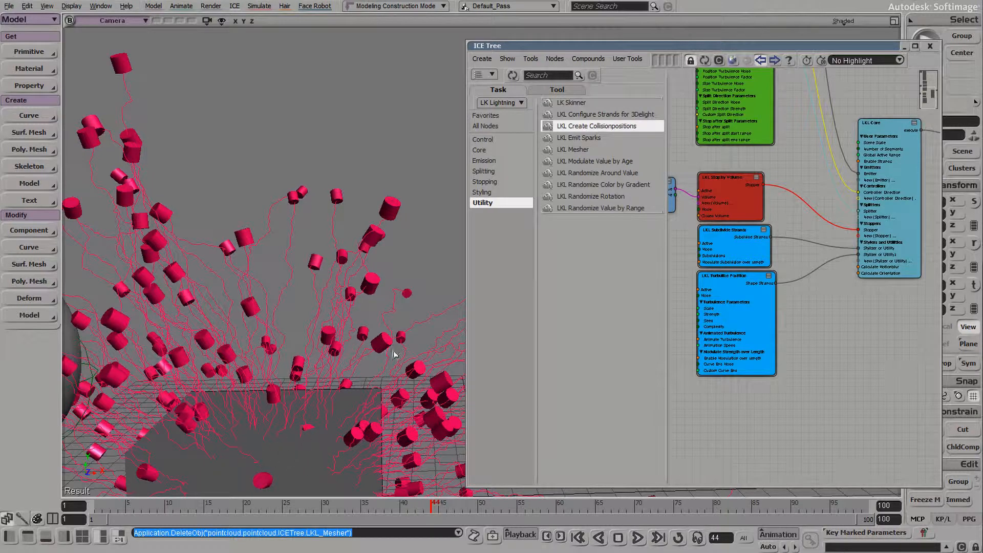
{"action": "left_click", "coordinate": [608, 129]}
{"action": "left_click", "coordinate": [606, 114]}
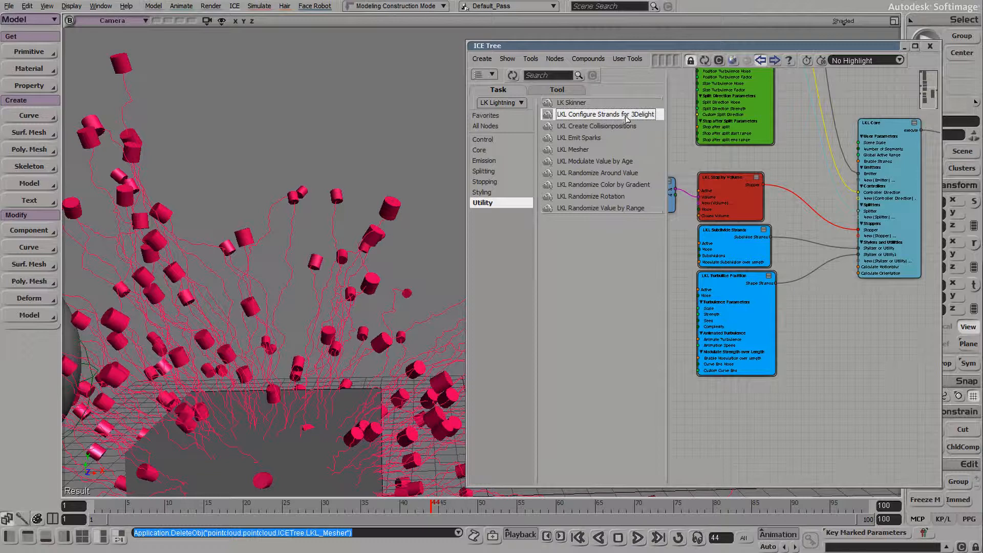
{"action": "left_click", "coordinate": [588, 104]}
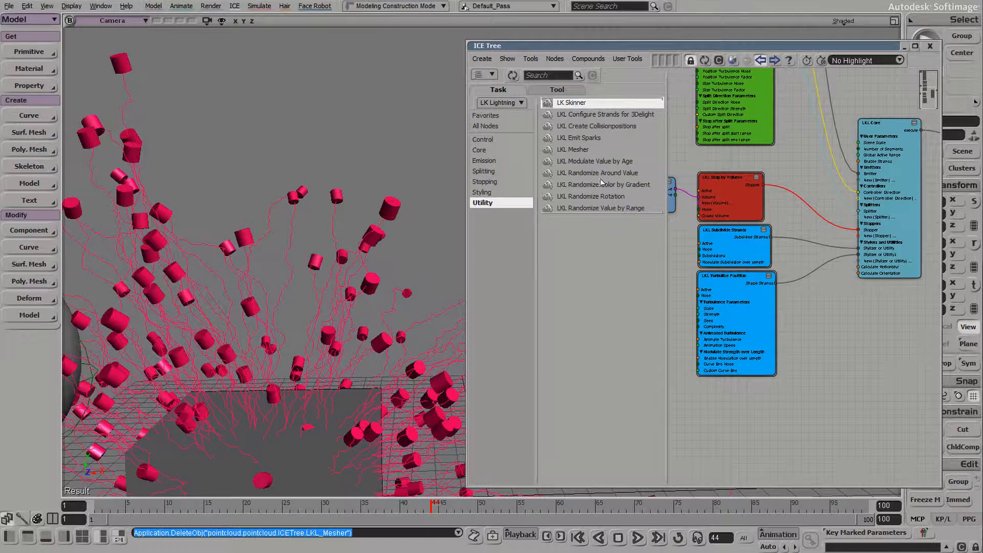
Add the five utility compounds from LKL Modulate Value by Age through LKL Randomize Value by Range to the tree together.
{"action": "left_click", "coordinate": [617, 163]}
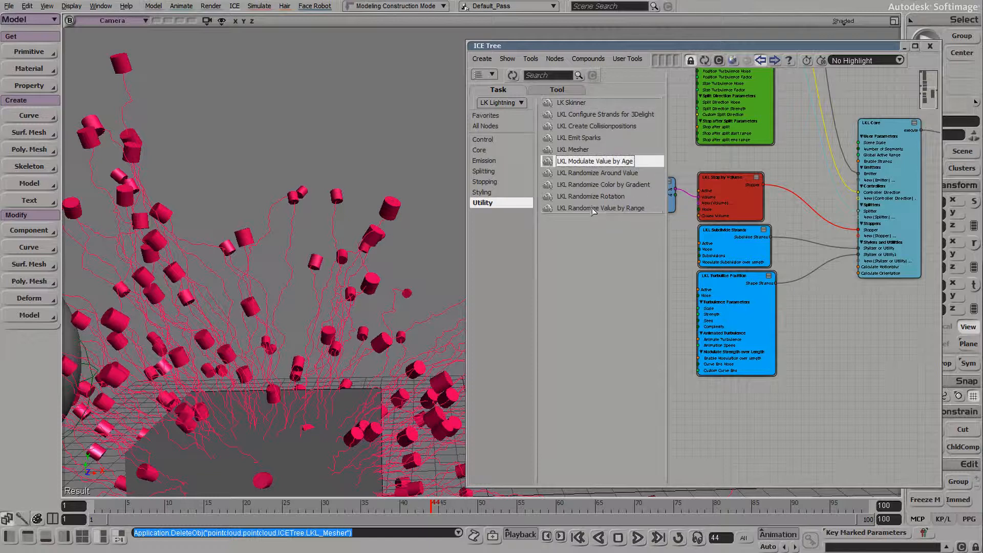
{"action": "left_click", "coordinate": [592, 208], "text": "shift"}
{"action": "left_click_drag", "start_coordinate": [586, 176], "coordinate": [796, 364]}
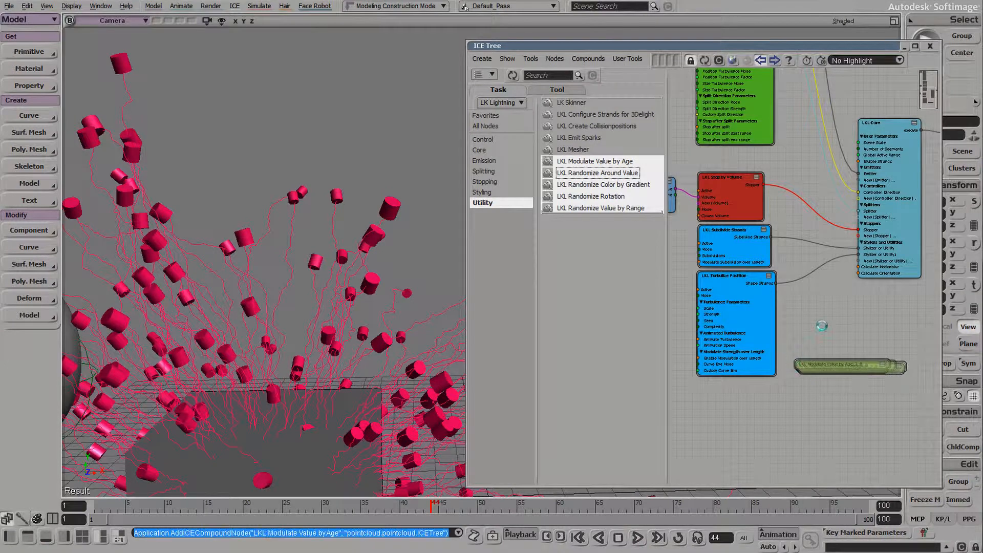
{"action": "middle_click_drag", "start_coordinate": [838, 360], "coordinate": [808, 264]}
{"action": "scroll", "coordinate": [804, 365], "scroll_direction": "up", "scroll_amount": 2}
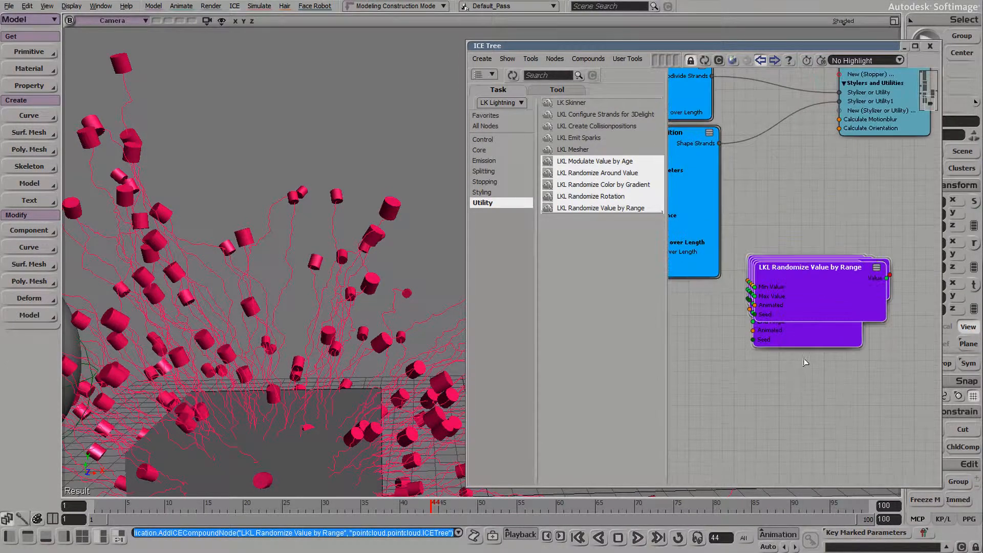
Spread the five stacked utility nodes apart in the empty area below LKL Core and around LKL Turbulize Position's lower end.
{"action": "left_click", "coordinate": [814, 416]}
{"action": "left_click_drag", "start_coordinate": [813, 279], "coordinate": [680, 356]}
{"action": "left_click_drag", "start_coordinate": [790, 302], "coordinate": [825, 403]}
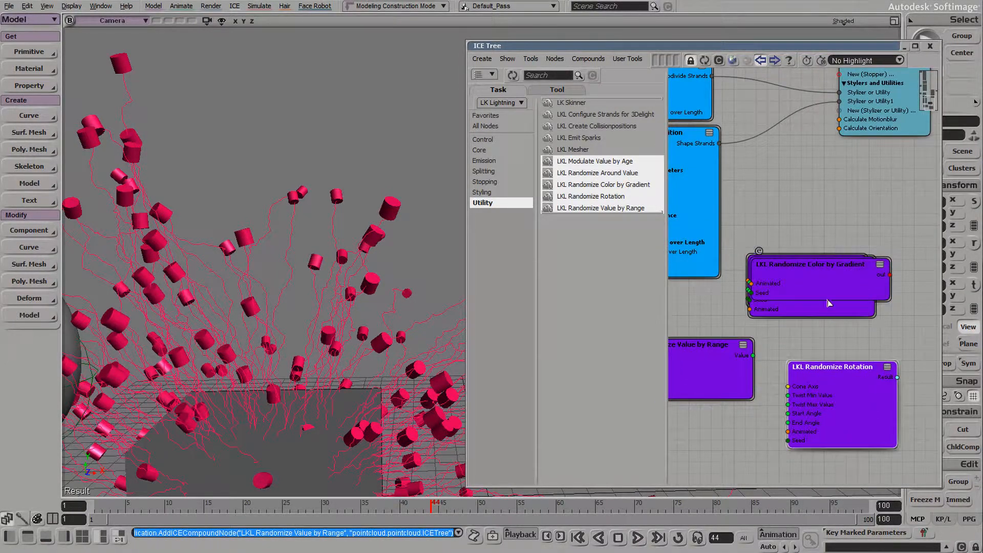
{"action": "left_click_drag", "start_coordinate": [818, 272], "coordinate": [882, 205]}
{"action": "middle_click_drag", "start_coordinate": [812, 323], "coordinate": [852, 269]}
{"action": "left_click_drag", "start_coordinate": [855, 240], "coordinate": [753, 389]}
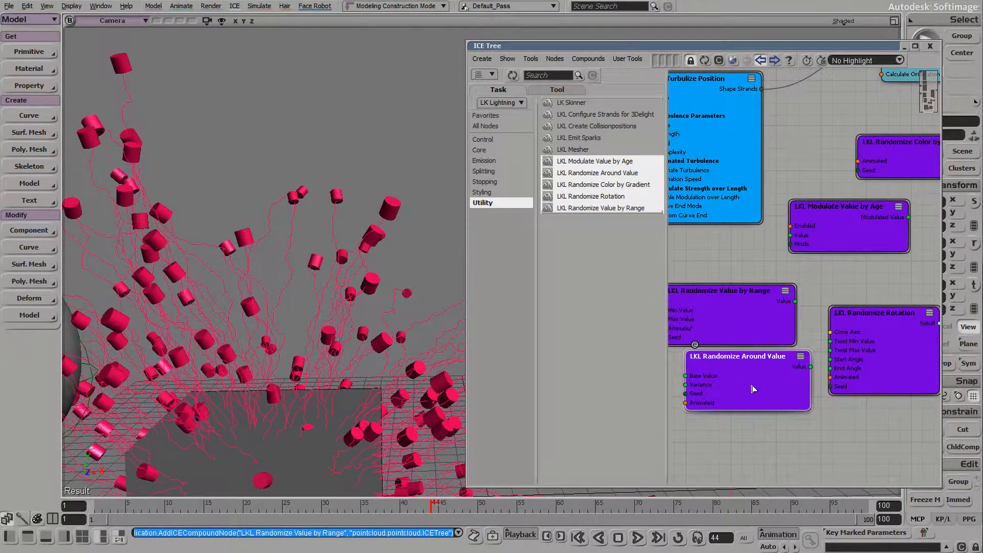
Examine the node tree from the splitter, stopper and styling nodes down to the unconnected utility nodes.
{"action": "middle_click_drag", "start_coordinate": [750, 268], "coordinate": [821, 336]}
{"action": "scroll", "coordinate": [742, 272], "scroll_direction": "down", "scroll_amount": 2}
{"action": "scroll", "coordinate": [742, 272], "scroll_direction": "down", "scroll_amount": 1}
{"action": "middle_click_drag", "start_coordinate": [819, 125], "coordinate": [816, 224]}
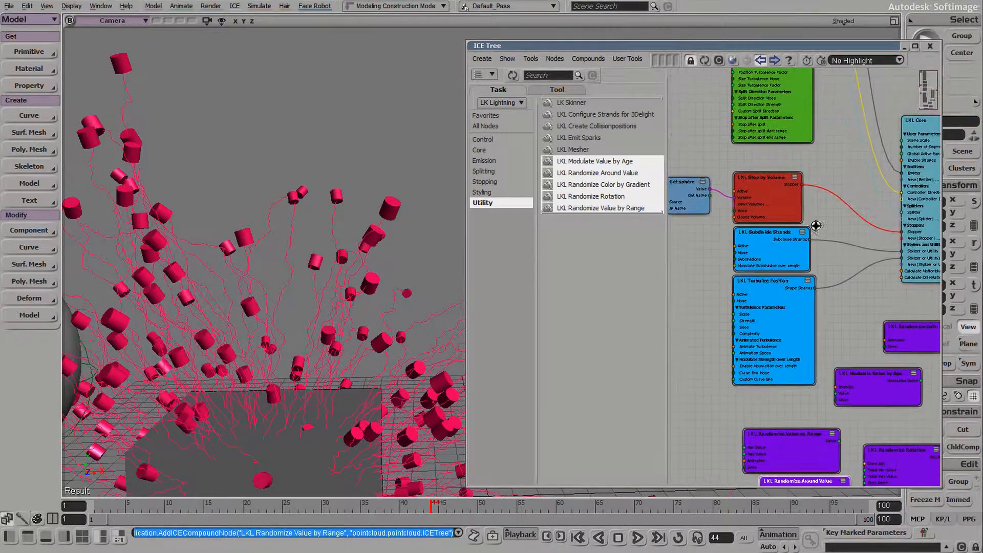
{"action": "middle_click_drag", "start_coordinate": [838, 288], "coordinate": [815, 239]}
{"action": "middle_click_drag", "start_coordinate": [800, 188], "coordinate": [820, 342]}
{"action": "middle_click_drag", "start_coordinate": [757, 156], "coordinate": [762, 177]}
{"action": "middle_click_drag", "start_coordinate": [785, 372], "coordinate": [731, 184]}
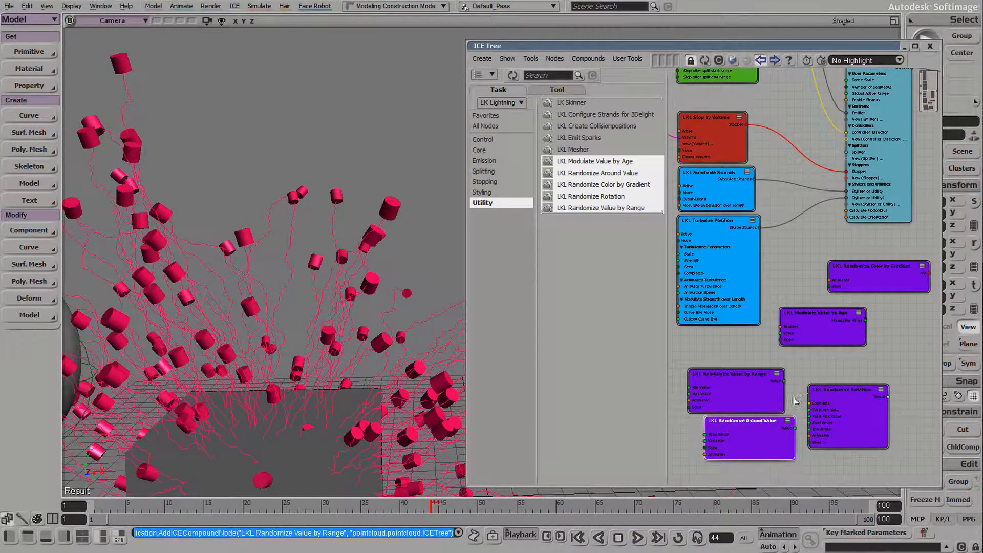
Move the LKL Randomize Value by Range node beside LKL Emit from Volume and connect its Value output to the emitter's Speed.
{"action": "left_click_drag", "start_coordinate": [765, 375], "coordinate": [751, 217]}
{"action": "middle_click_drag", "start_coordinate": [757, 203], "coordinate": [845, 354]}
{"action": "left_click_drag", "start_coordinate": [836, 370], "coordinate": [734, 152]}
{"action": "middle_click_drag", "start_coordinate": [715, 164], "coordinate": [768, 393]}
{"action": "left_click_drag", "start_coordinate": [761, 406], "coordinate": [755, 212]}
{"action": "middle_click_drag", "start_coordinate": [773, 144], "coordinate": [601, 312]}
{"action": "middle_click_drag", "start_coordinate": [801, 223], "coordinate": [836, 235]}
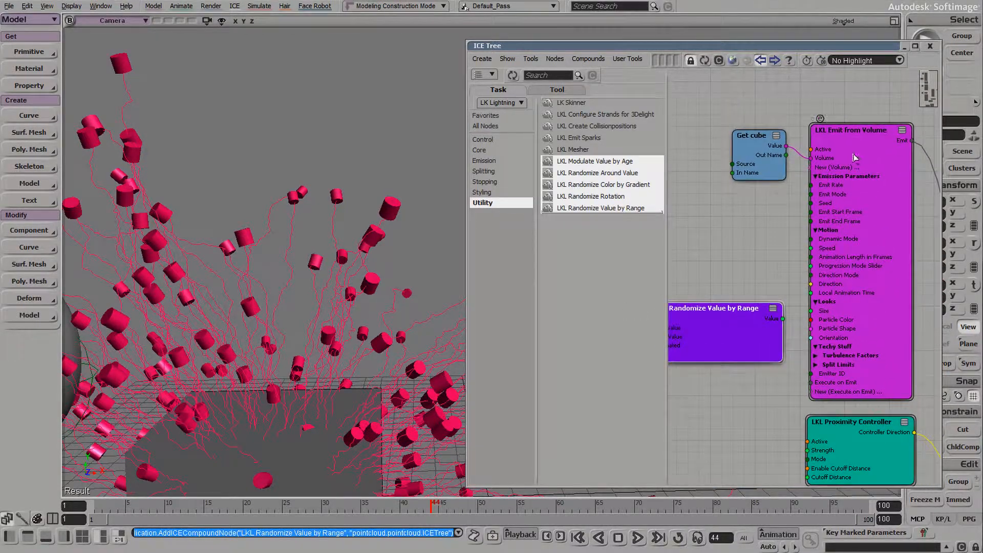
{"action": "left_click_drag", "start_coordinate": [759, 318], "coordinate": [828, 251]}
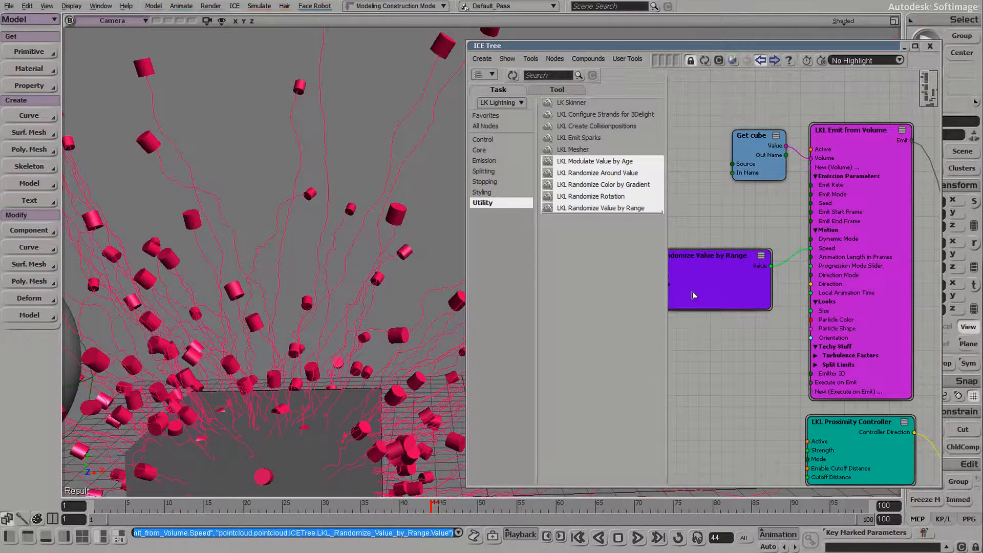
Examine the strands spreading around the cube in the camera view, and the complete node tree.
{"action": "middle_click_drag", "start_coordinate": [352, 275], "coordinate": [309, 283]}
{"action": "left_click_drag", "start_coordinate": [310, 283], "coordinate": [395, 193]}
{"action": "right_click_drag", "start_coordinate": [395, 193], "coordinate": [325, 291]}
{"action": "right_click_drag", "start_coordinate": [310, 214], "coordinate": [377, 230]}
{"action": "scroll", "coordinate": [732, 341], "scroll_direction": "down", "scroll_amount": 10}
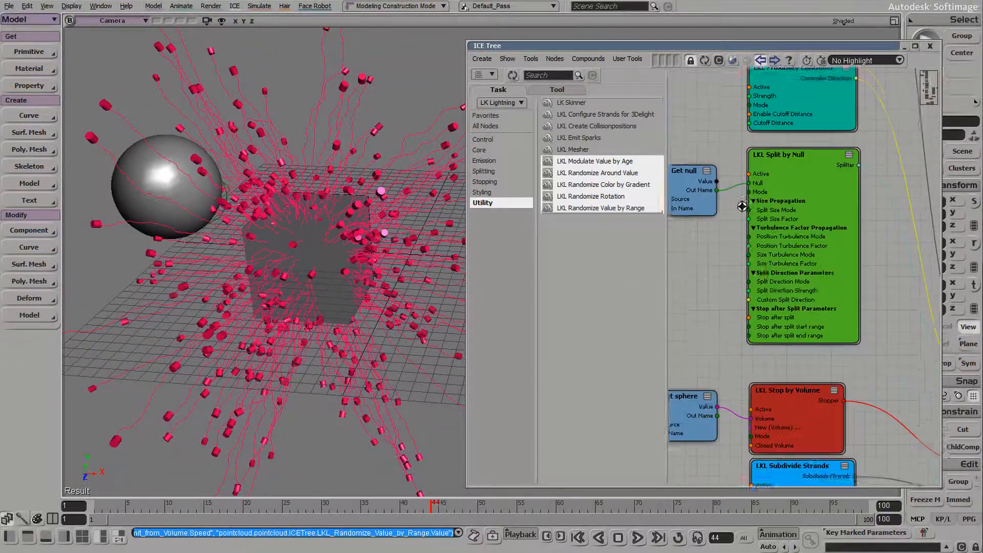
{"action": "key", "text": "a"}
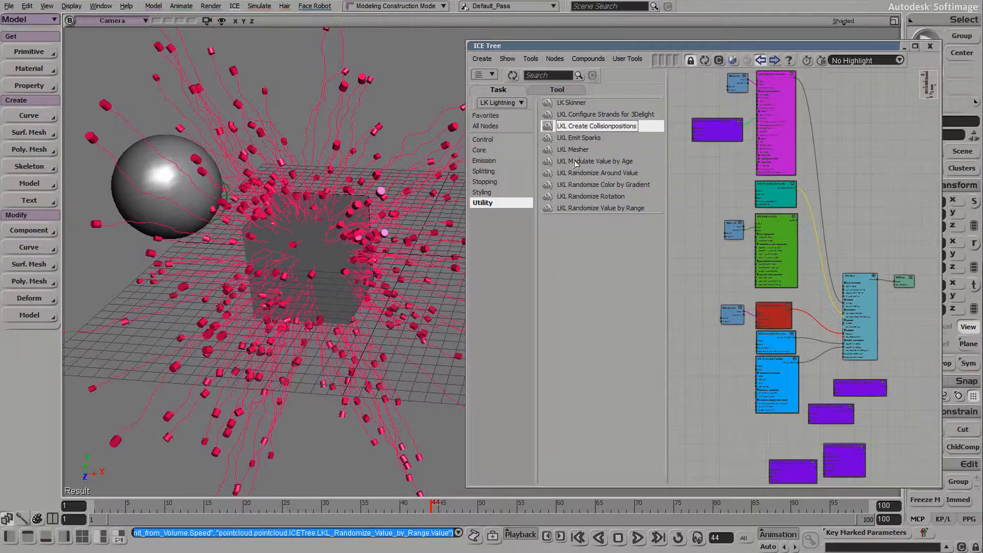
Review the LK Lightning stopping and styling compounds and the LKL commands for creating meshes, particles and strands from a selection.
{"action": "left_click", "coordinate": [512, 182]}
{"action": "left_click", "coordinate": [497, 192]}
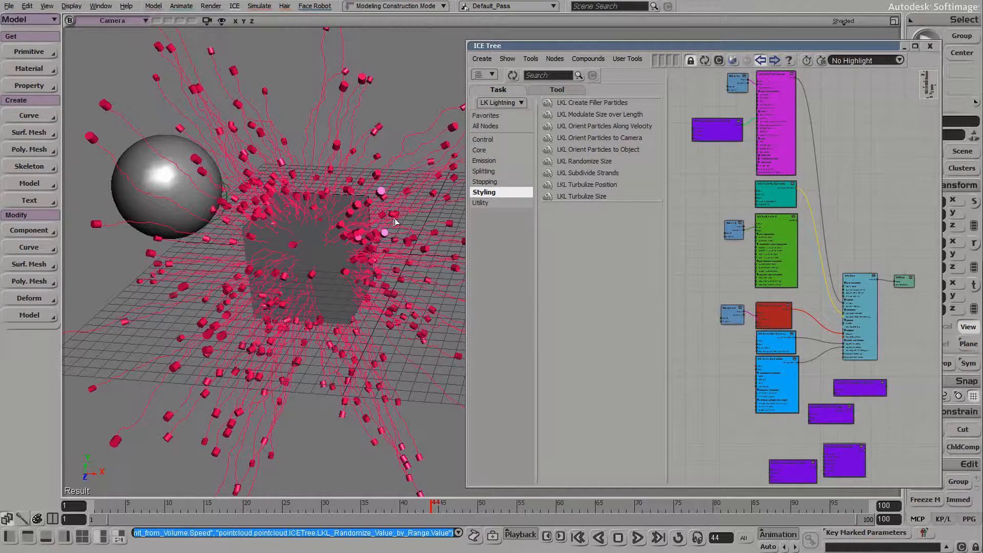
{"action": "left_click", "coordinate": [28, 51]}
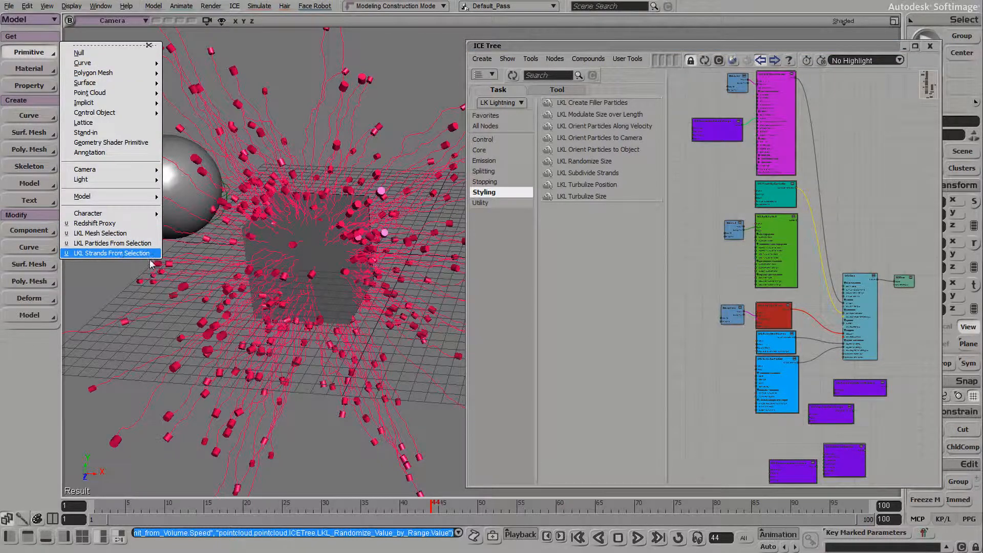
{"action": "left_click", "coordinate": [118, 289]}
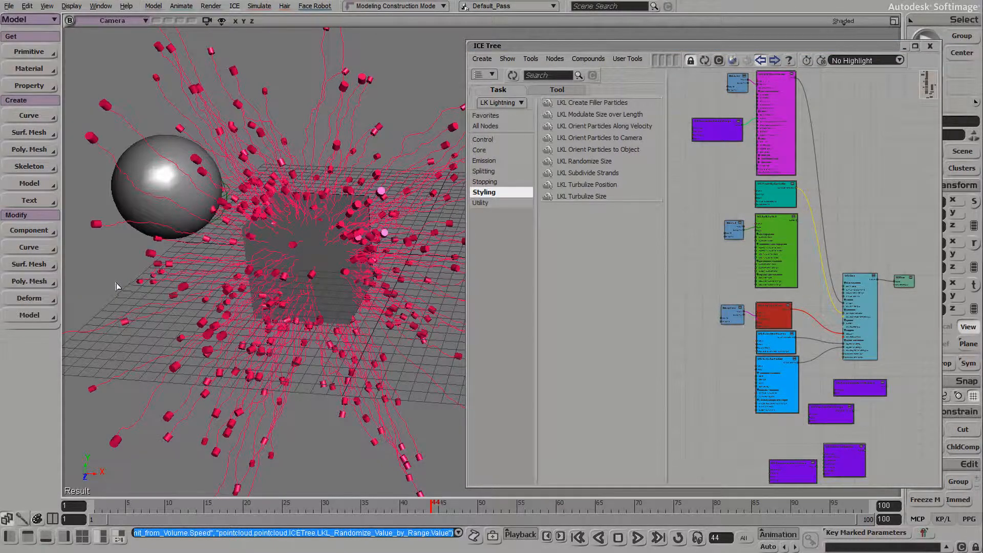